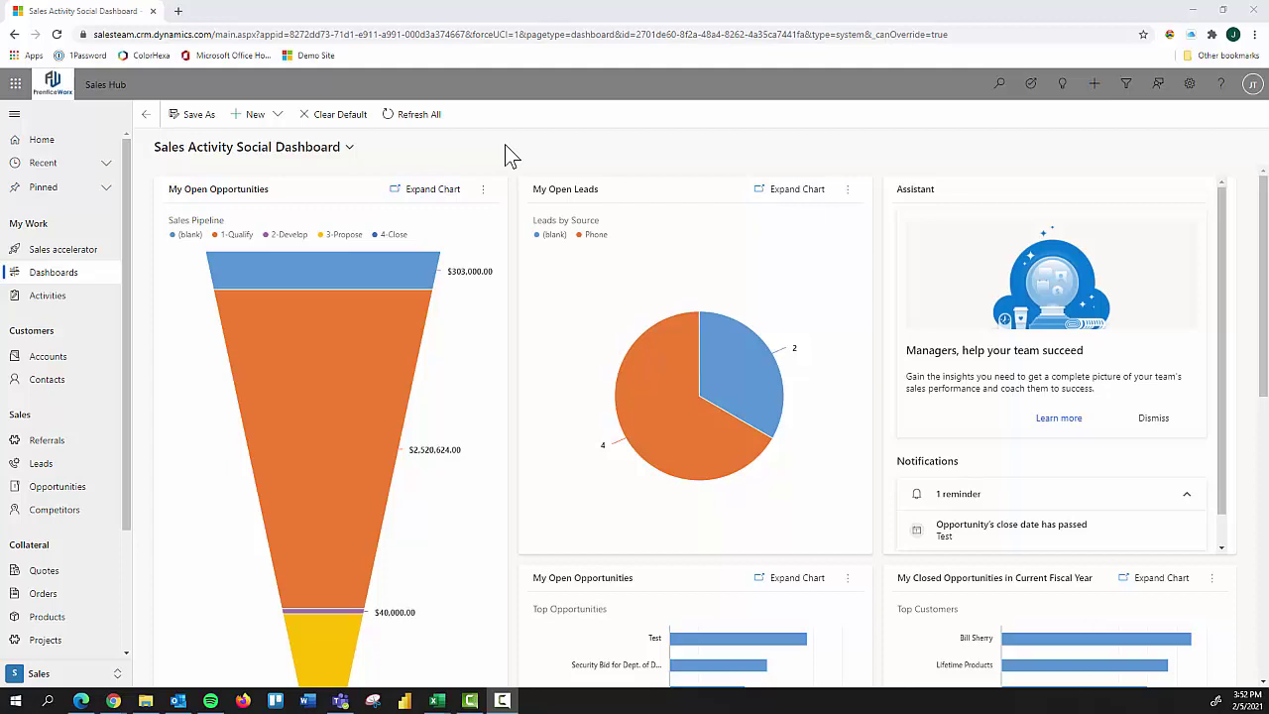
Step: Go to Advanced Settings > Customizations > Customize the System from the Settings gear
{"action": "left_click", "coordinate": [1189, 84]}
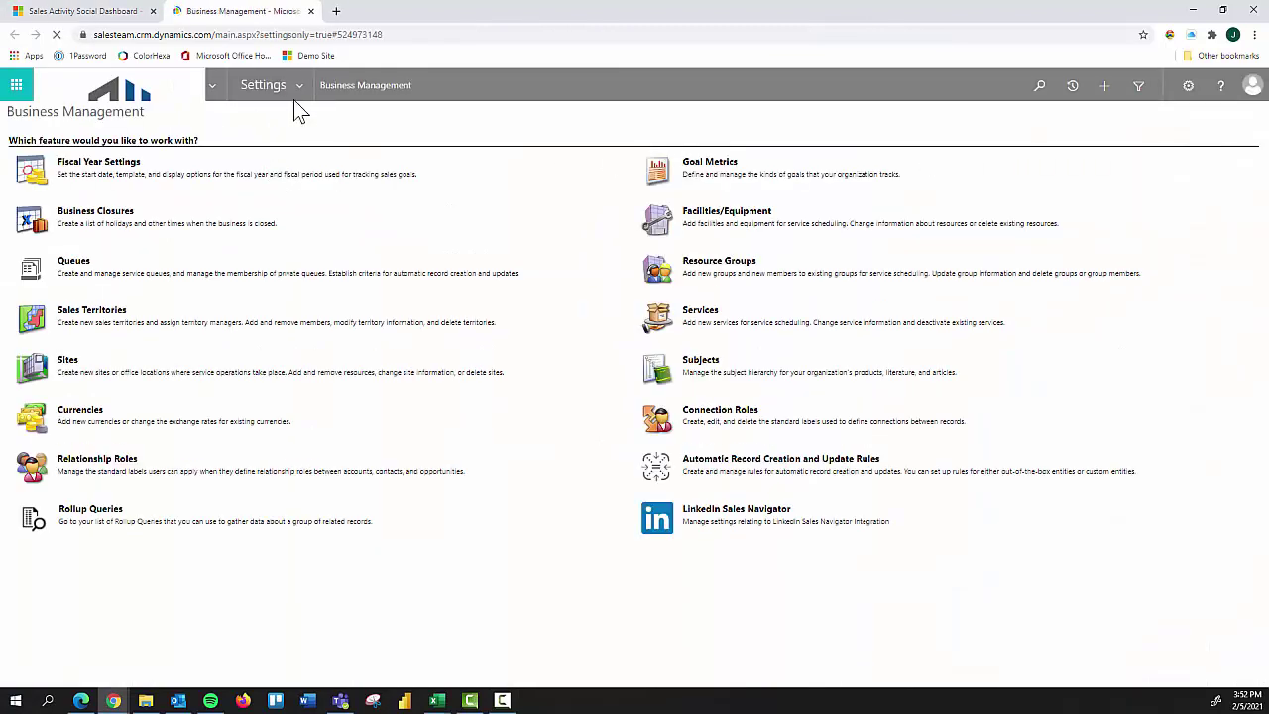
{"action": "left_click", "coordinate": [301, 87]}
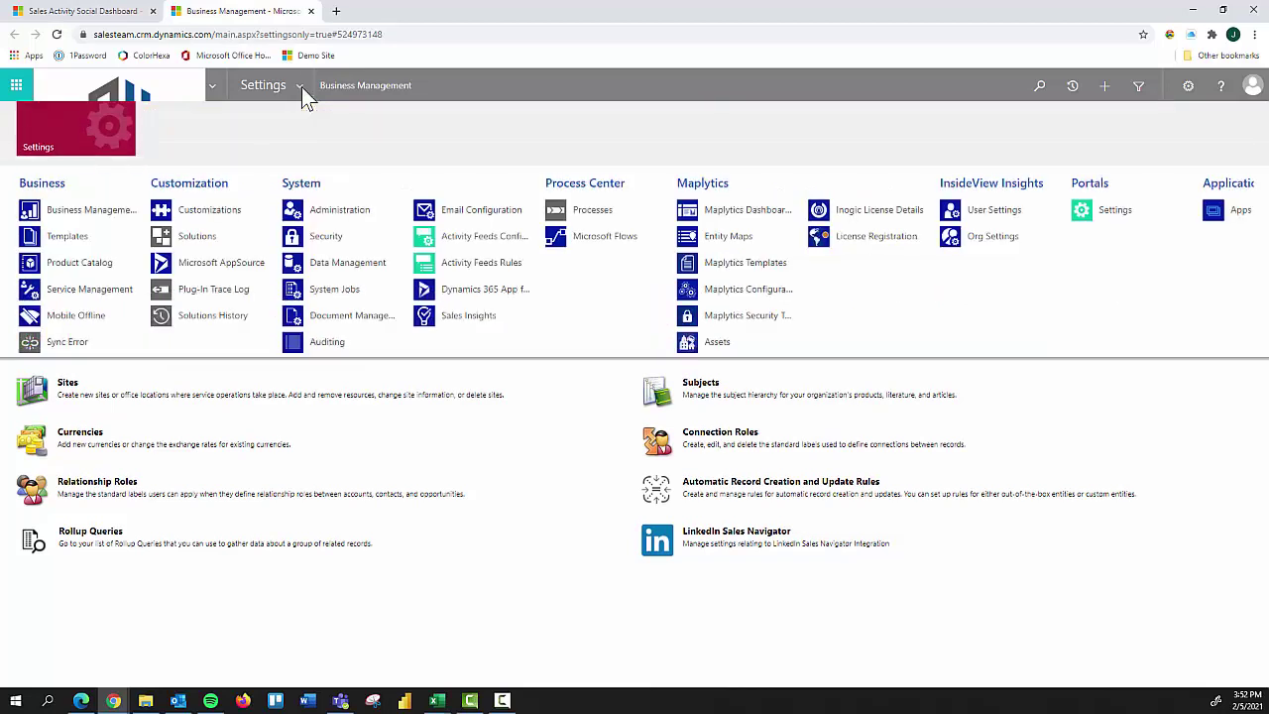
{"action": "left_click", "coordinate": [203, 211]}
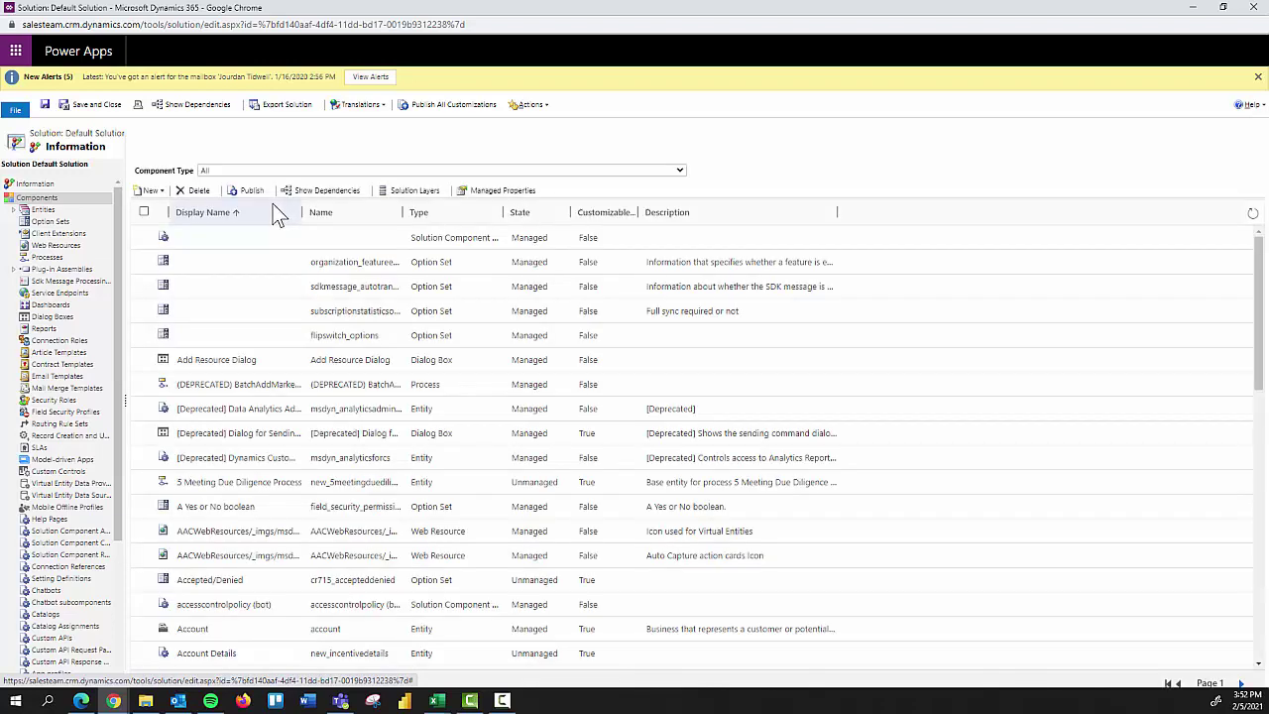
Step: Show the Default Solution's Processes list and scroll down through its records
{"action": "left_click", "coordinate": [46, 257]}
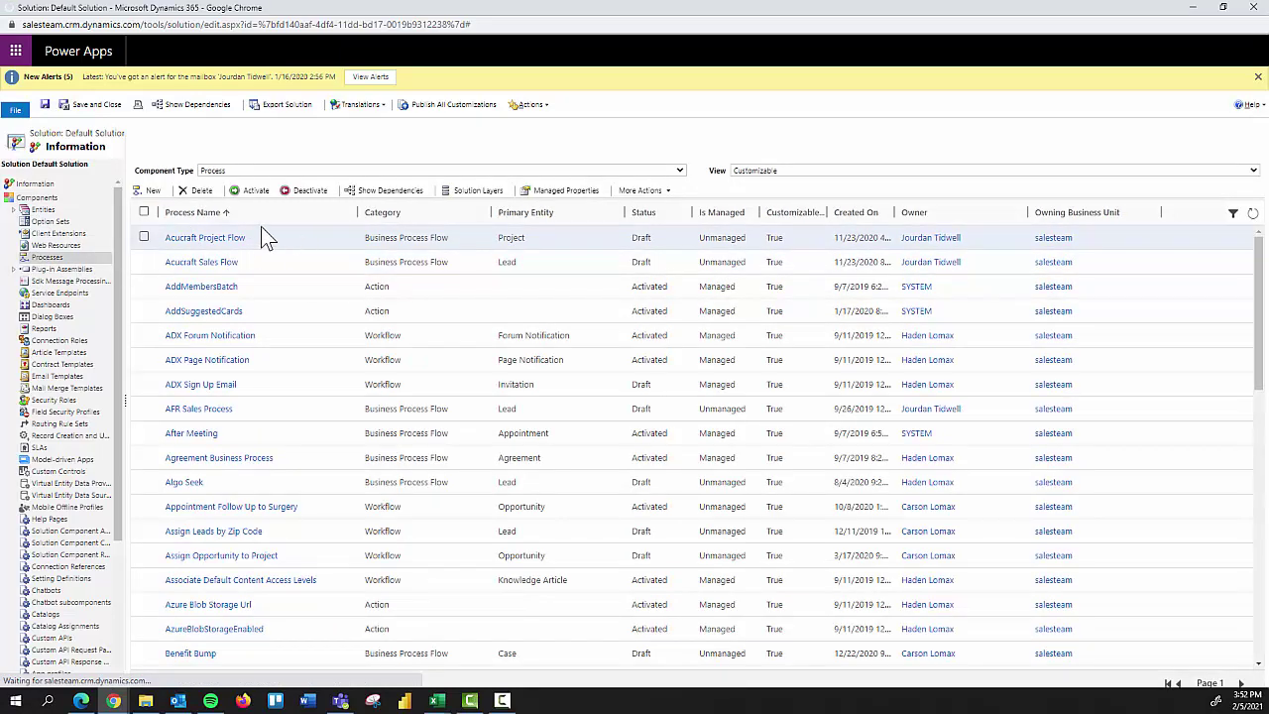
{"action": "scroll", "coordinate": [319, 348], "scroll_direction": "down", "scroll_amount": 2}
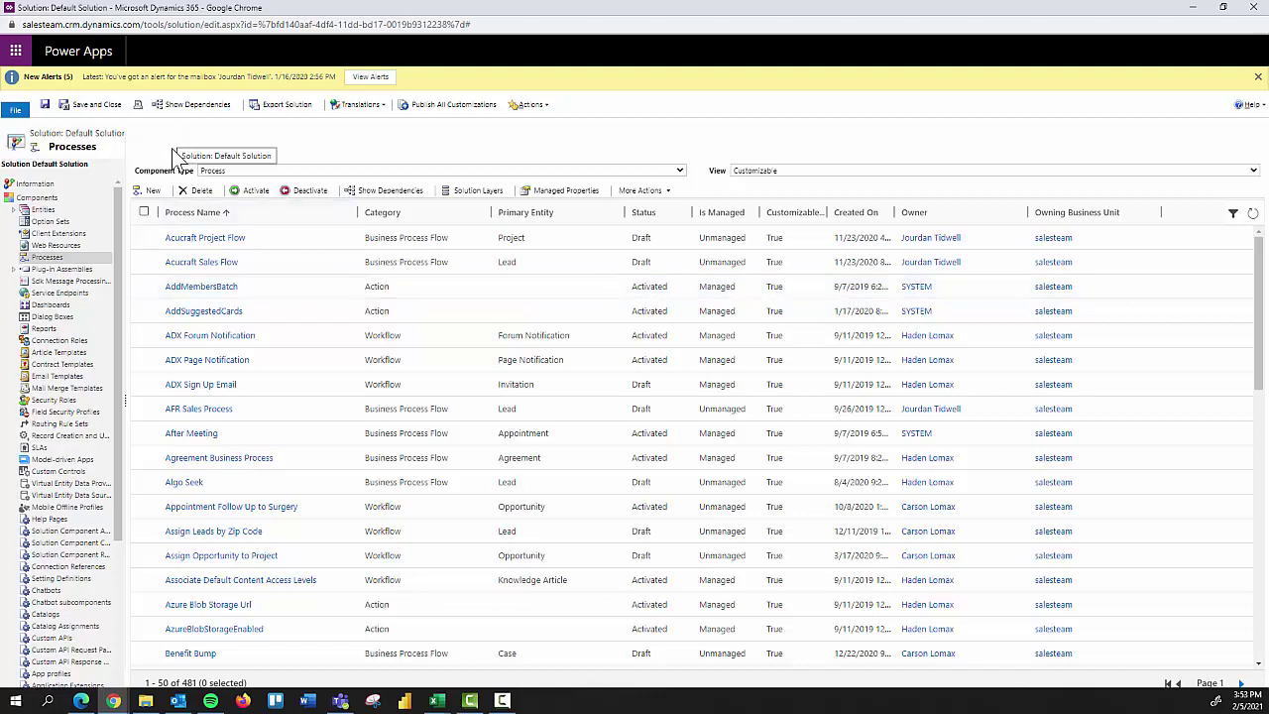
Step: Create a new process named 'Test RFP Business Process Flow' with category Business Process Flow
{"action": "left_click", "coordinate": [140, 194]}
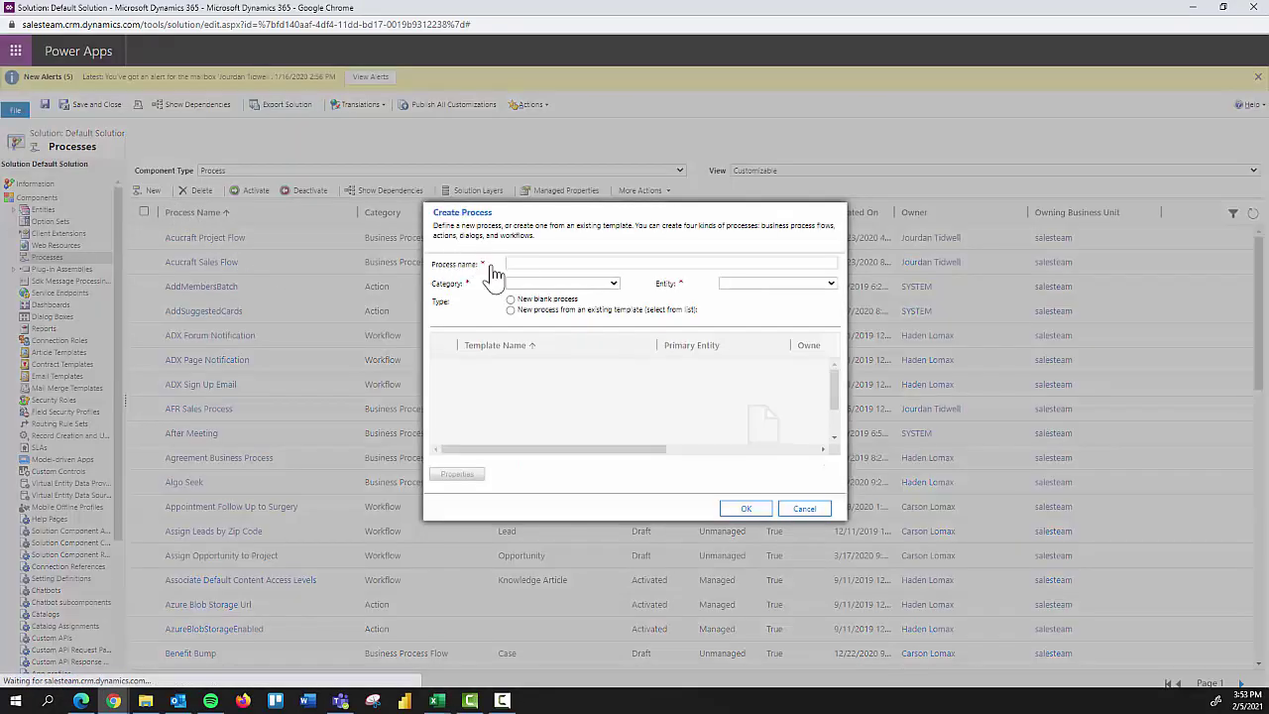
{"action": "left_click", "coordinate": [530, 263]}
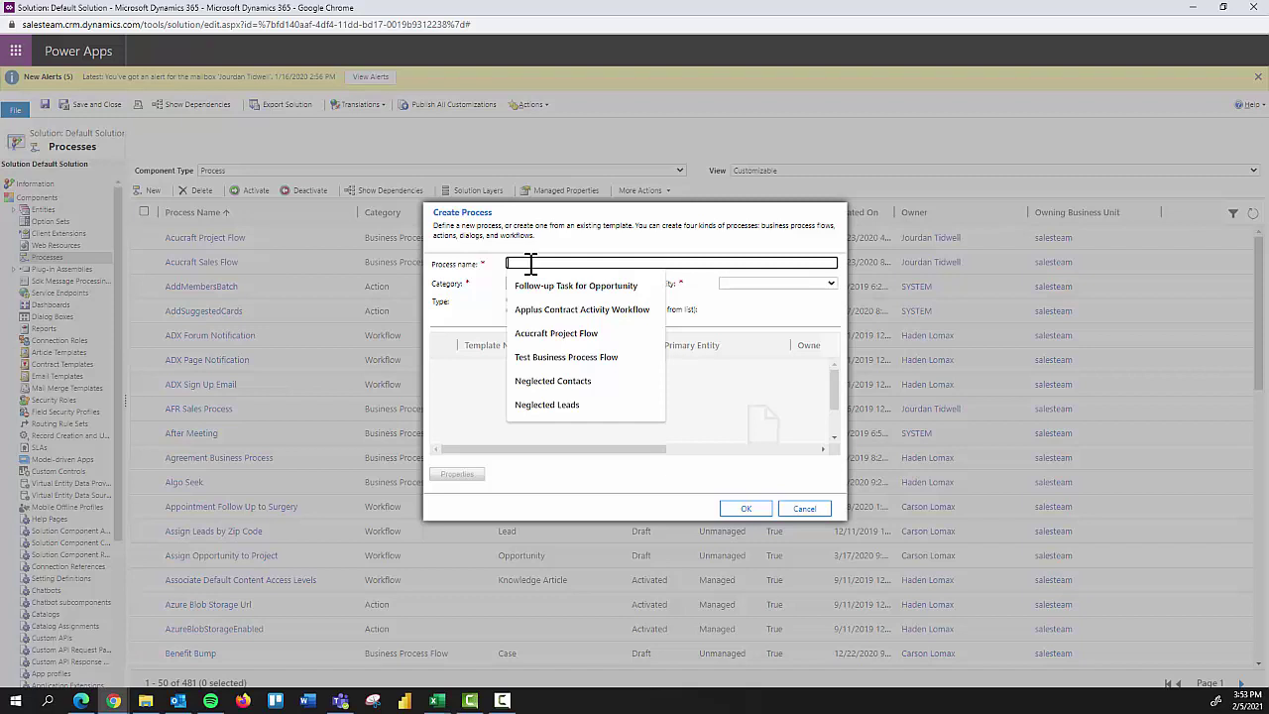
{"action": "type", "text": "Test R"}
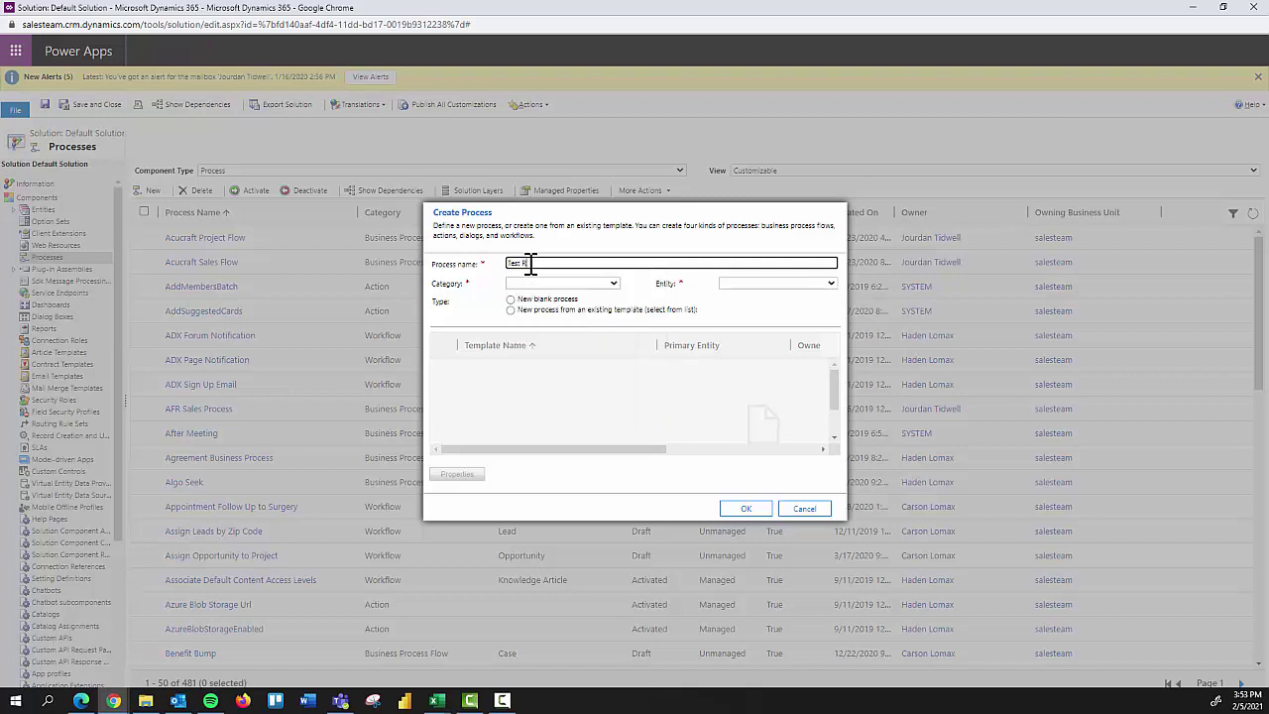
{"action": "type", "text": "FP Business Process Flow"}
{"action": "left_click", "coordinate": [590, 285]}
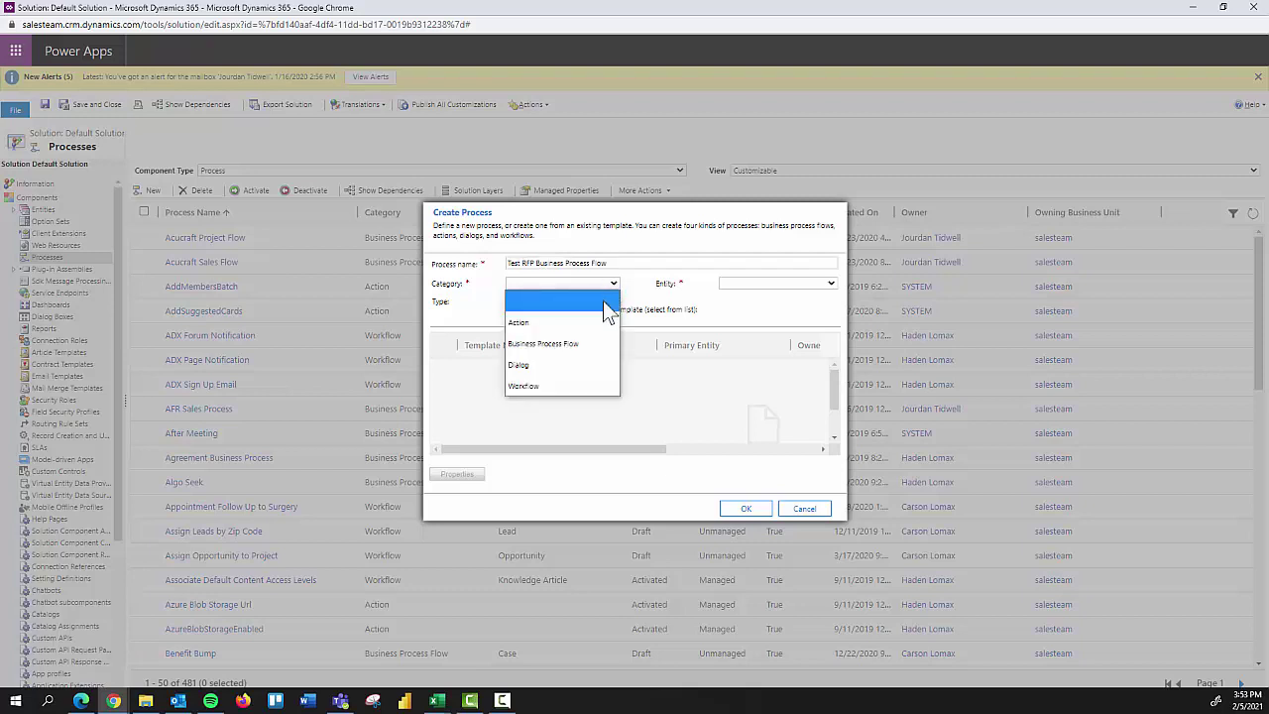
{"action": "left_click", "coordinate": [549, 344]}
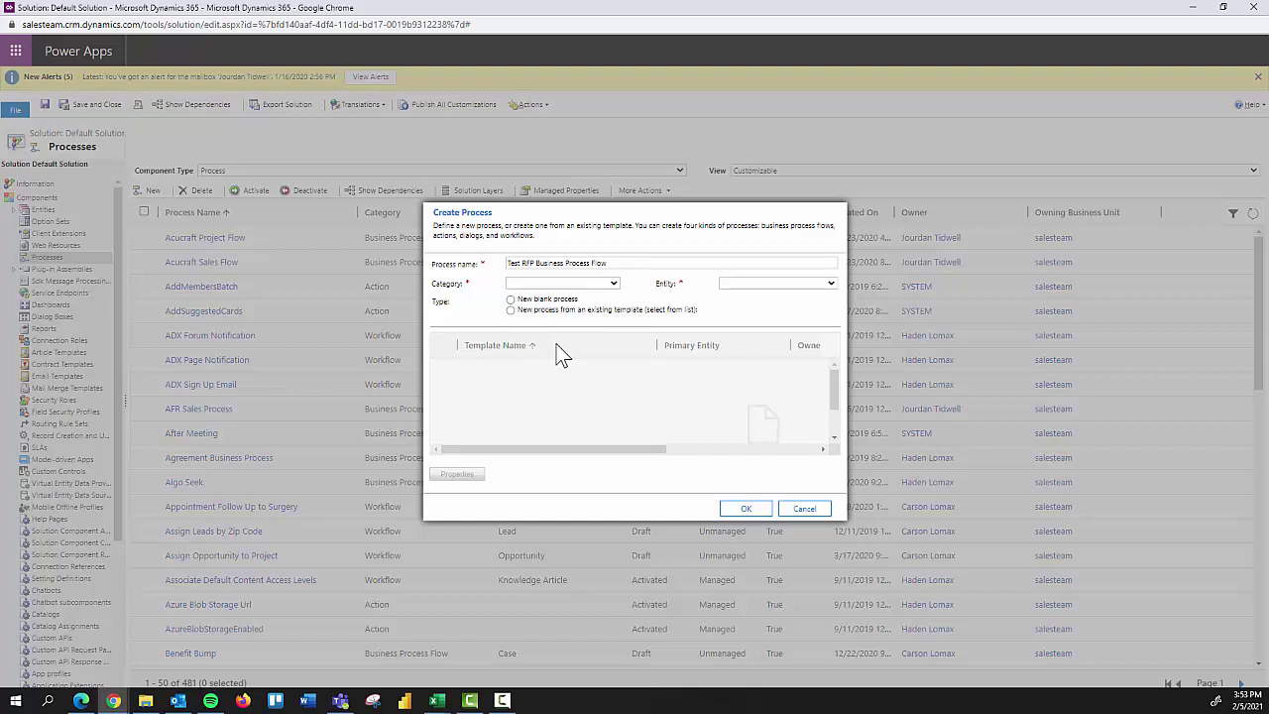
Step: Choose Lead as the entity for the new business process flow
{"action": "left_click", "coordinate": [736, 282]}
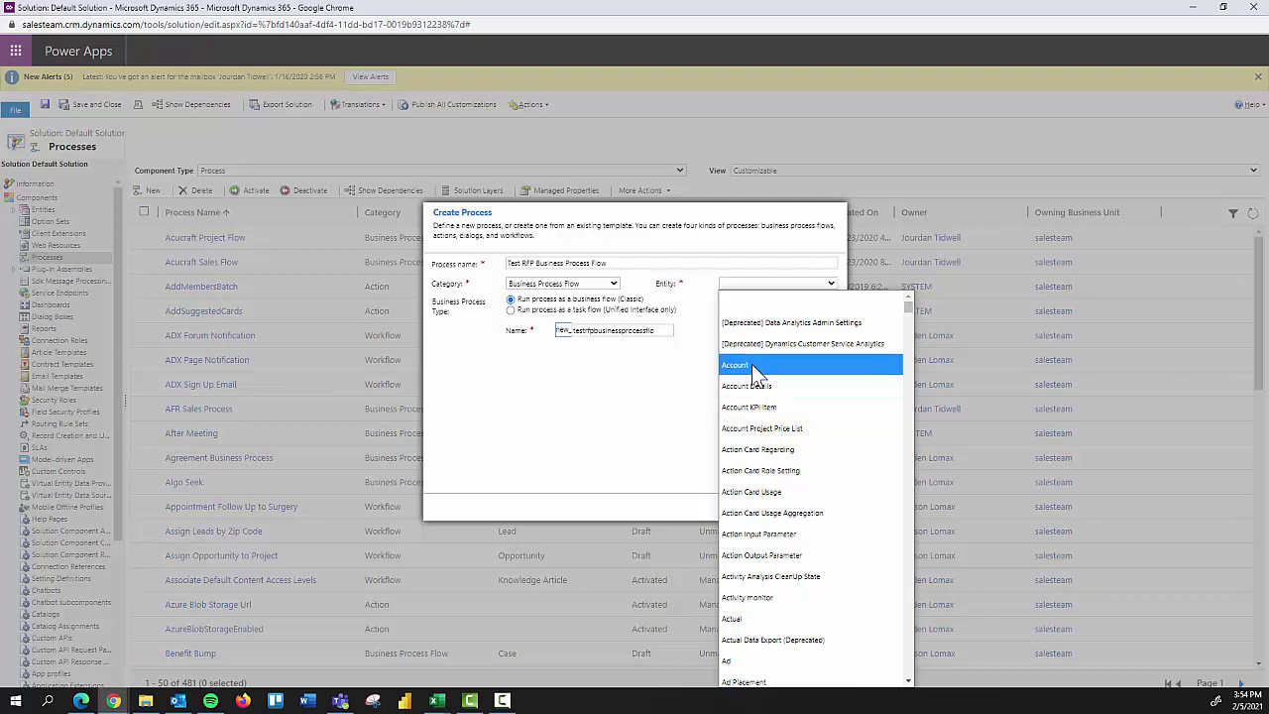
{"action": "scroll", "coordinate": [769, 551], "scroll_direction": "down", "scroll_amount": 2}
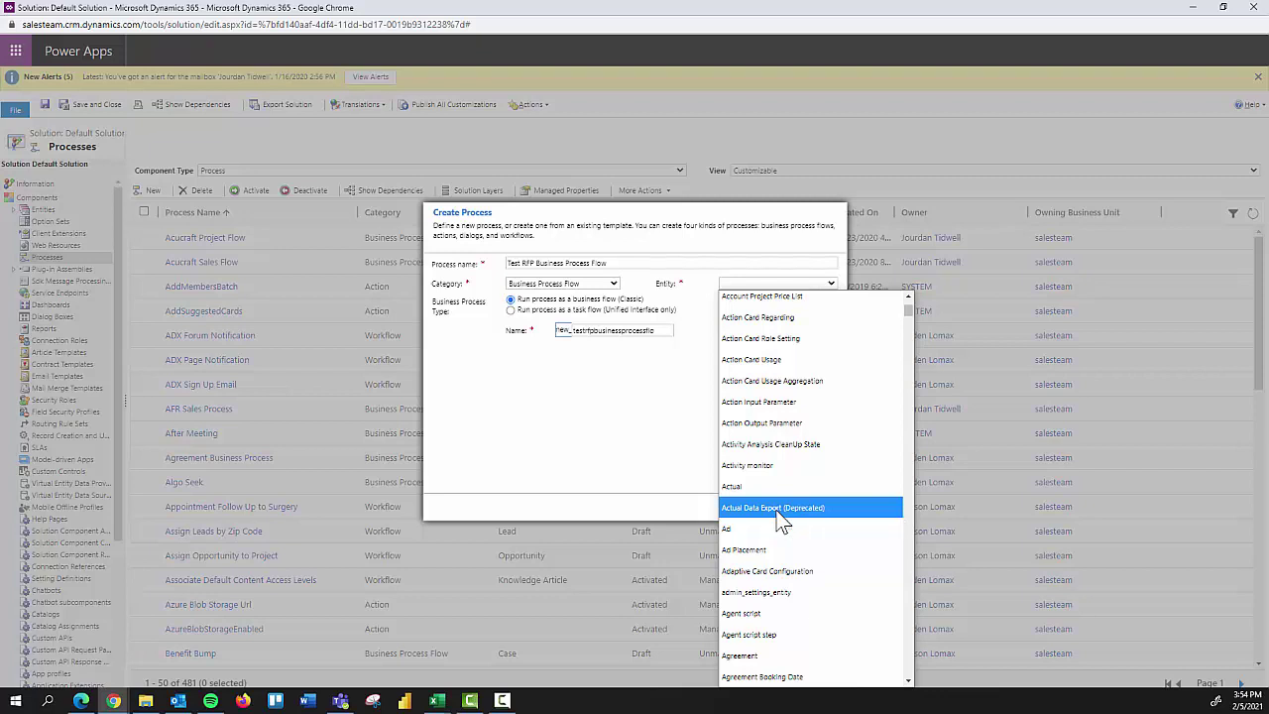
{"action": "key", "text": "l"}
{"action": "scroll", "coordinate": [781, 517], "scroll_direction": "down", "scroll_amount": 2}
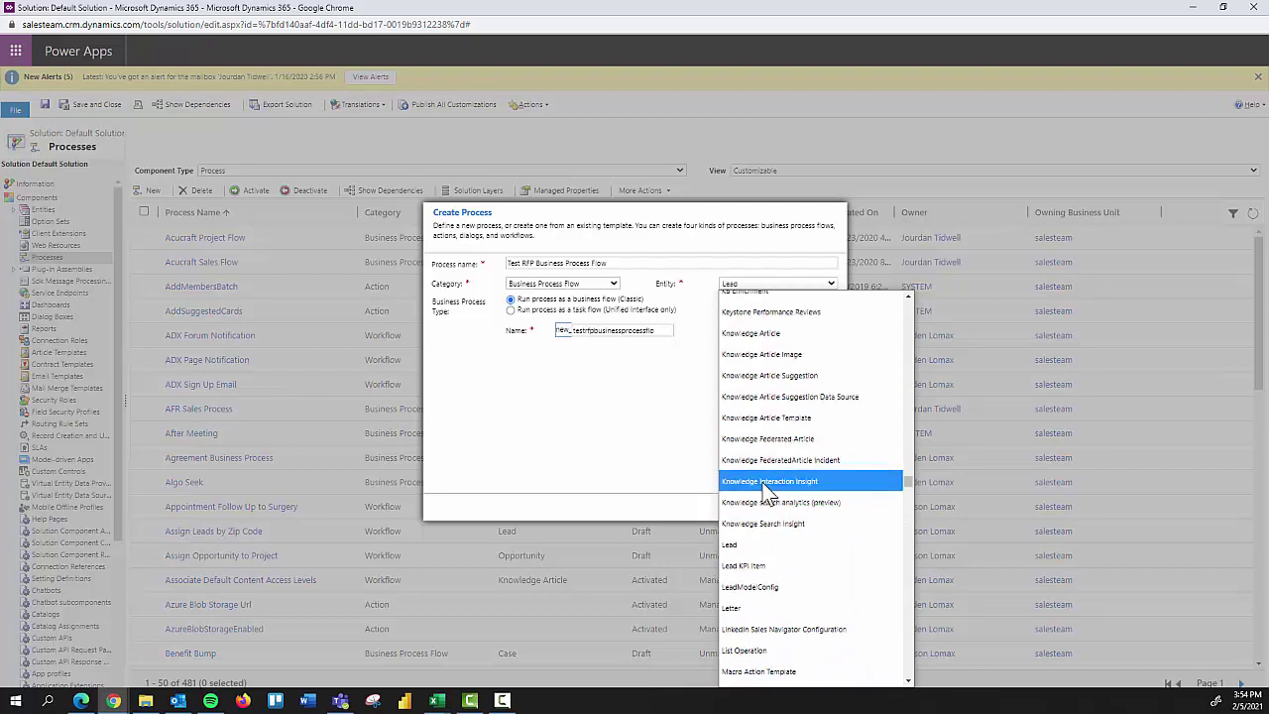
{"action": "left_click", "coordinate": [755, 545]}
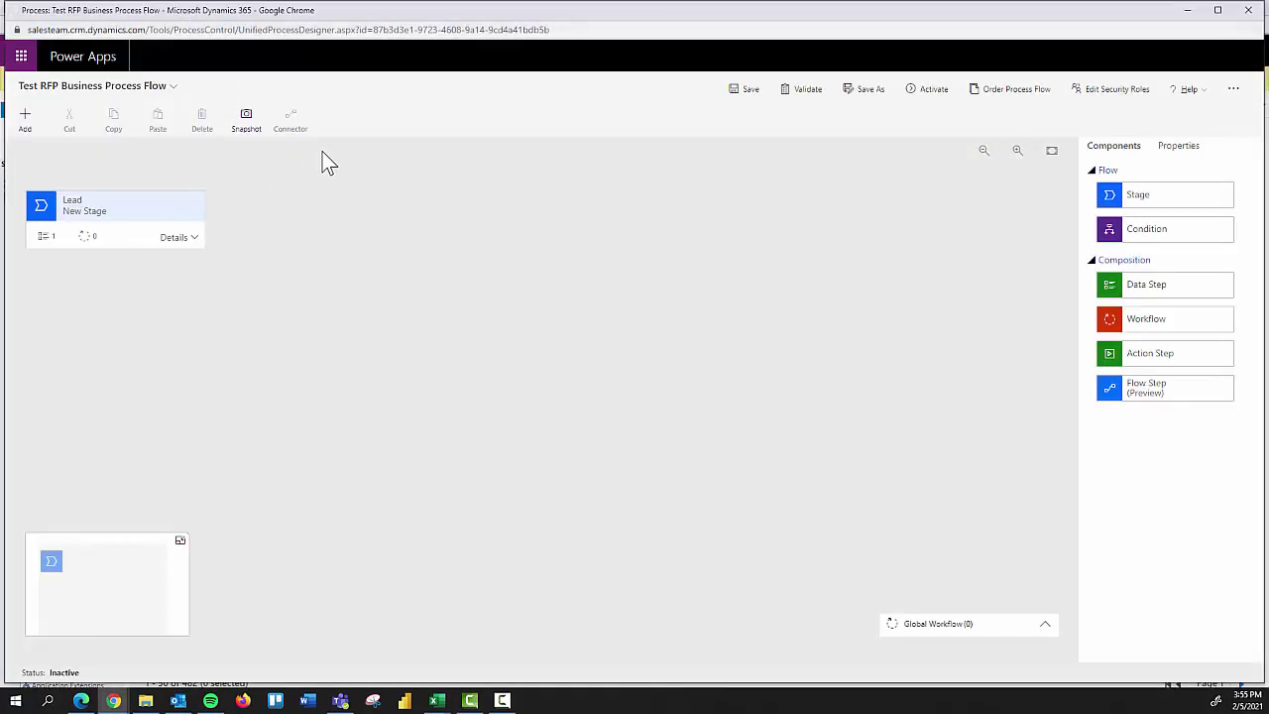
Step: Maximize the browser window so the flow designer fills the screen
{"action": "double_click", "coordinate": [346, 11]}
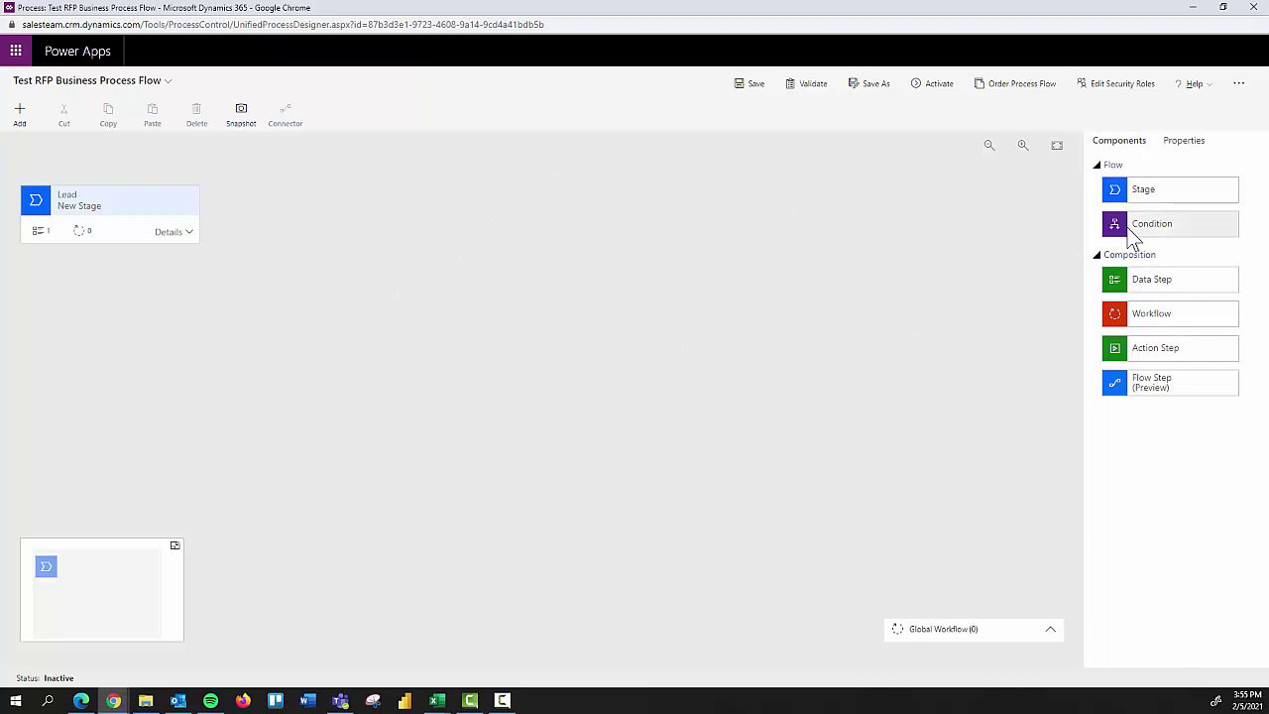
Step: Add a second stage, then a condition with one yes-branch stage and two no-branch stages
{"action": "left_click_drag", "start_coordinate": [1164, 193], "coordinate": [226, 222]}
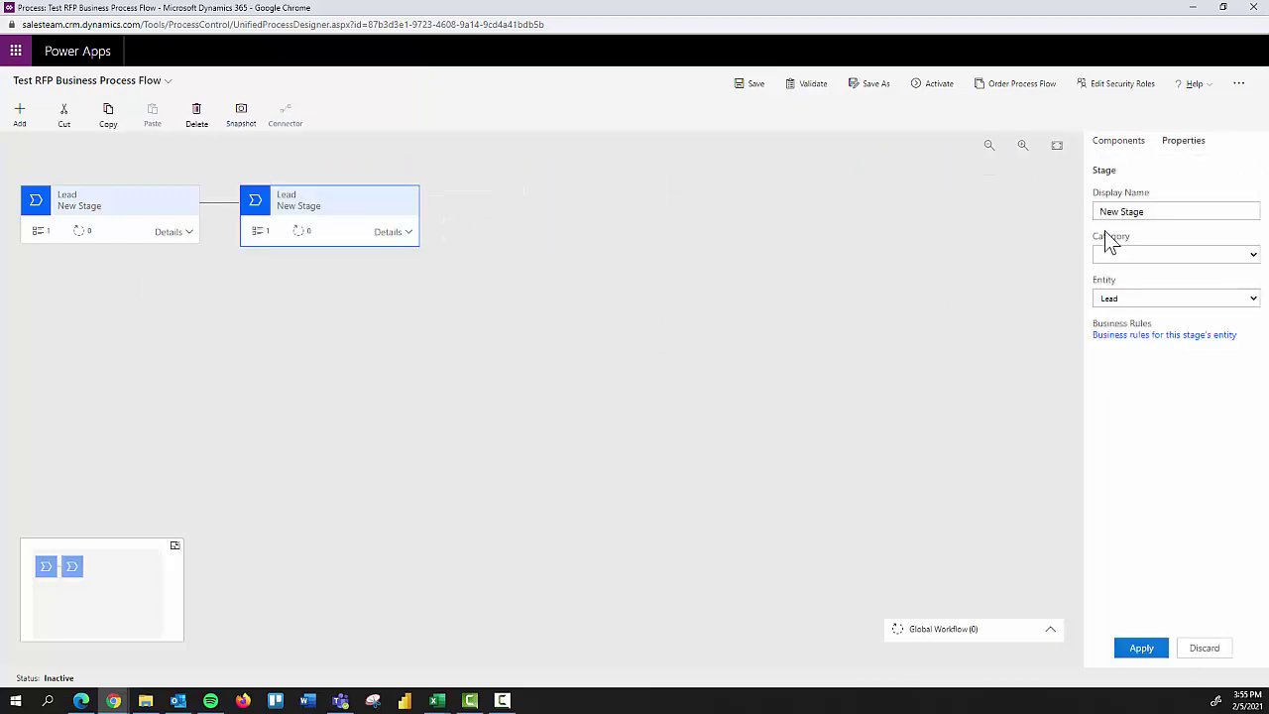
{"action": "left_click", "coordinate": [1117, 141]}
{"action": "left_click_drag", "start_coordinate": [1157, 234], "coordinate": [448, 224]}
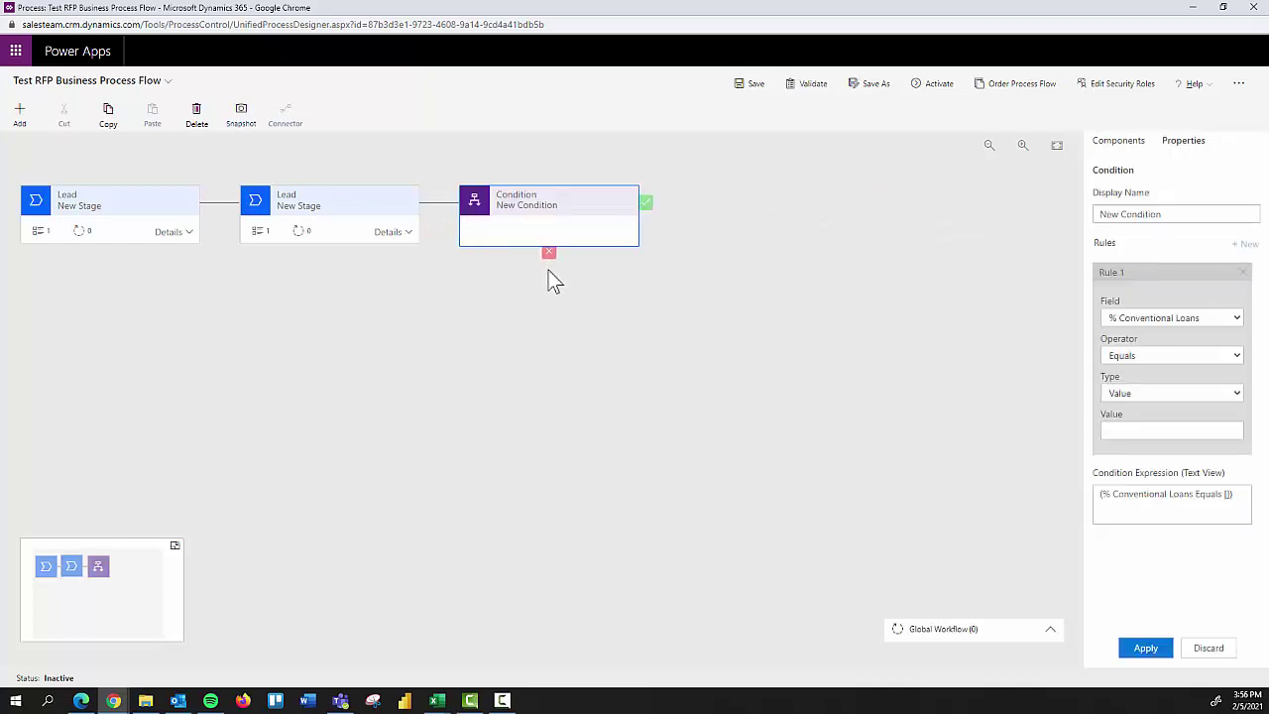
{"action": "left_click", "coordinate": [1118, 142]}
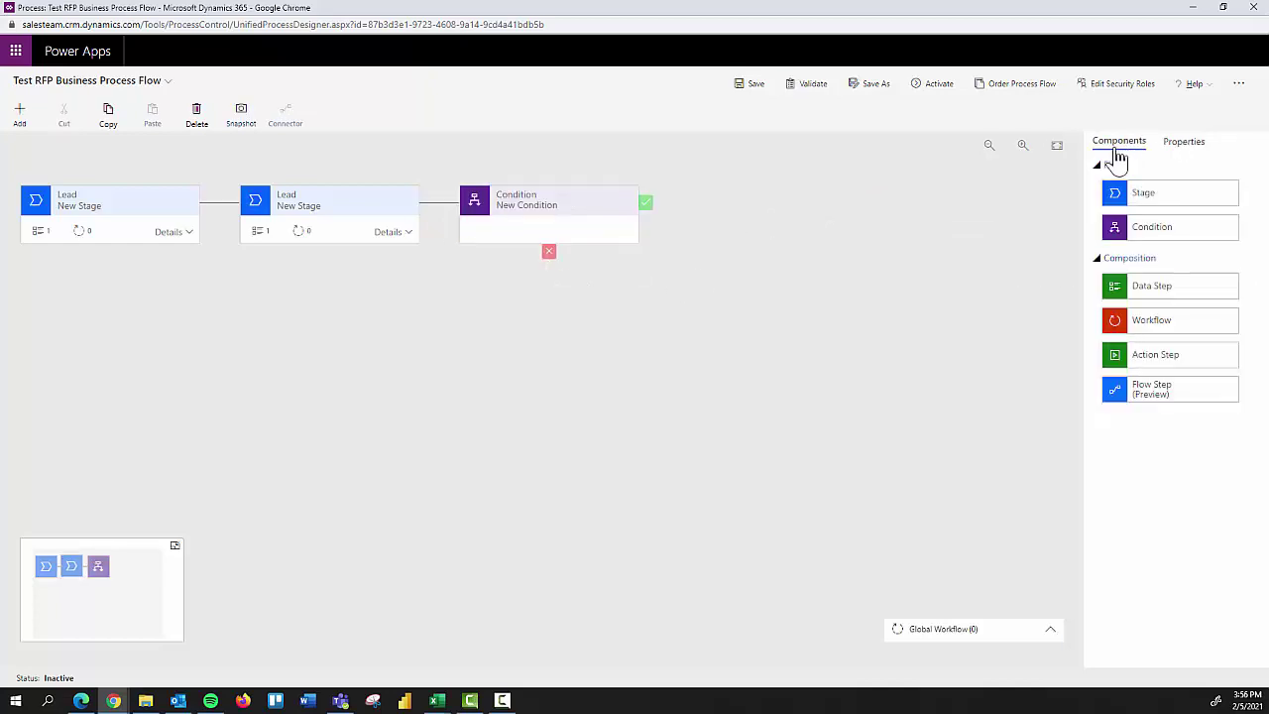
{"action": "left_click_drag", "start_coordinate": [1136, 204], "coordinate": [664, 223]}
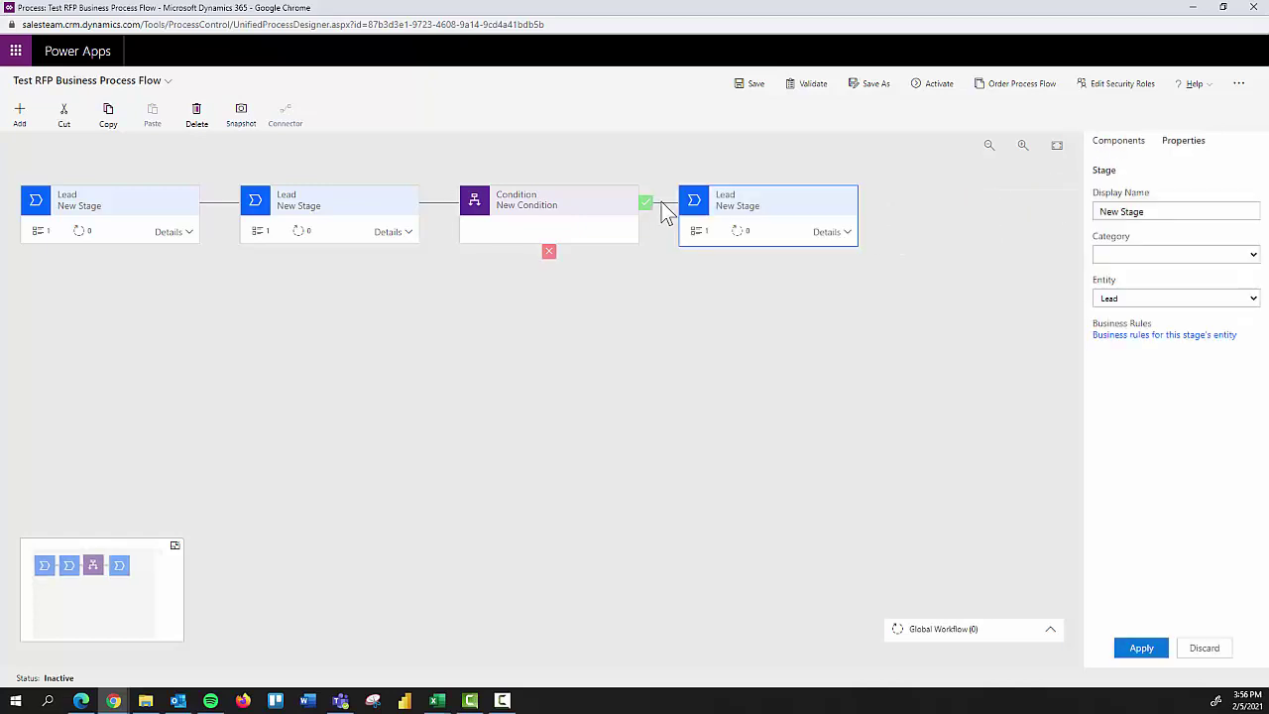
{"action": "left_click", "coordinate": [1129, 146]}
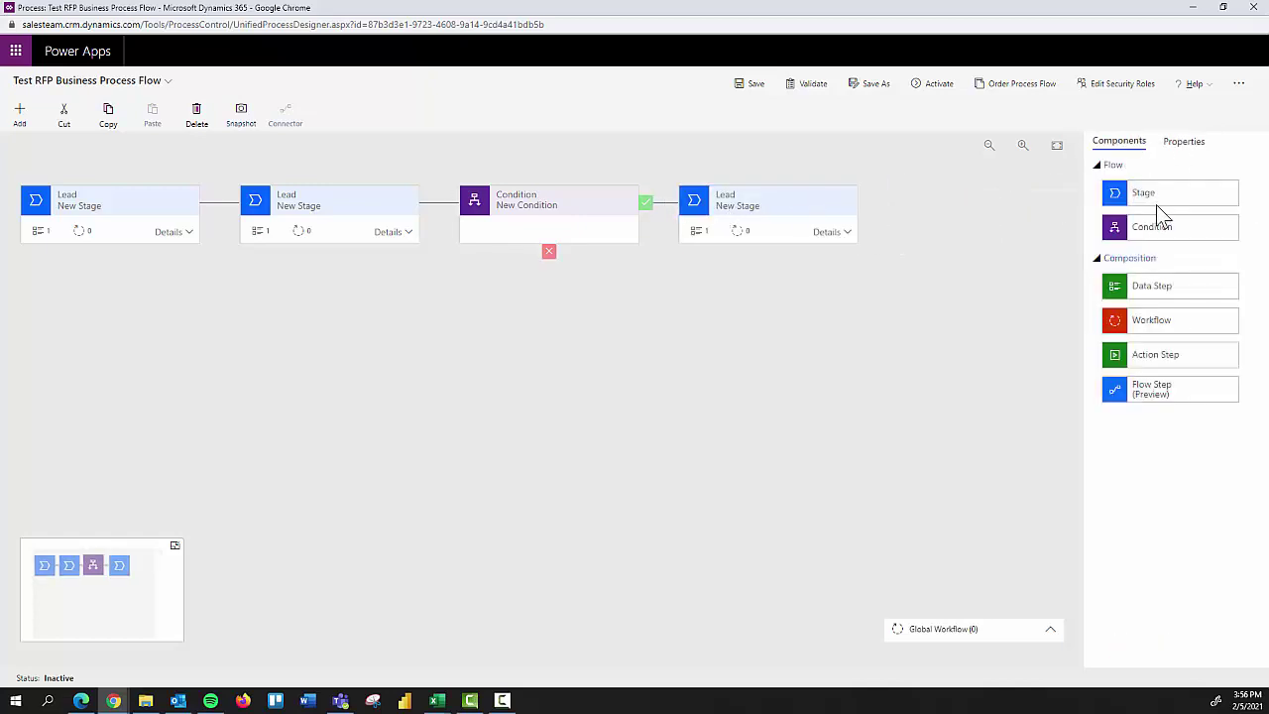
{"action": "left_click_drag", "start_coordinate": [1156, 202], "coordinate": [611, 291]}
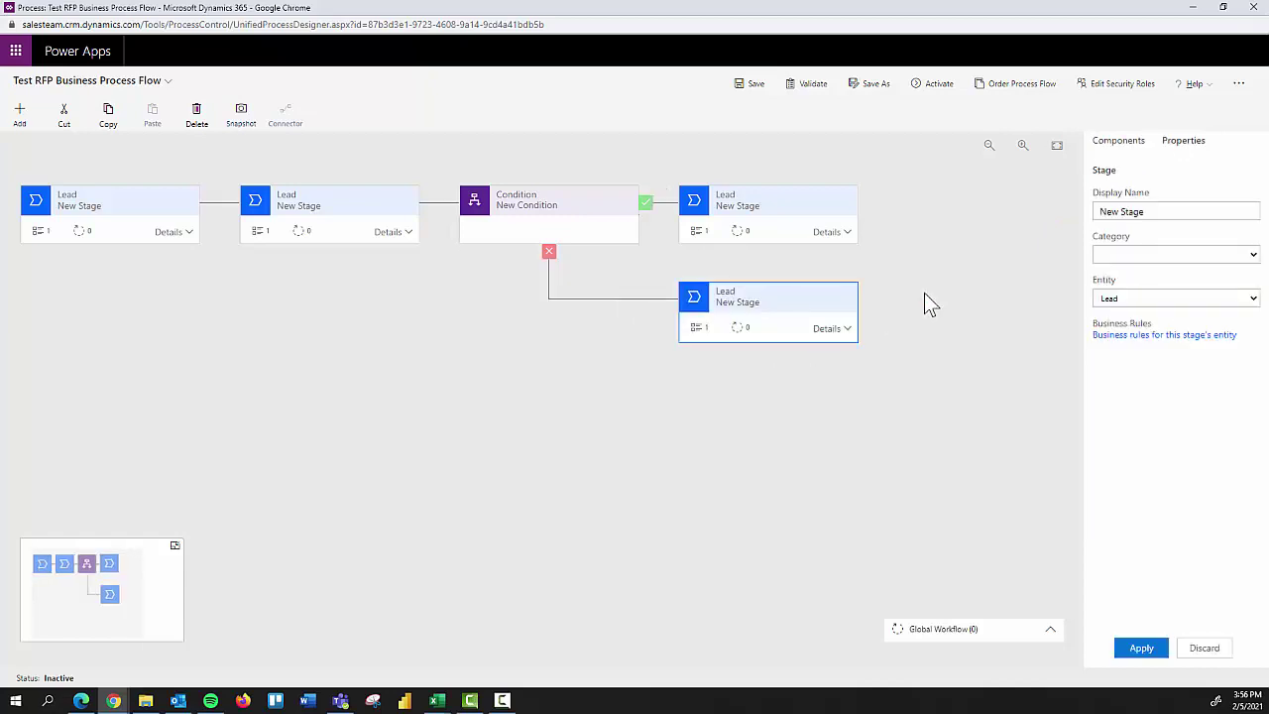
{"action": "left_click", "coordinate": [1120, 144]}
{"action": "left_click_drag", "start_coordinate": [1105, 196], "coordinate": [885, 317]}
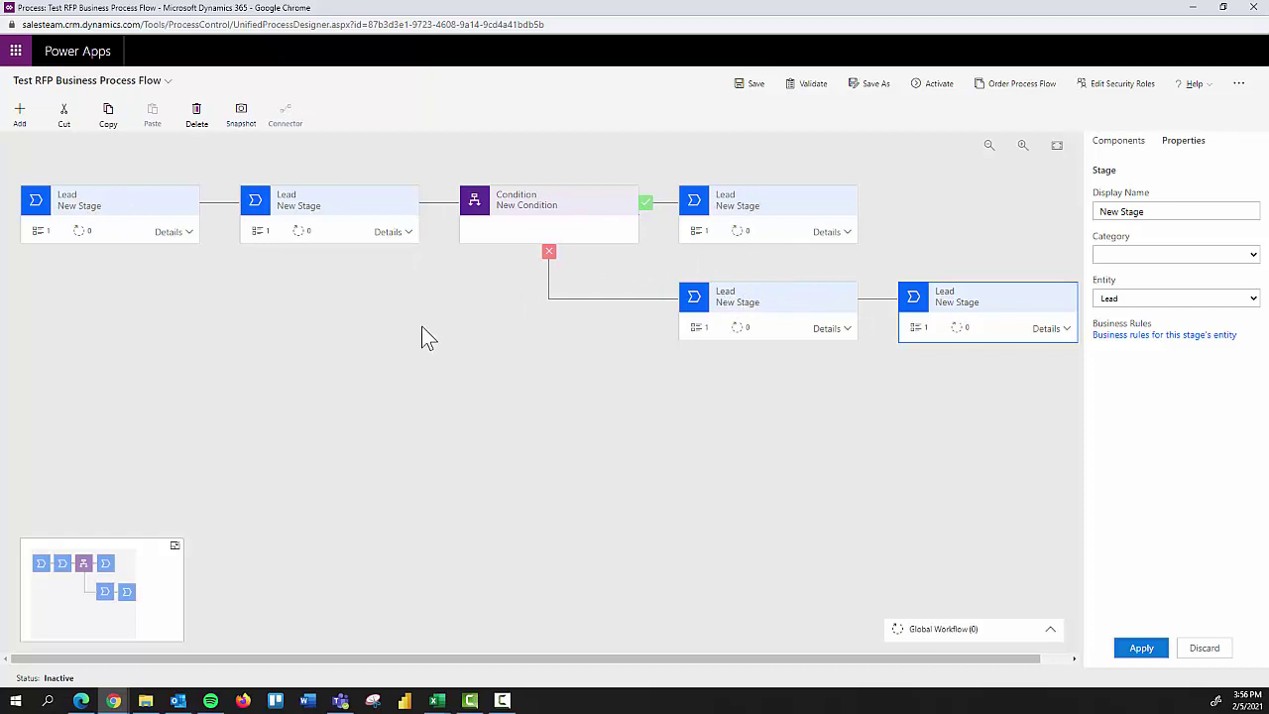
Step: Rename the first Lead stage from 'New Stage' to 'Prospecting' and apply it
{"action": "left_click", "coordinate": [101, 210]}
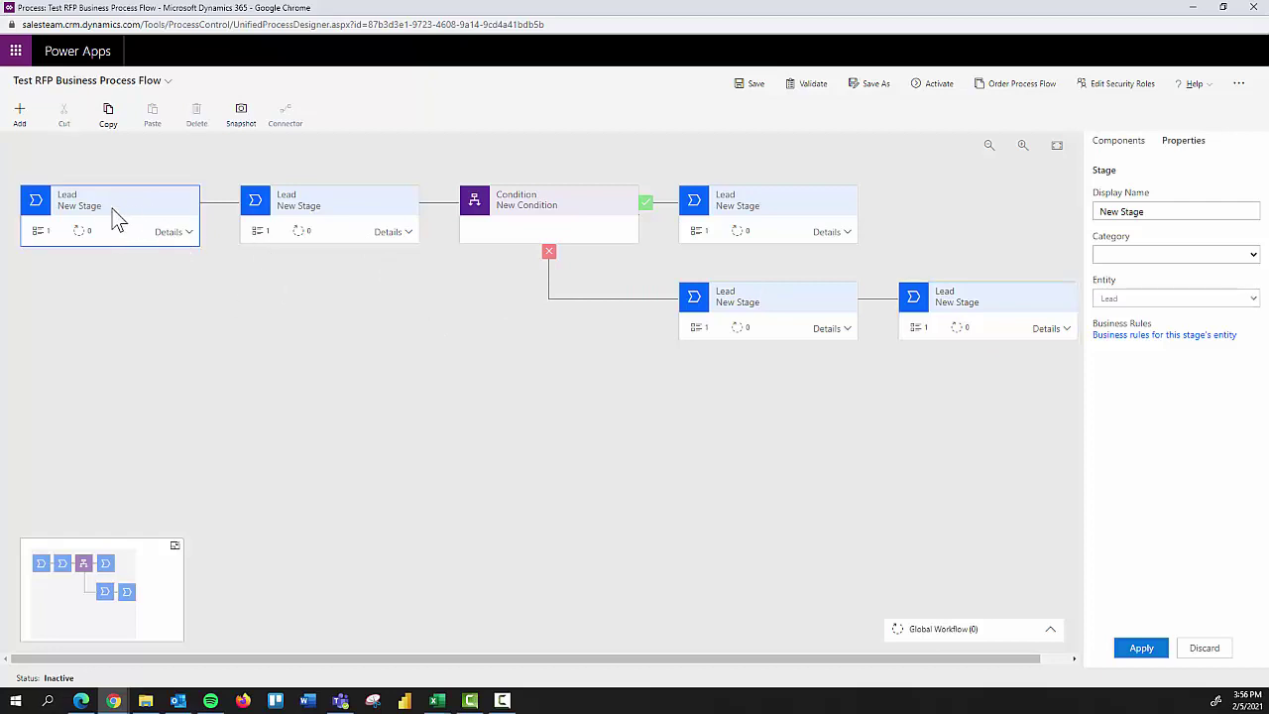
{"action": "left_click", "coordinate": [1147, 212]}
{"action": "triple_click", "coordinate": [1146, 211]}
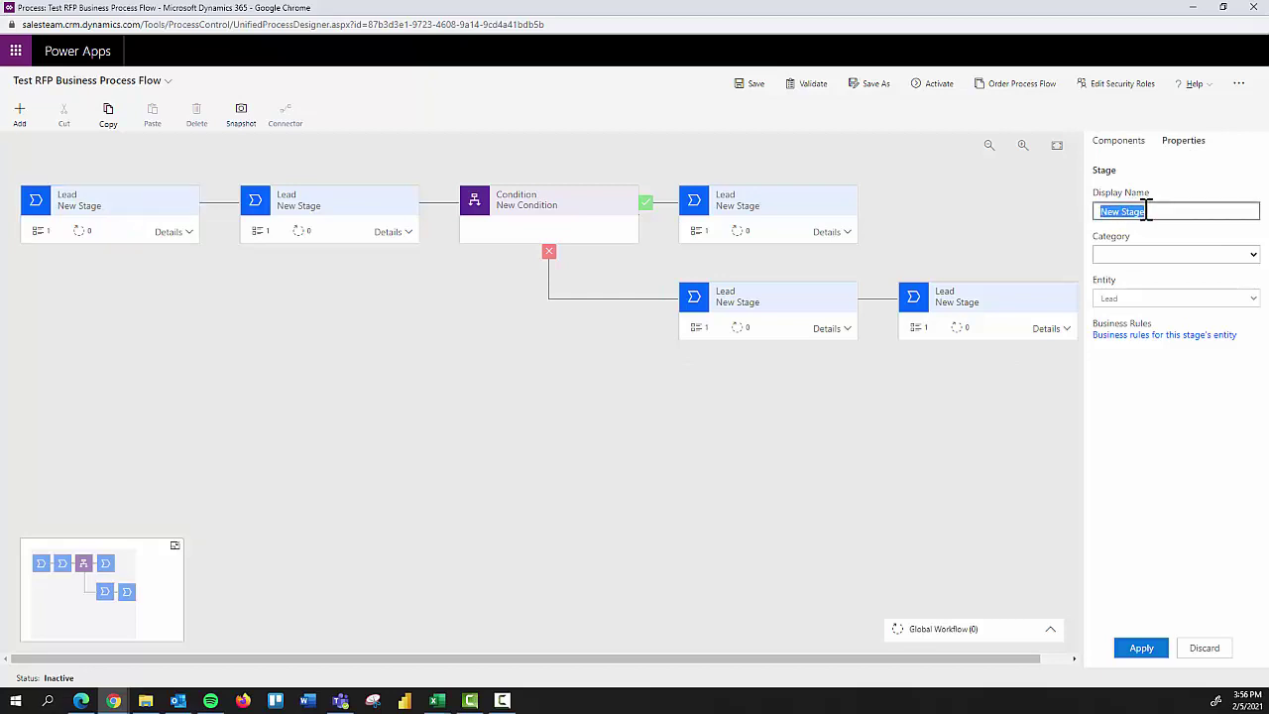
{"action": "key", "text": "BackSpace"}
{"action": "type", "text": "Prosp"}
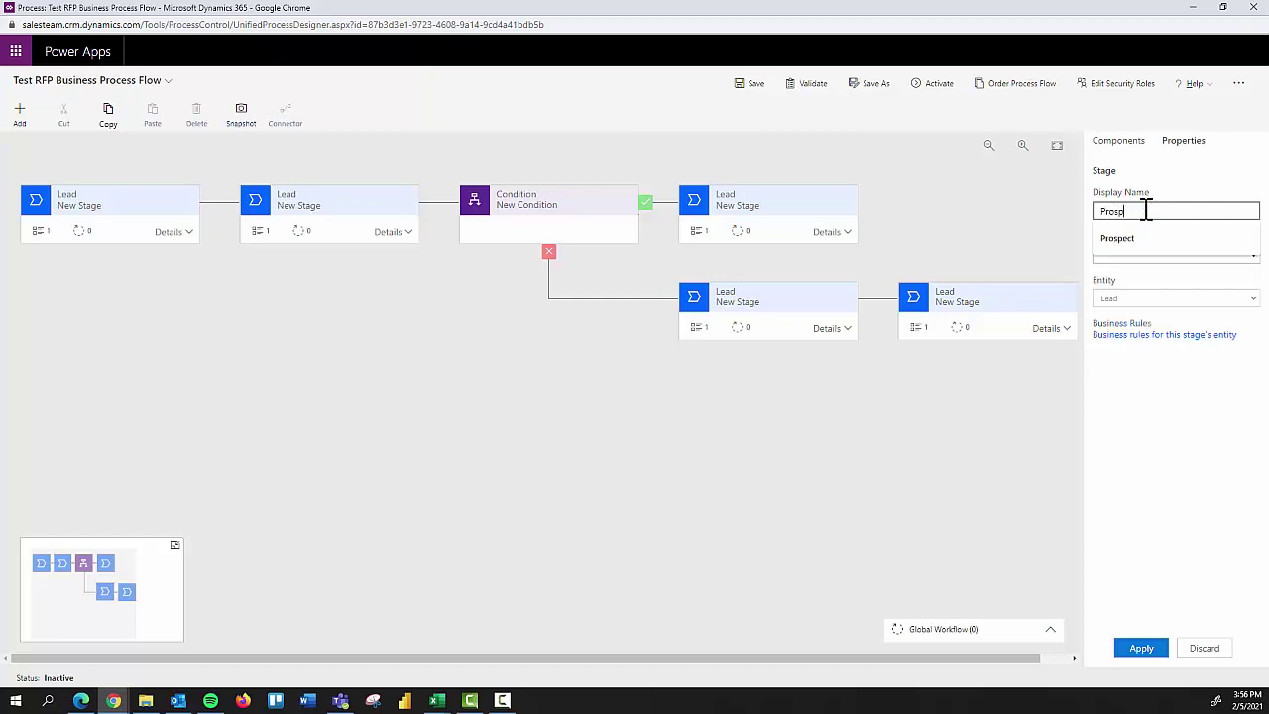
{"action": "type", "text": "ecting"}
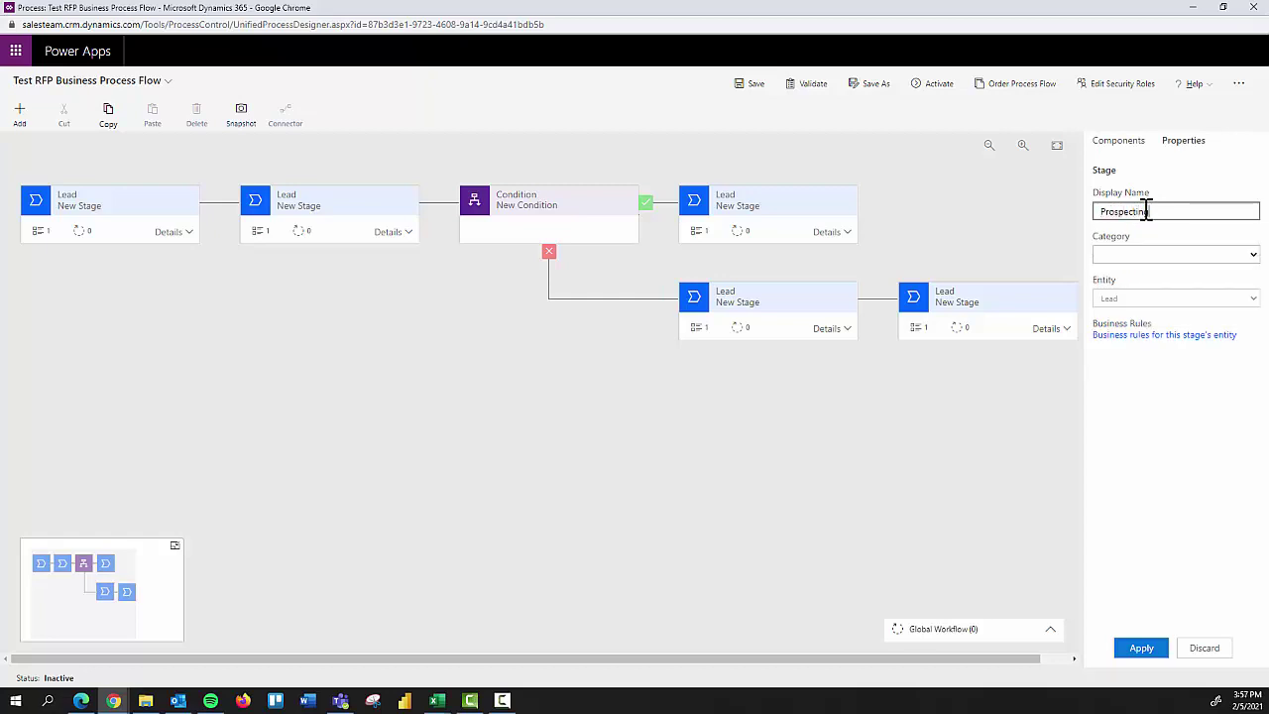
{"action": "key", "text": "Tab"}
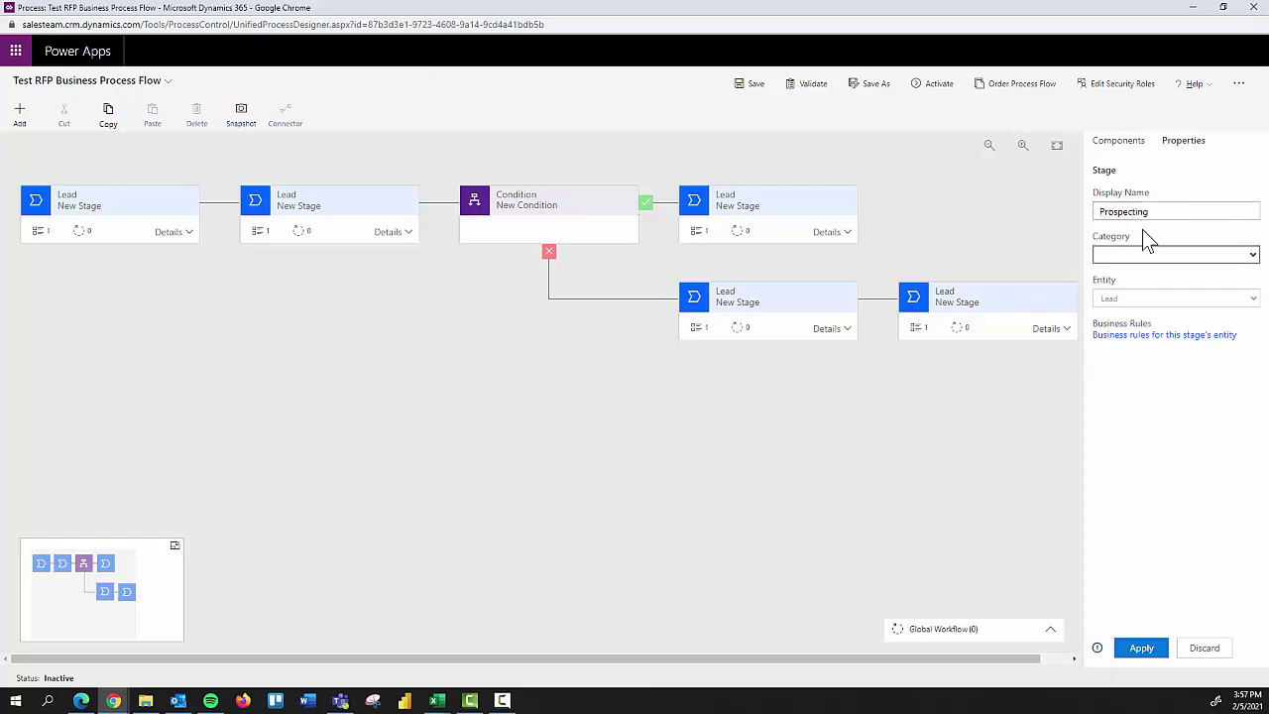
{"action": "left_click", "coordinate": [1141, 649]}
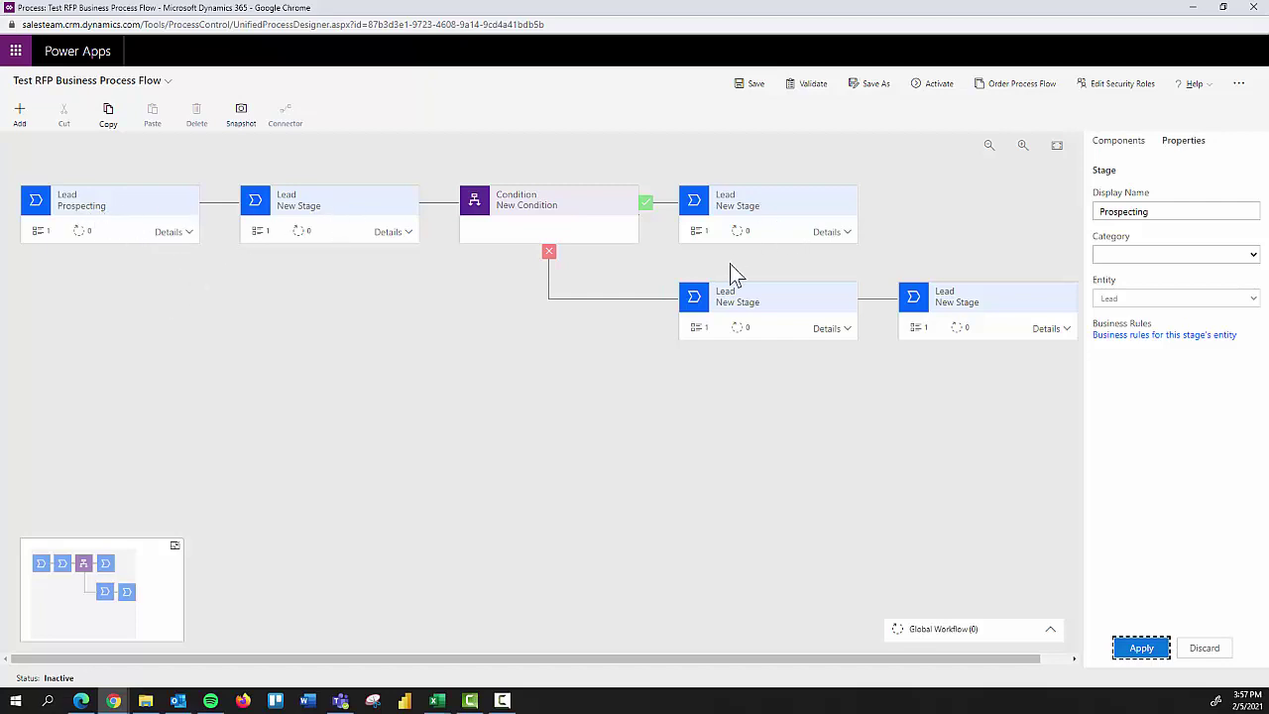
Step: Add a second data step to the Prospecting stage
{"action": "left_click", "coordinate": [175, 231]}
{"action": "left_click", "coordinate": [132, 292]}
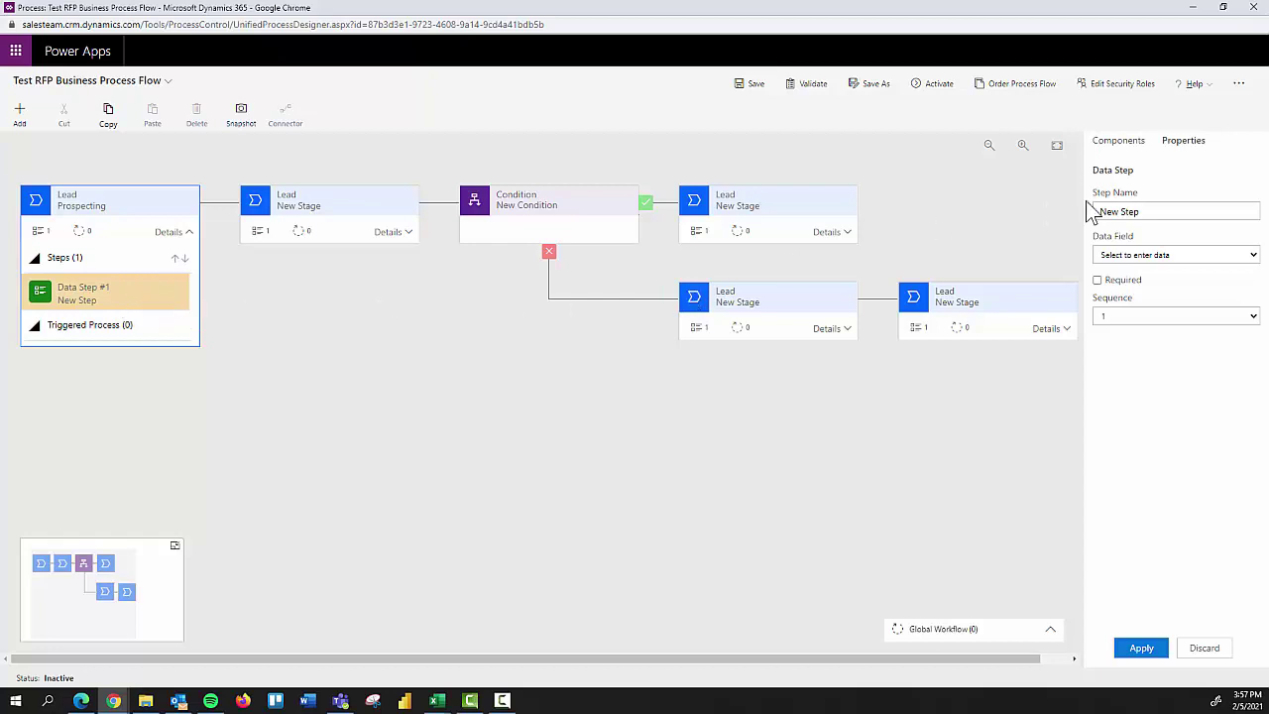
{"action": "left_click", "coordinate": [1137, 151]}
{"action": "left_click_drag", "start_coordinate": [1152, 286], "coordinate": [112, 332]}
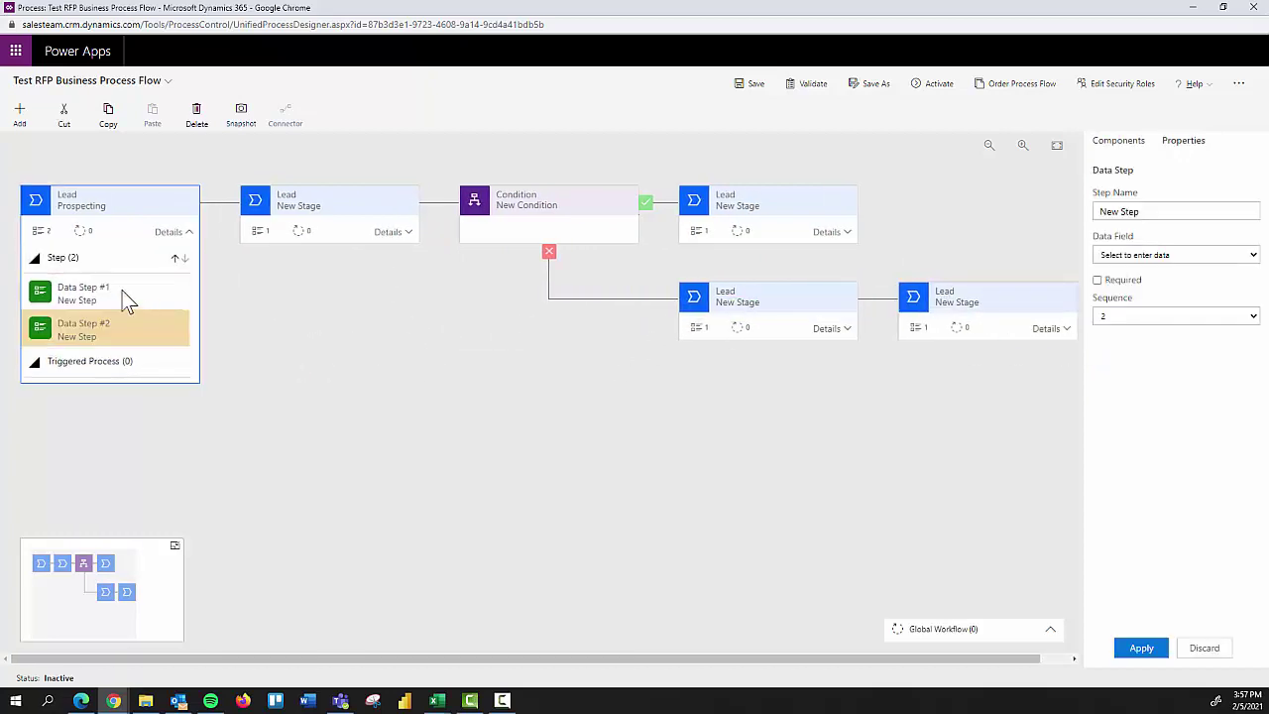
Step: Bind the first data step to Existing Contact? and the second to Existing Account?
{"action": "left_click", "coordinate": [116, 290]}
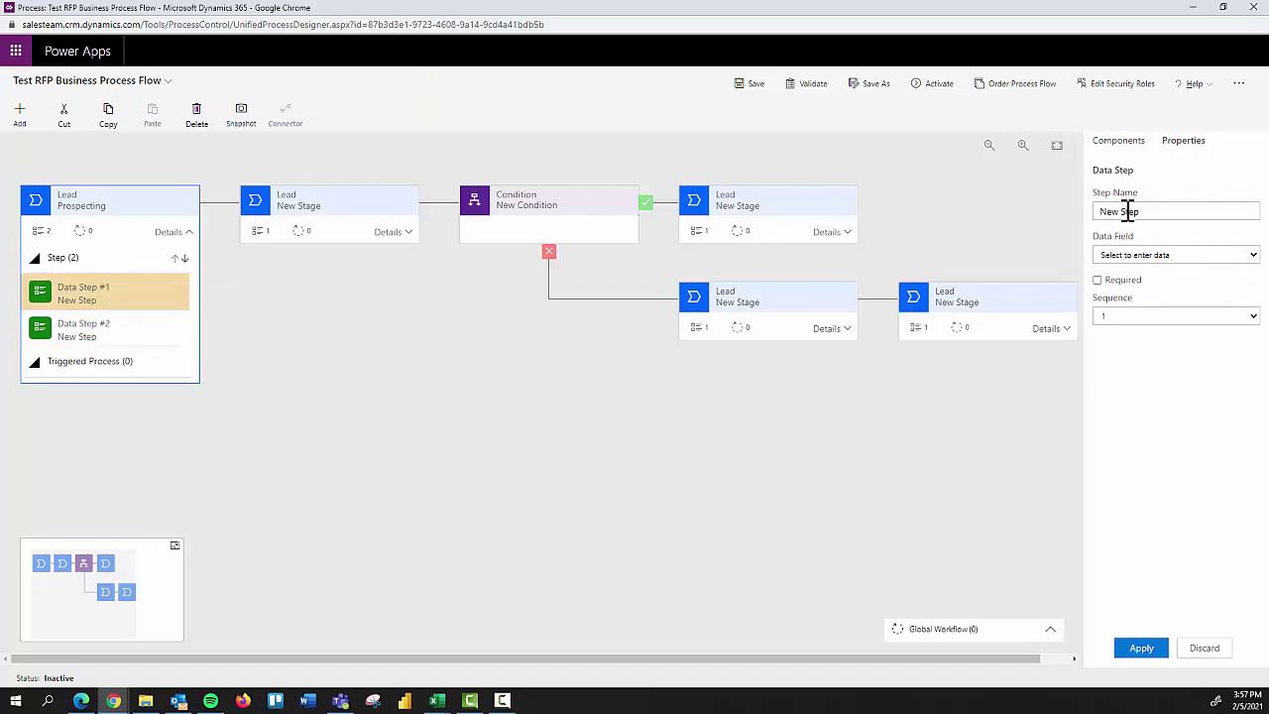
{"action": "left_click", "coordinate": [1153, 256]}
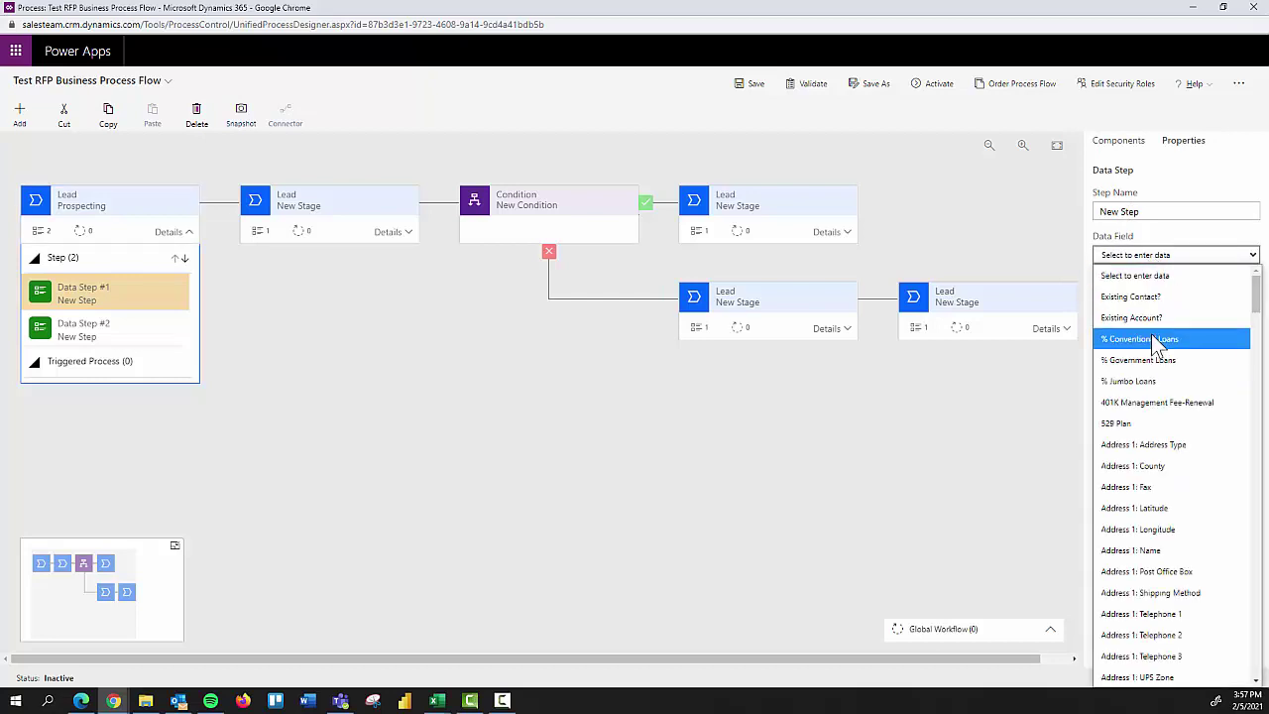
{"action": "scroll", "coordinate": [1152, 365], "scroll_direction": "down", "scroll_amount": 1}
{"action": "scroll", "coordinate": [1154, 371], "scroll_direction": "down", "scroll_amount": 6}
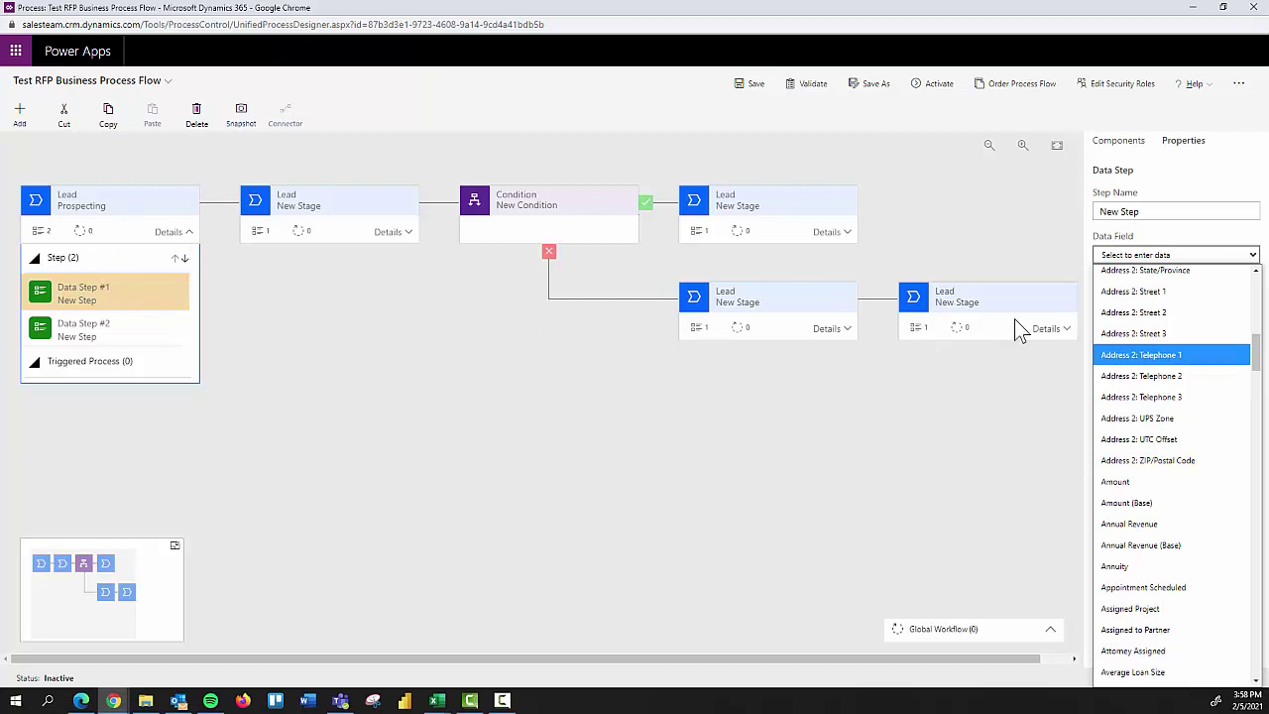
{"action": "scroll", "coordinate": [1180, 367], "scroll_direction": "up", "scroll_amount": 6}
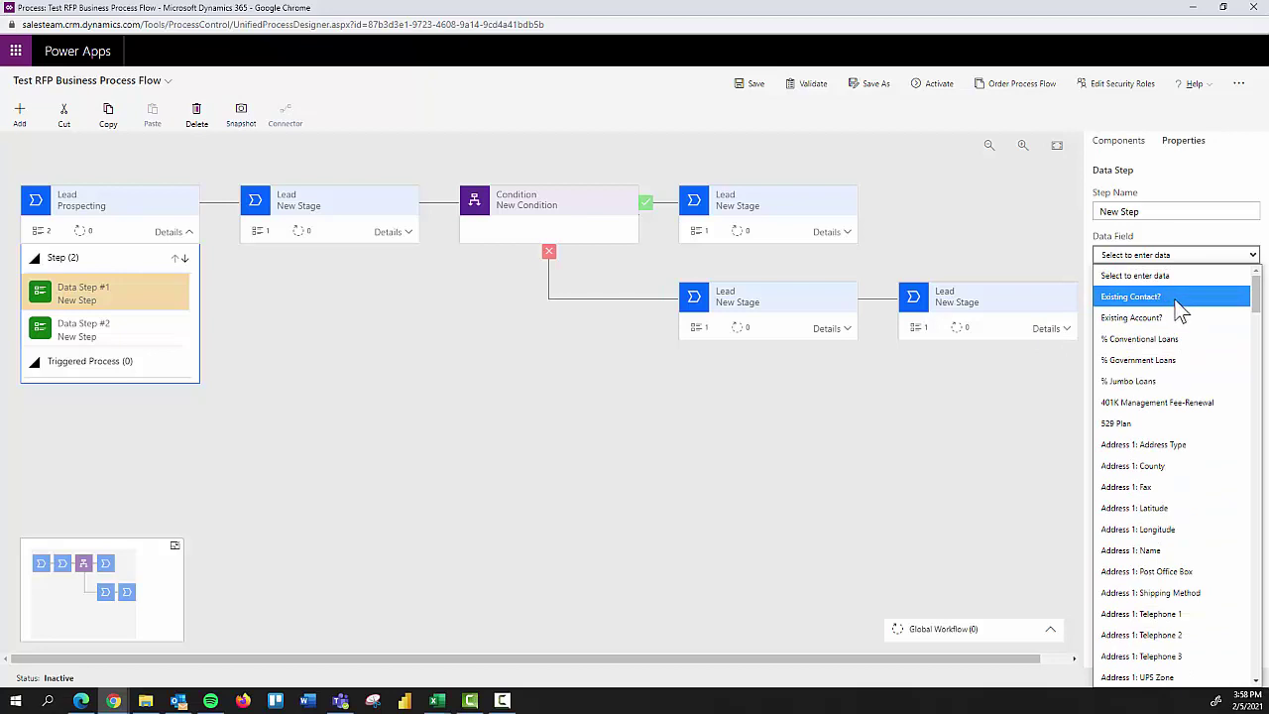
{"action": "left_click", "coordinate": [1175, 297]}
{"action": "left_click", "coordinate": [1142, 648]}
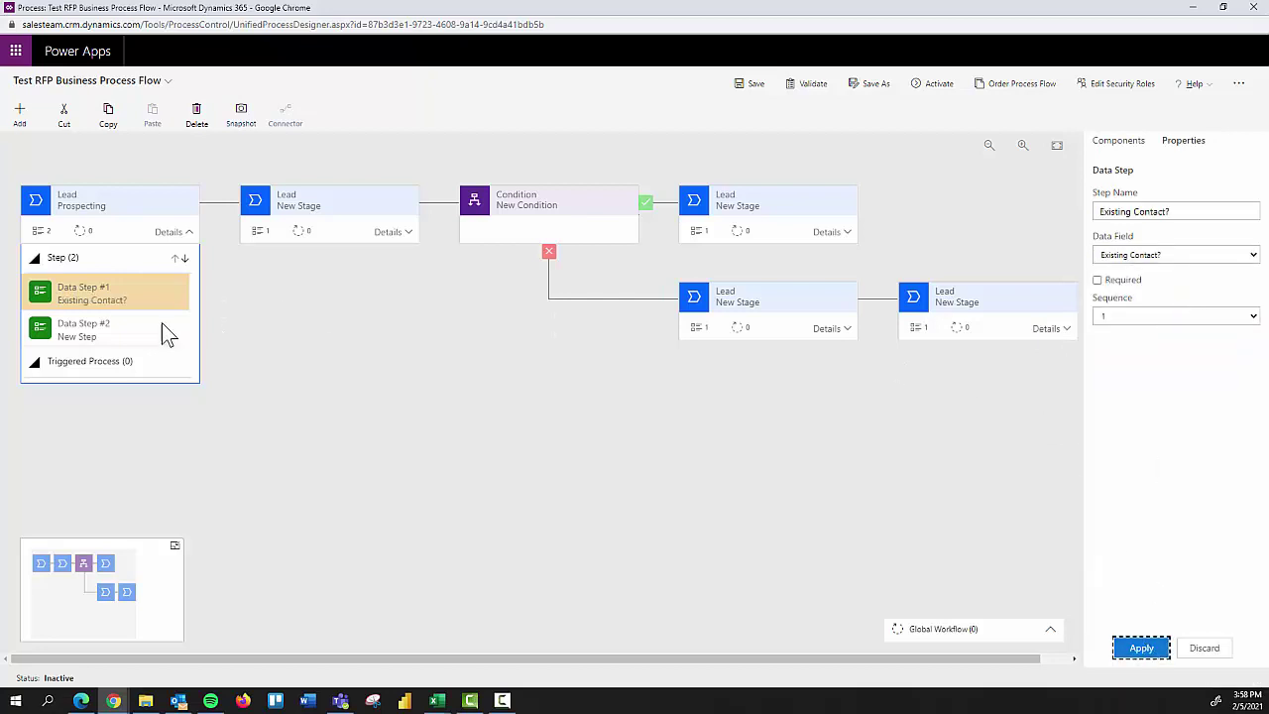
{"action": "left_click", "coordinate": [132, 342]}
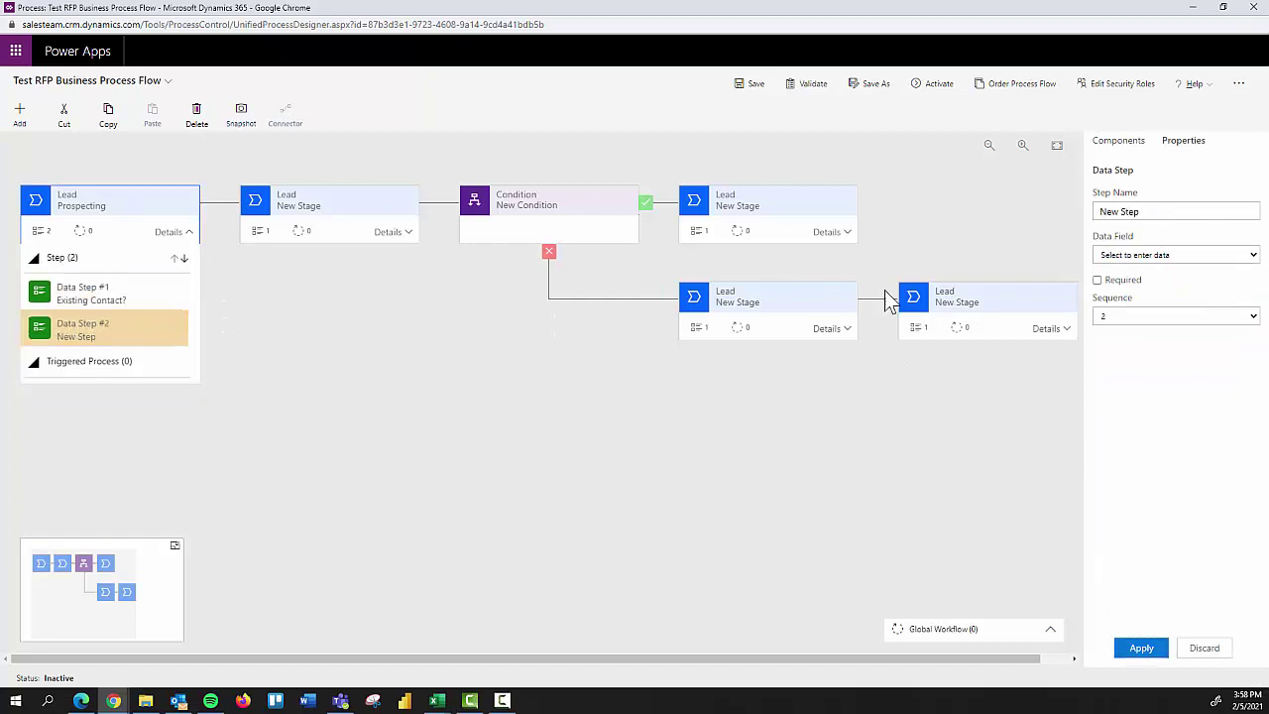
{"action": "left_click", "coordinate": [1197, 254]}
{"action": "left_click", "coordinate": [1161, 316]}
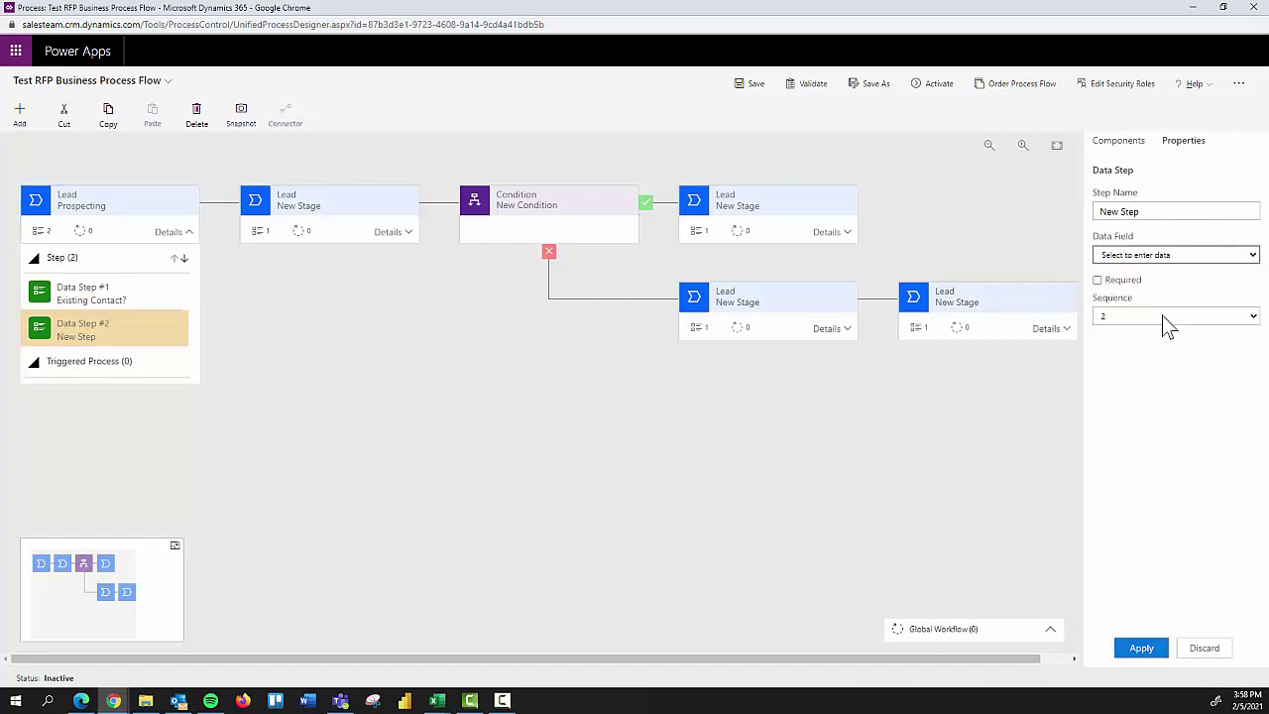
Step: Apply Existing Account?, move Existing Contact? below it, and save the flow
{"action": "left_click", "coordinate": [1138, 649]}
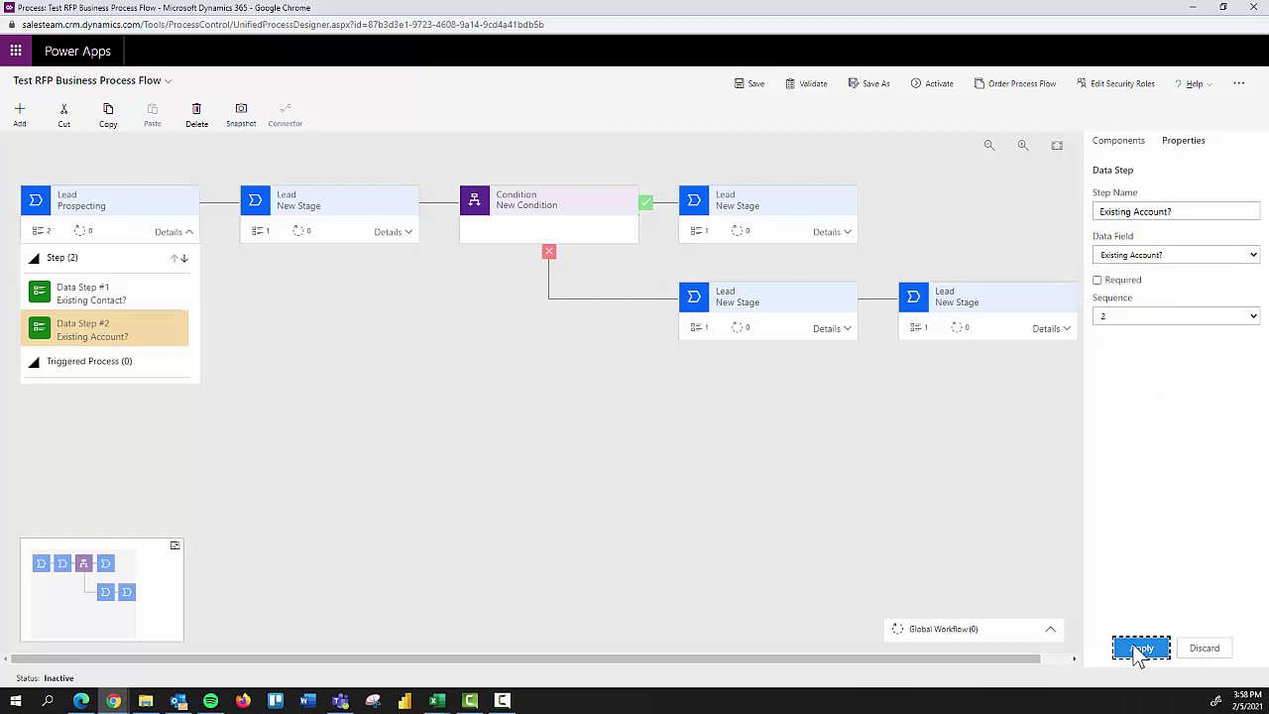
{"action": "left_click", "coordinate": [137, 293]}
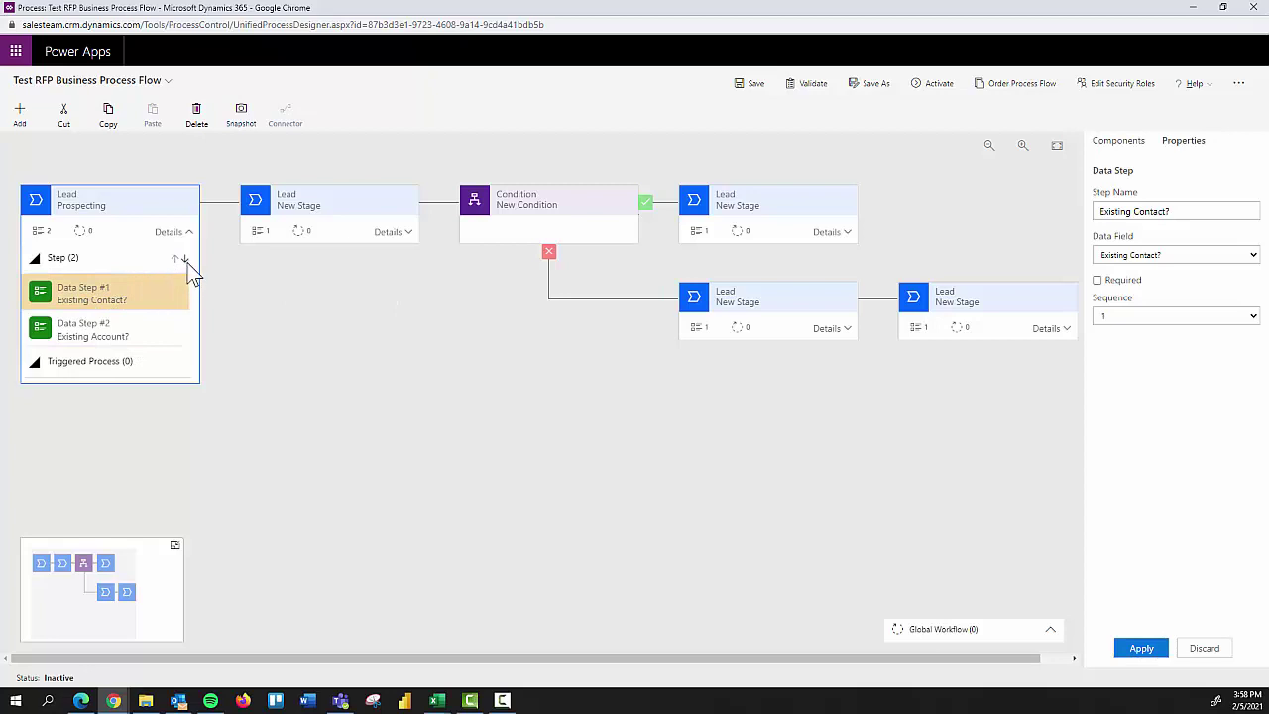
{"action": "left_click", "coordinate": [185, 258]}
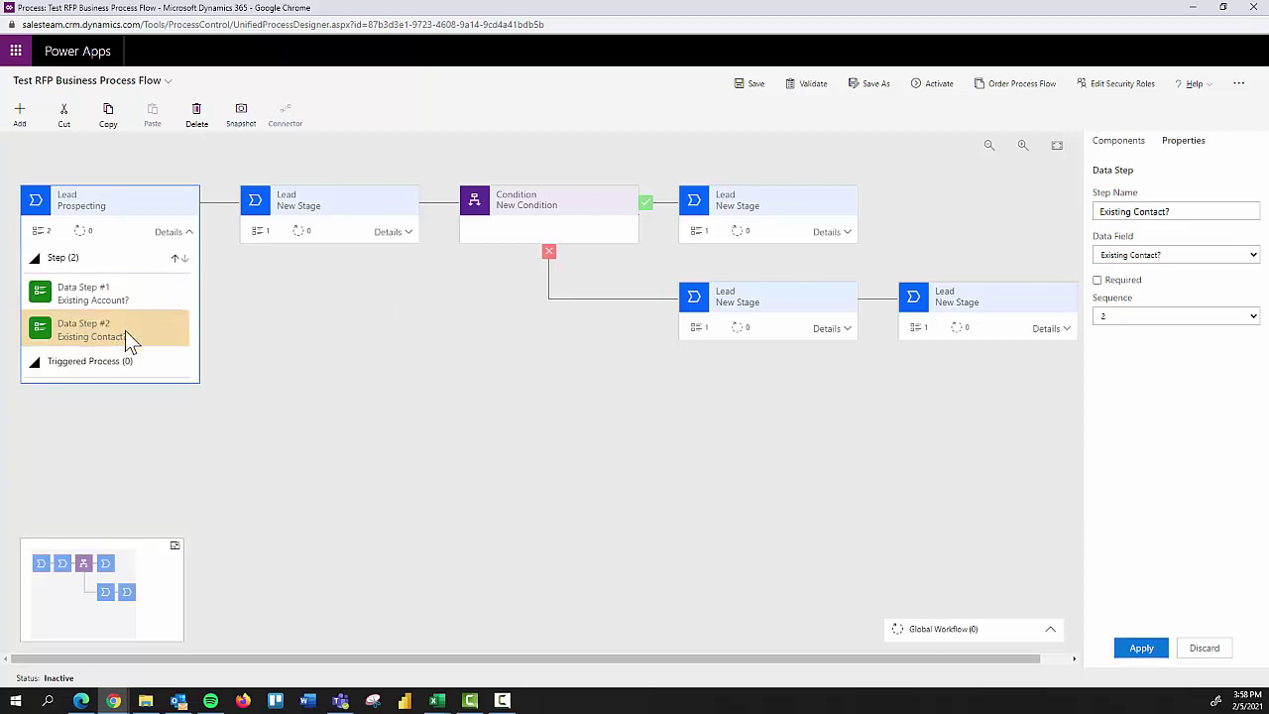
{"action": "left_click_drag", "start_coordinate": [122, 337], "coordinate": [129, 289]}
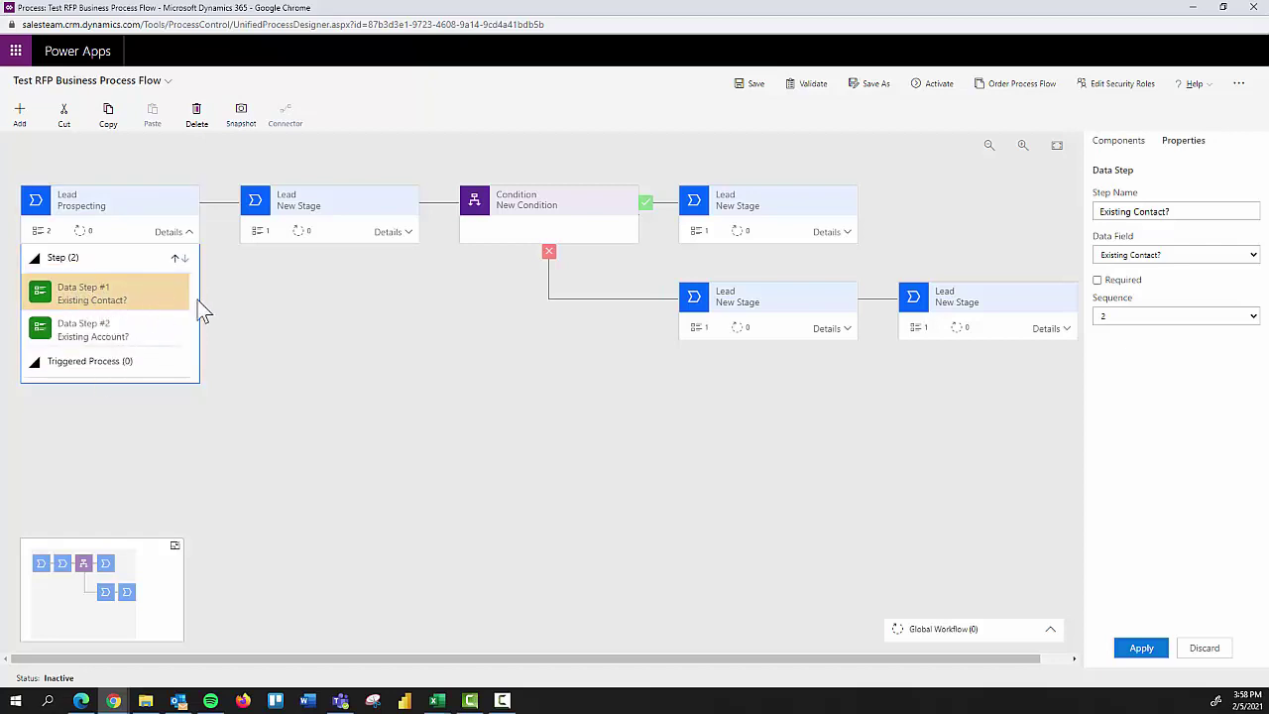
{"action": "left_click", "coordinate": [1140, 647]}
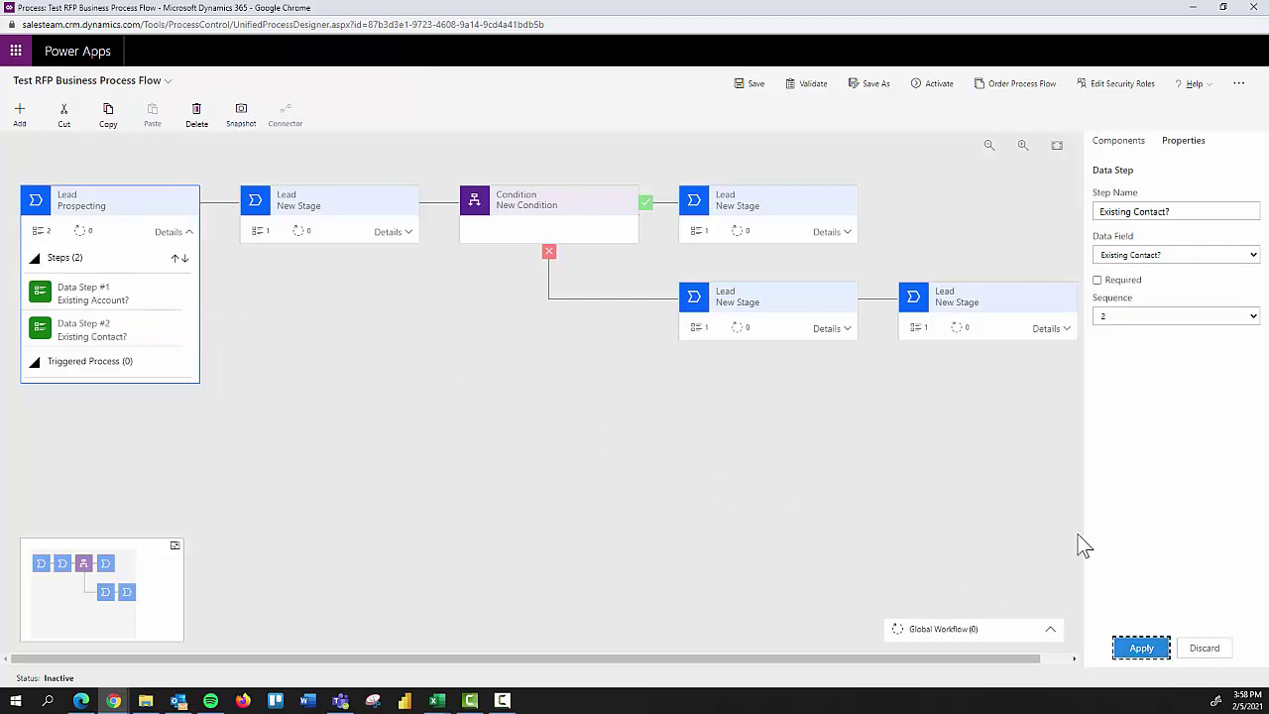
{"action": "left_click", "coordinate": [745, 84]}
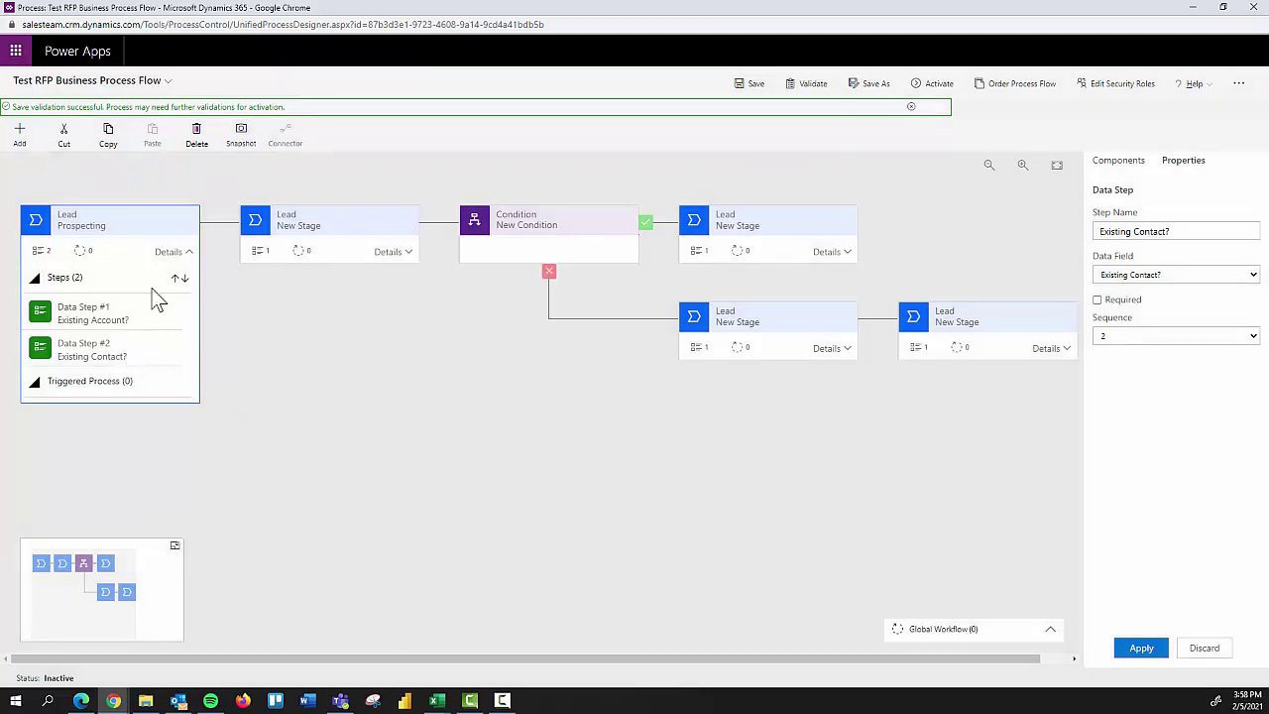
Step: Set the second stage's entity to Opportunity, rename it 'Develop', and apply the change
{"action": "left_click", "coordinate": [340, 216]}
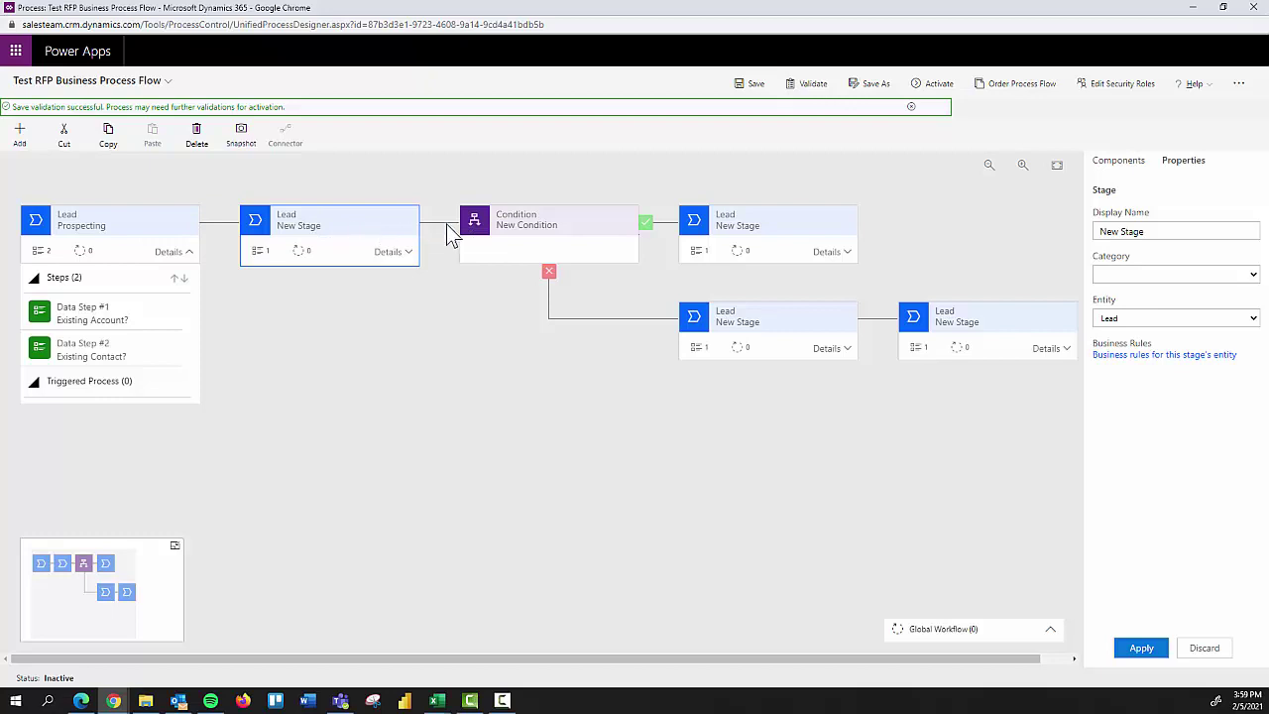
{"action": "left_click", "coordinate": [1161, 317]}
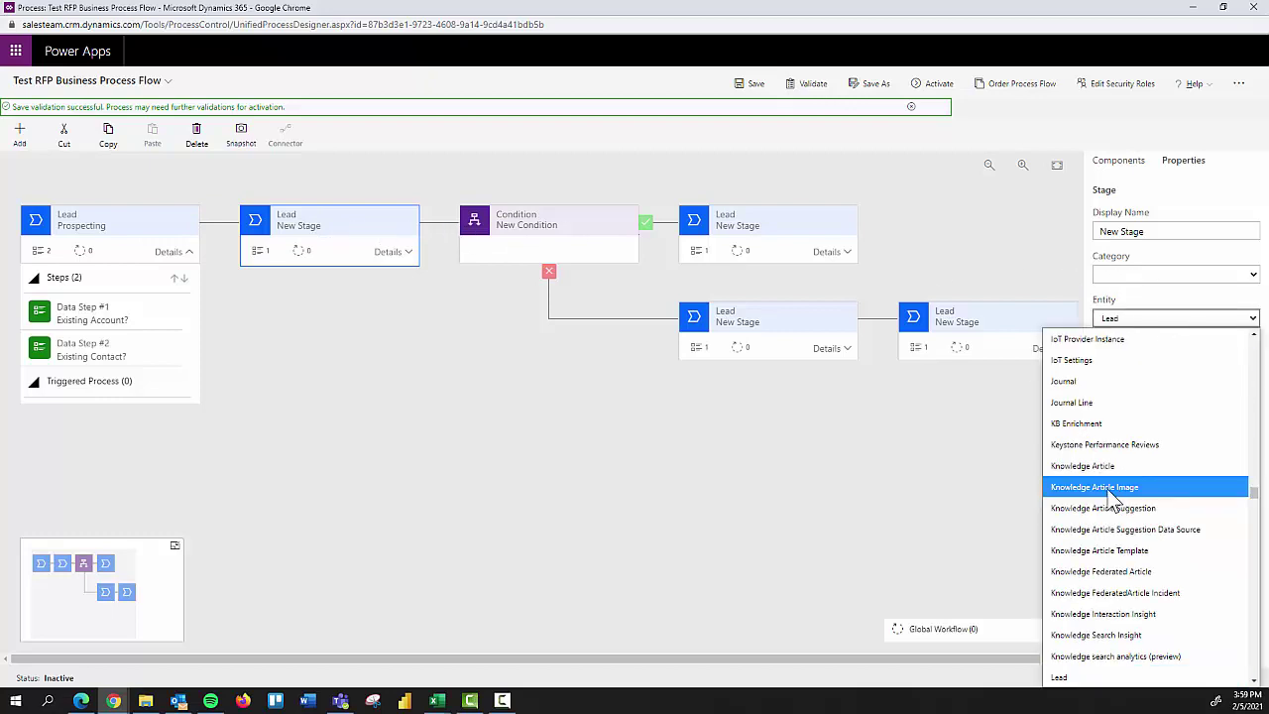
{"action": "key", "text": "o"}
{"action": "scroll", "coordinate": [1100, 536], "scroll_direction": "down", "scroll_amount": 2}
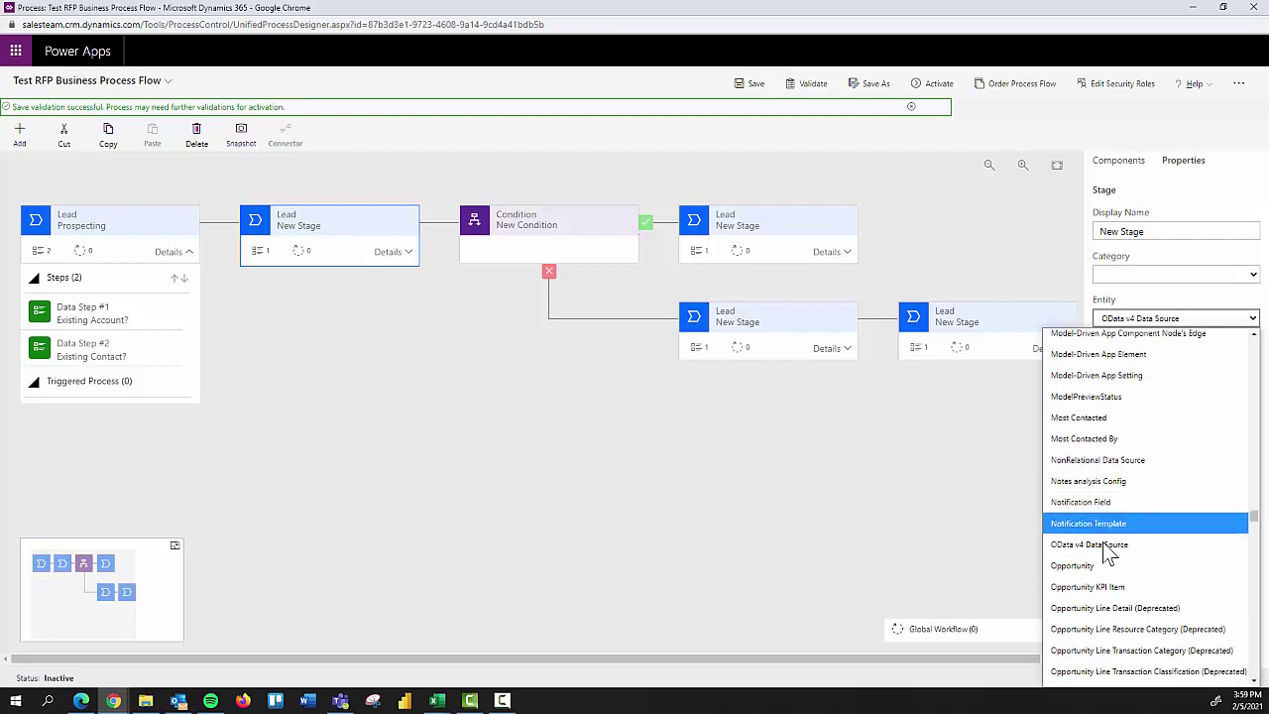
{"action": "left_click", "coordinate": [1096, 563]}
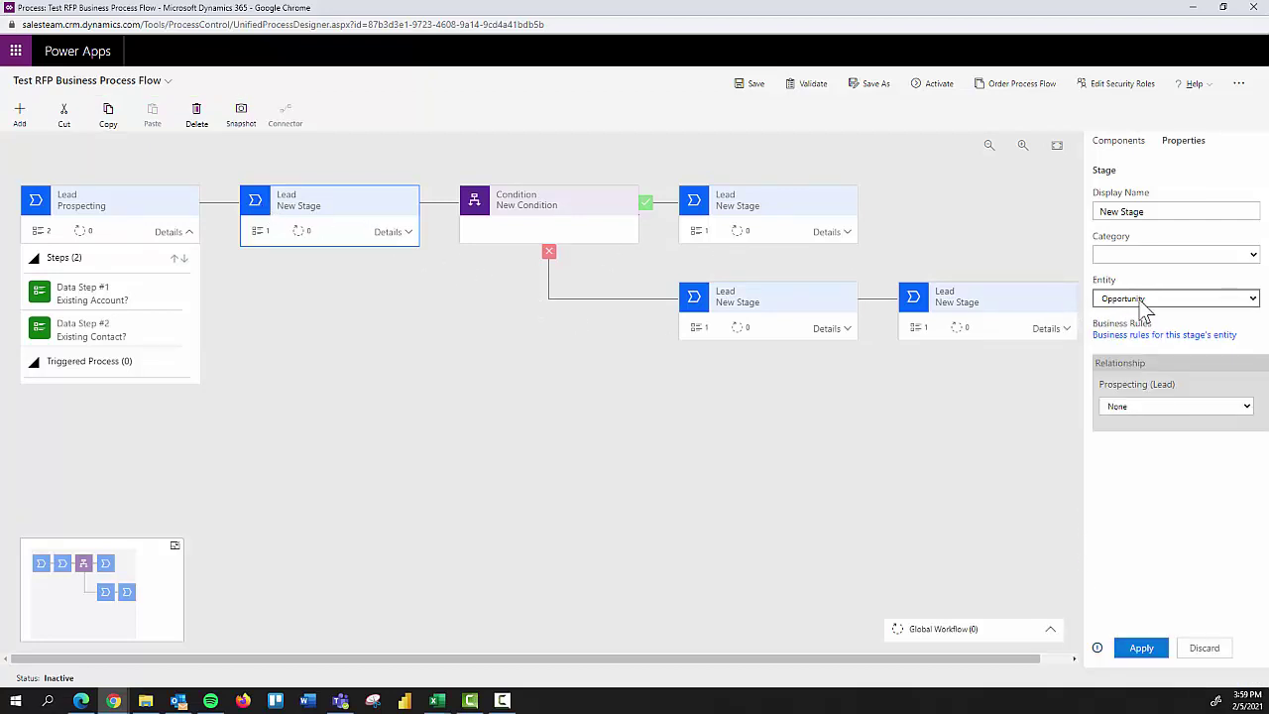
{"action": "triple_click", "coordinate": [1137, 218]}
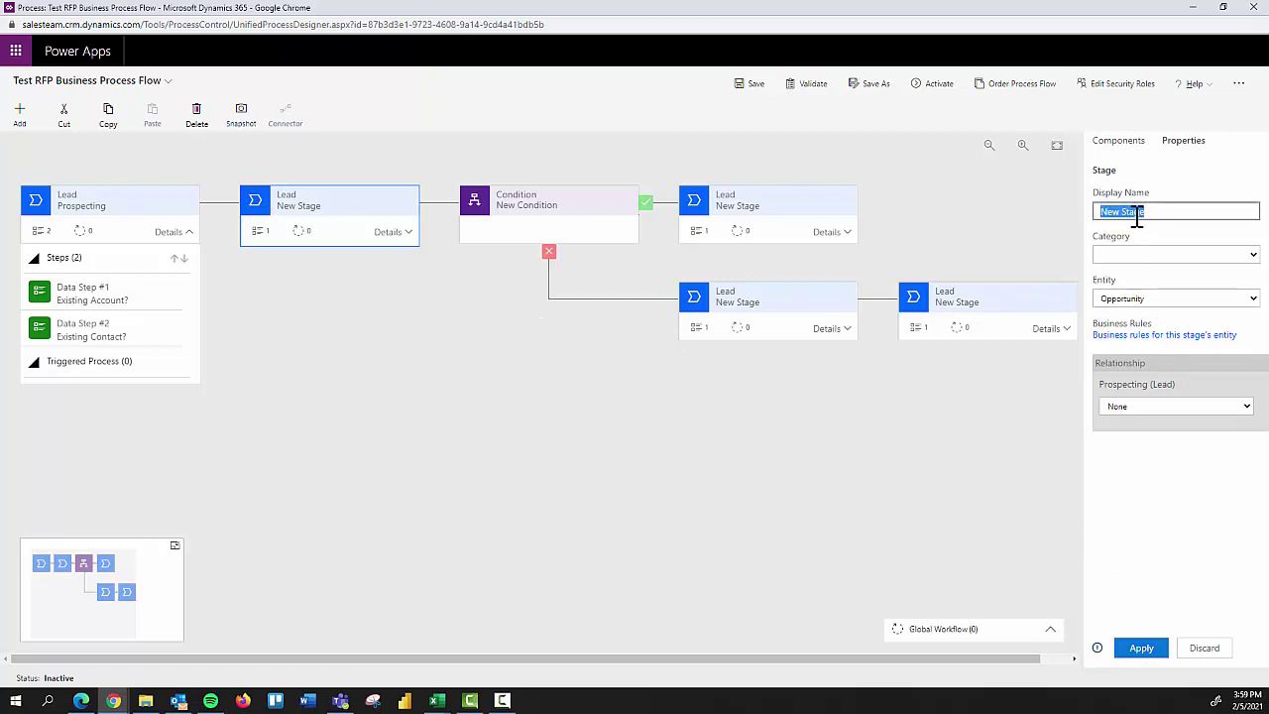
{"action": "type", "text": "Develop"}
{"action": "left_click", "coordinate": [1141, 648]}
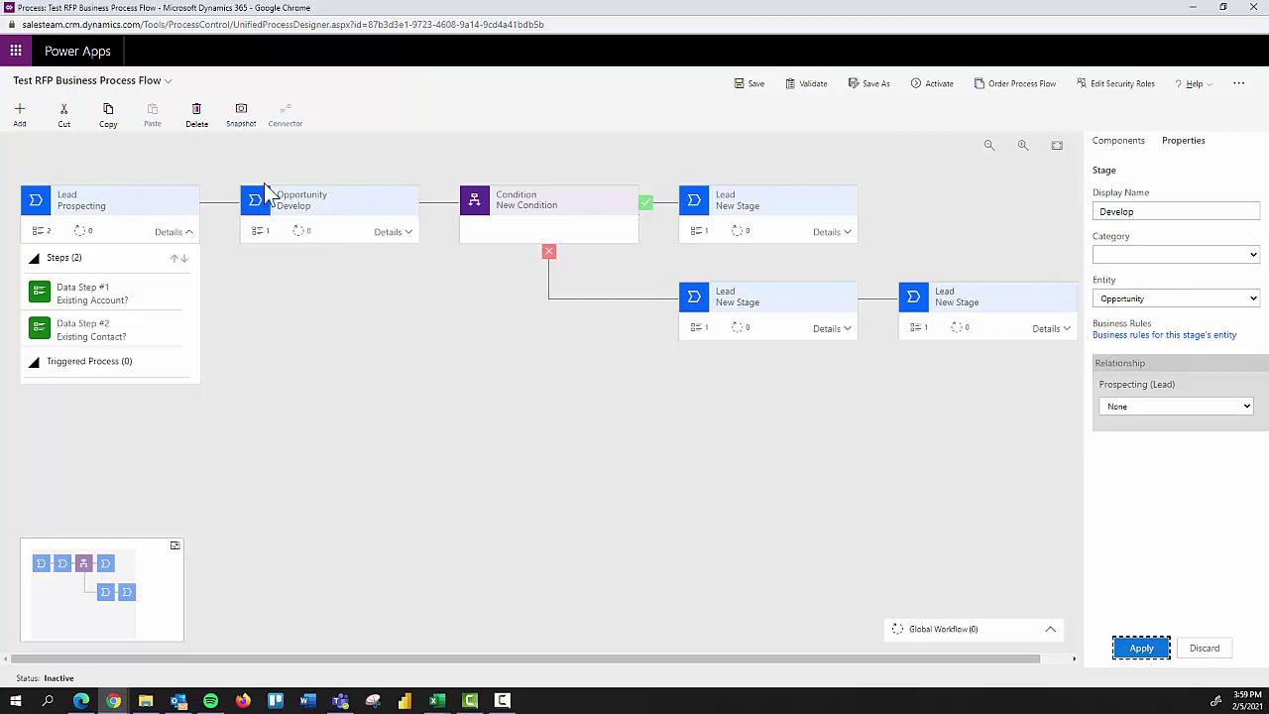
Step: Bind the Develop stage's Data Step #1 to the Requires RFP field
{"action": "left_click", "coordinate": [396, 233]}
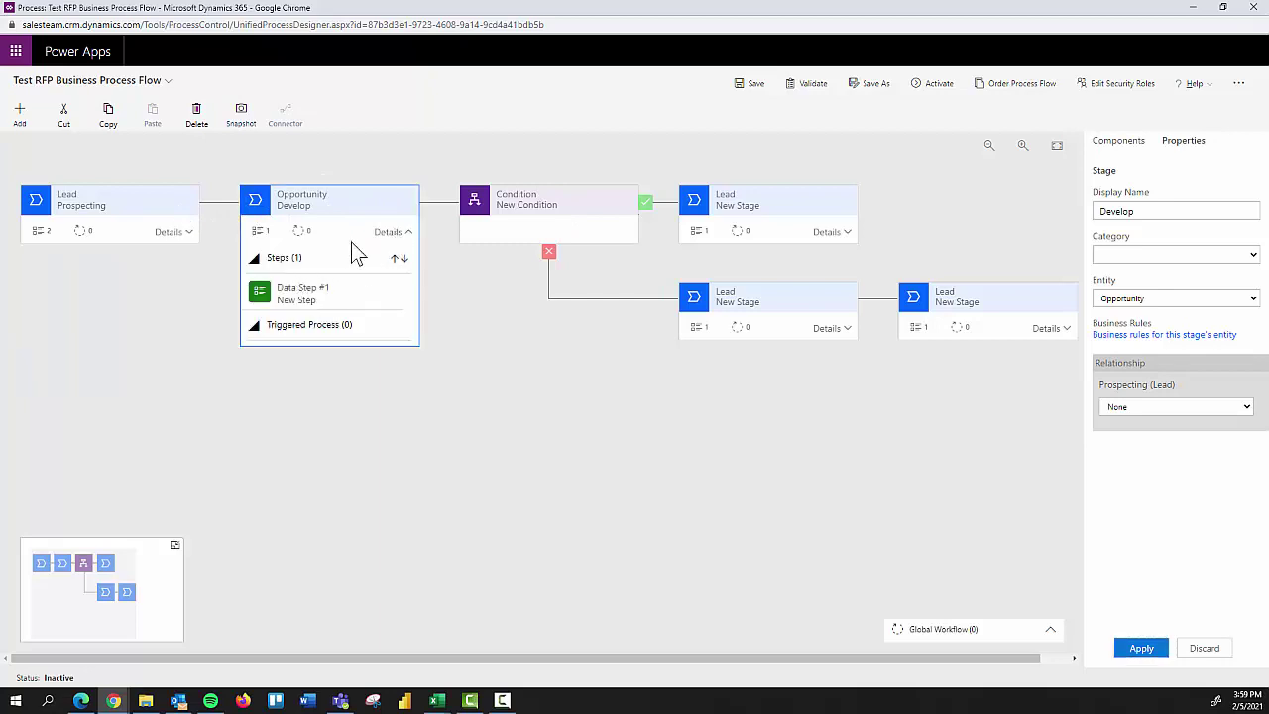
{"action": "left_click", "coordinate": [321, 298]}
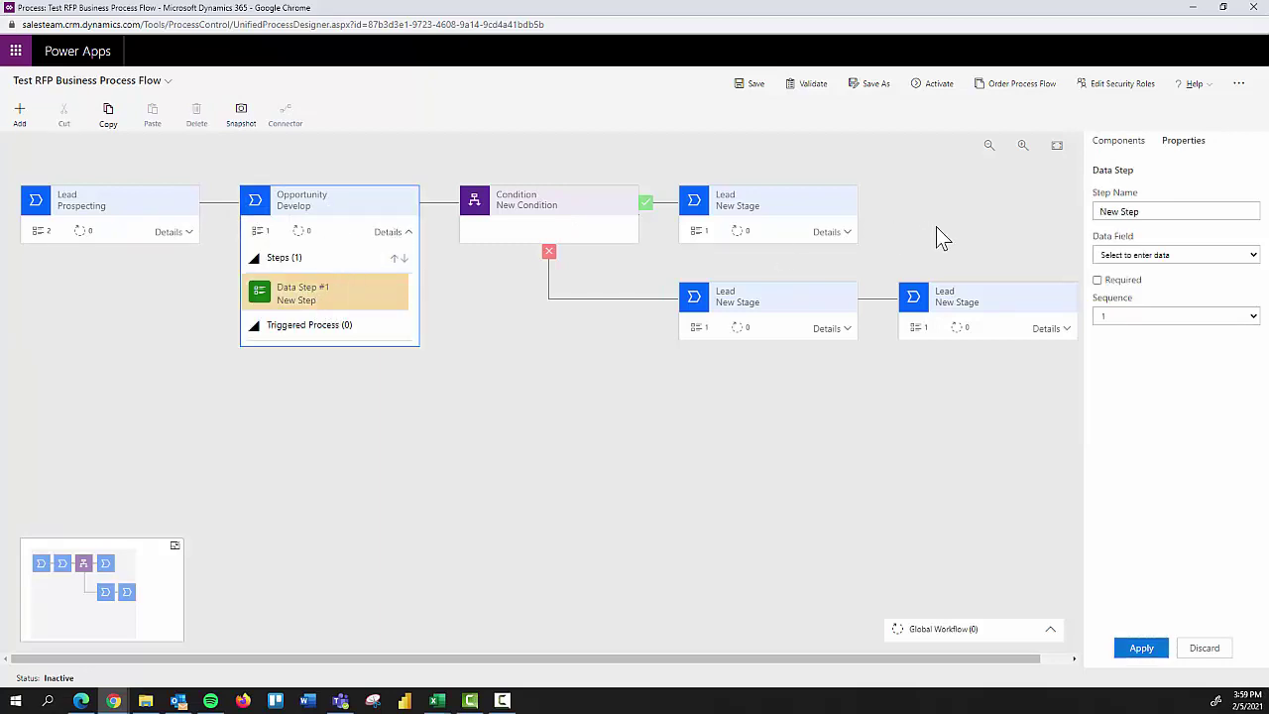
{"action": "left_click", "coordinate": [1187, 258]}
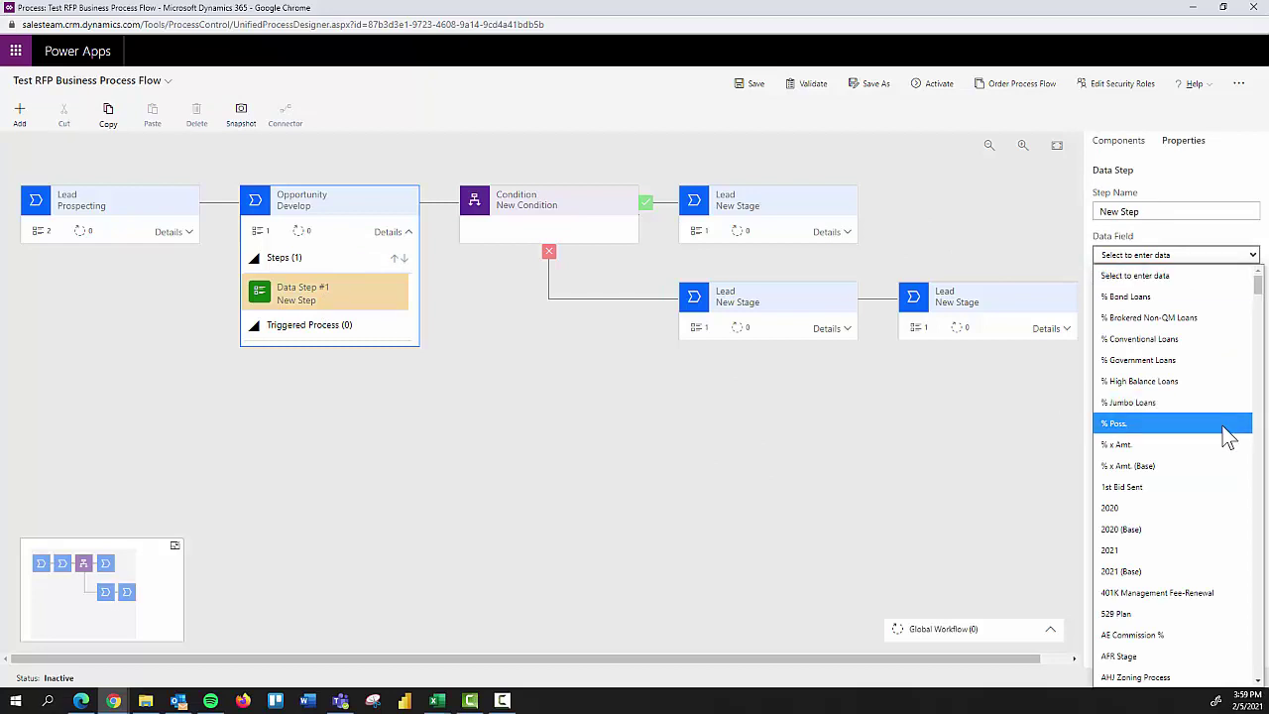
{"action": "type", "text": "rfp"}
{"action": "scroll", "coordinate": [1209, 466], "scroll_direction": "down", "scroll_amount": 4}
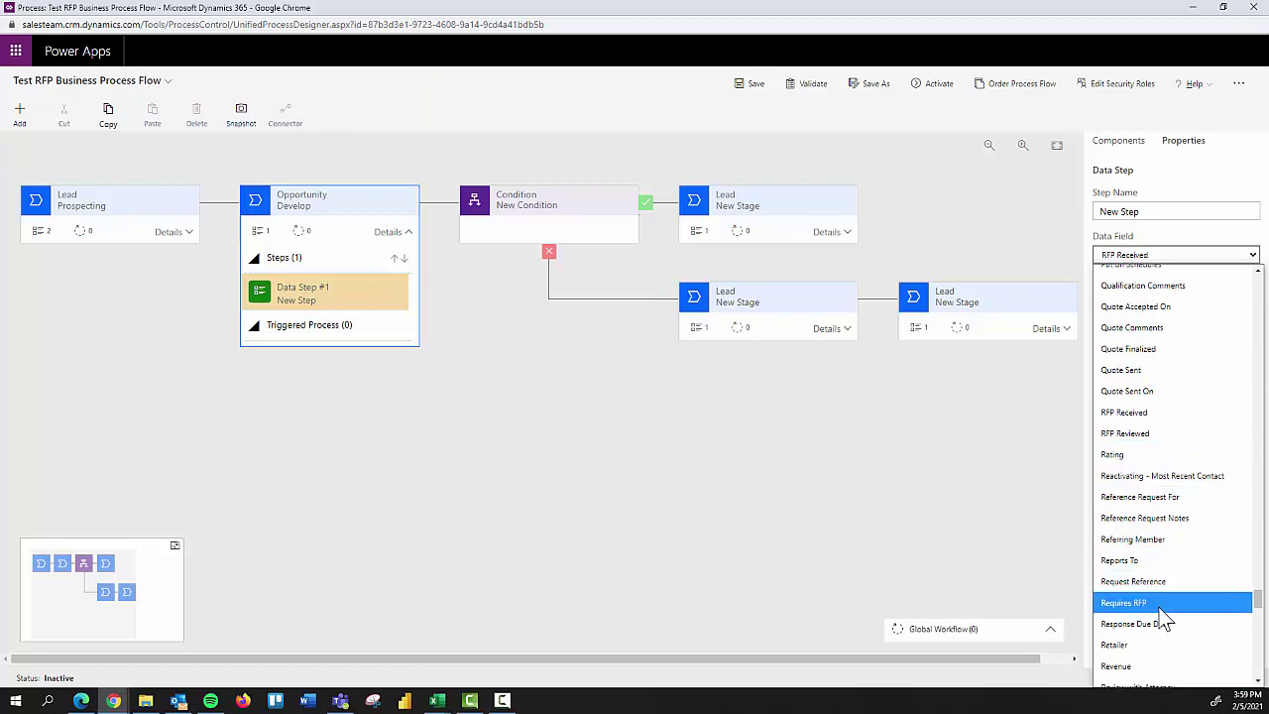
{"action": "left_click", "coordinate": [1165, 615]}
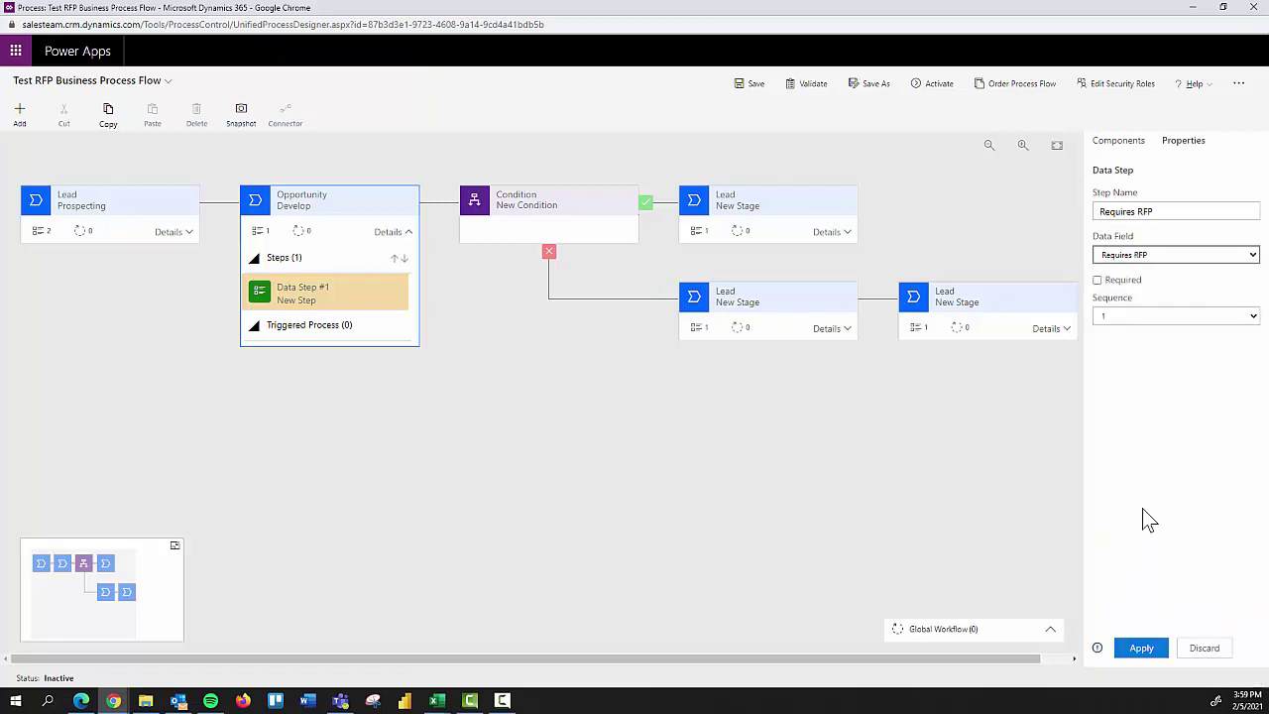
{"action": "left_click", "coordinate": [1140, 648]}
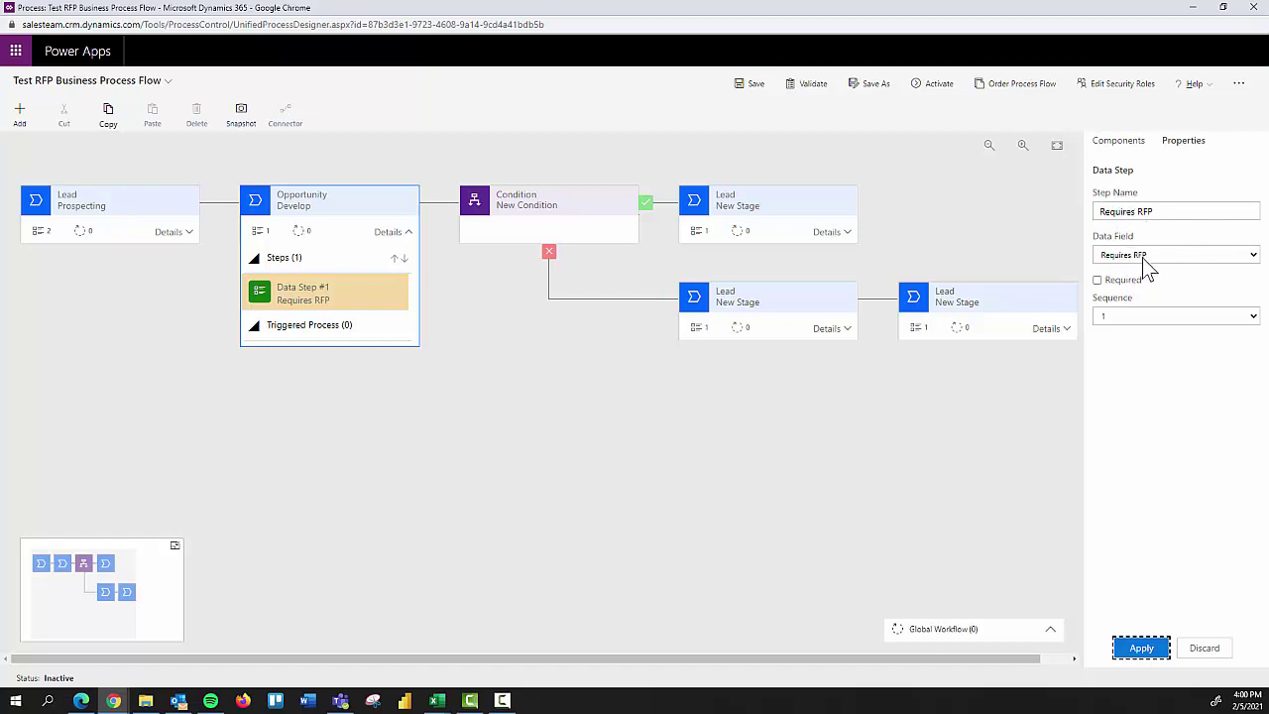
{"action": "left_click", "coordinate": [1149, 210]}
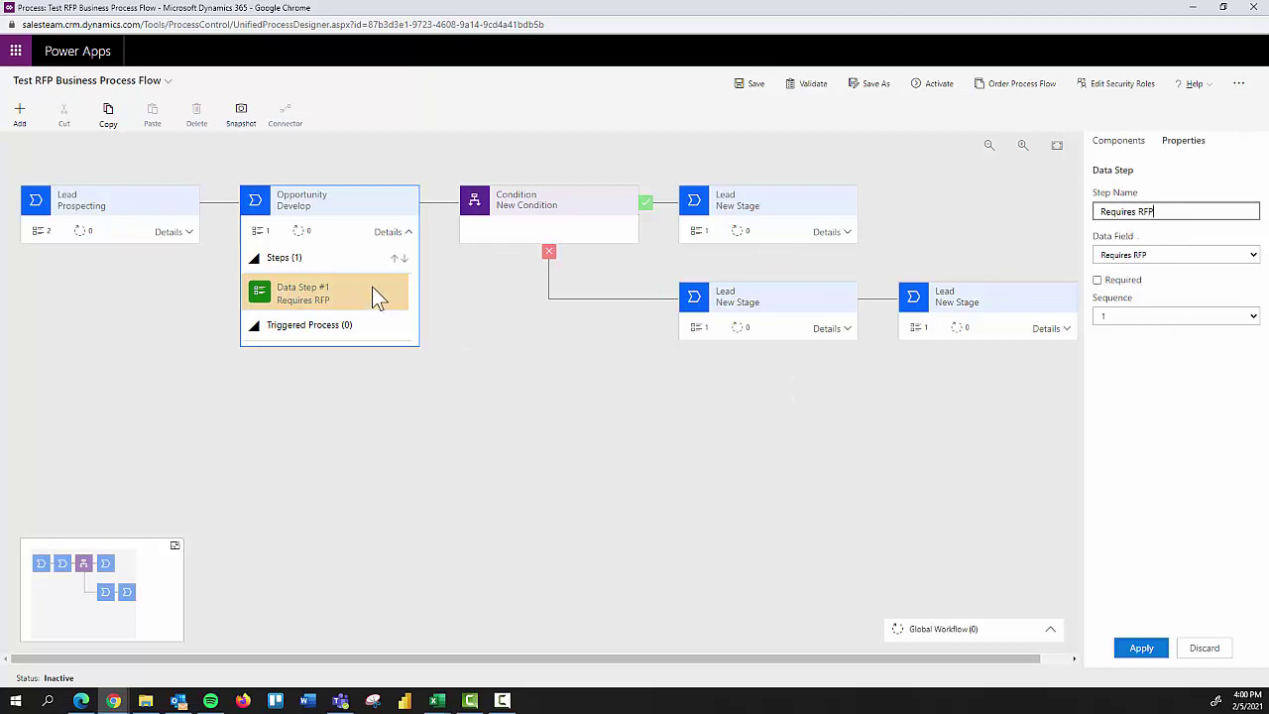
{"action": "left_click", "coordinate": [1120, 140]}
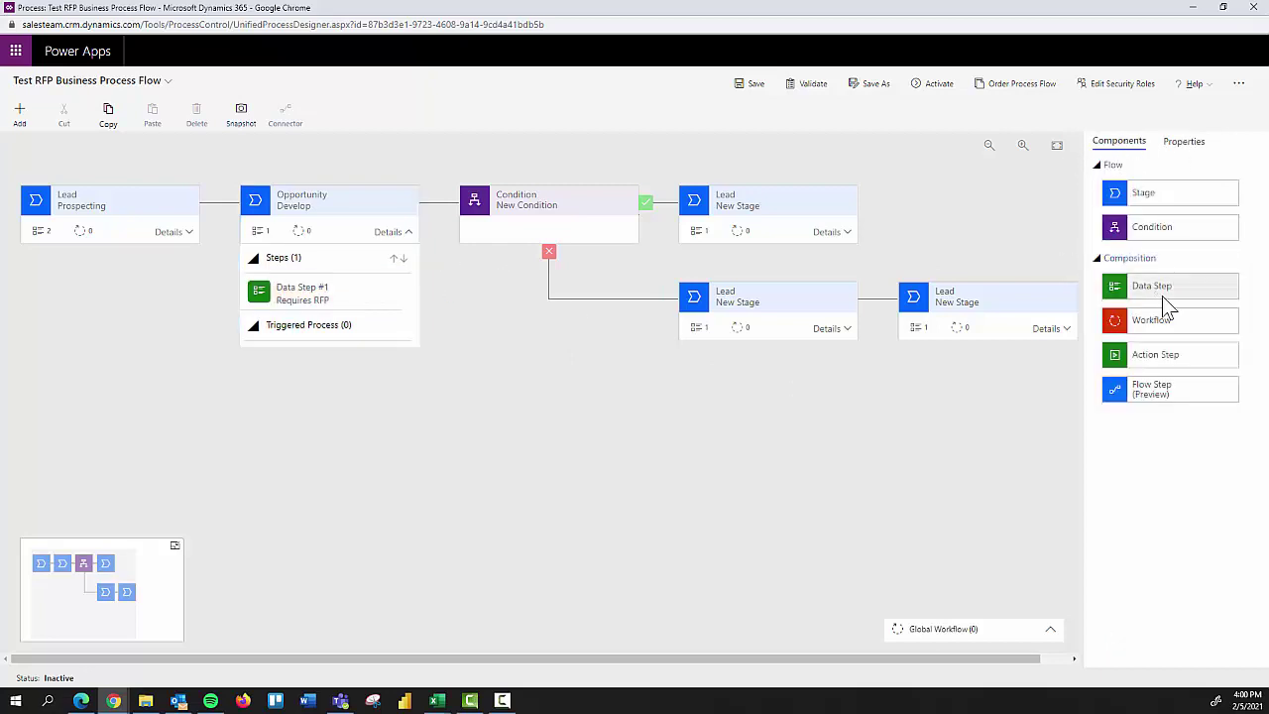
{"action": "left_click", "coordinate": [337, 293]}
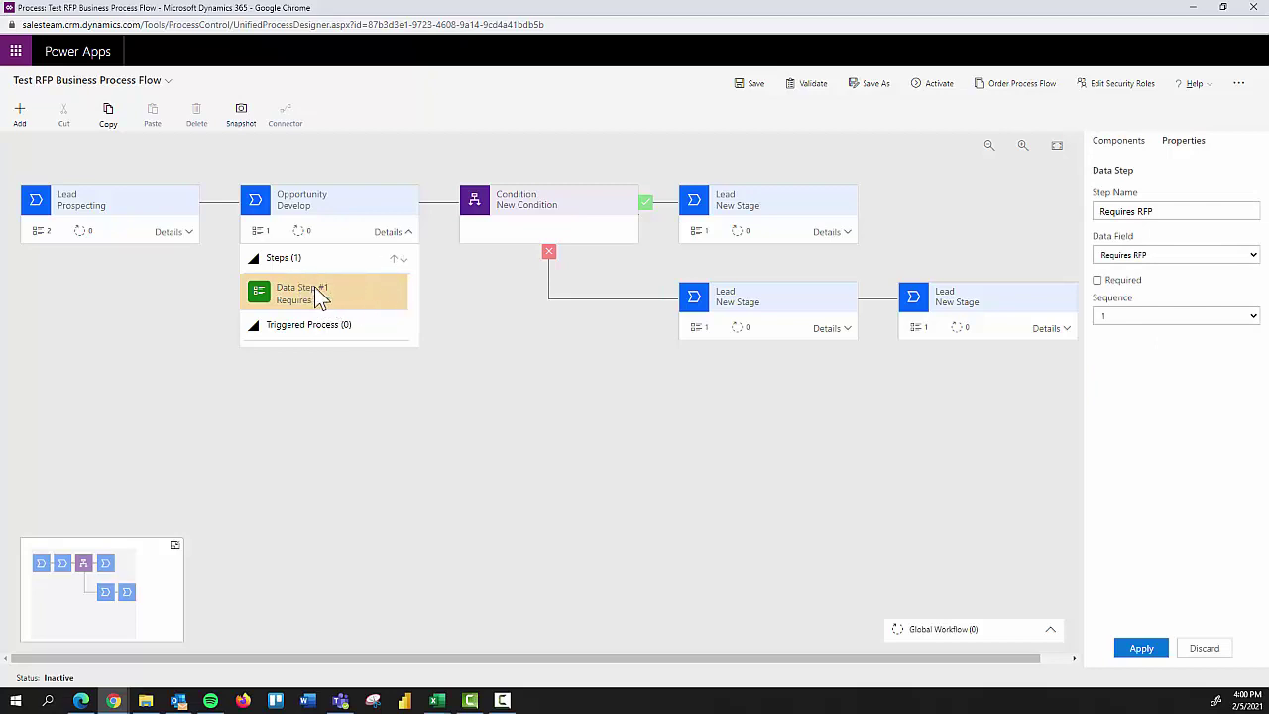
{"action": "left_click", "coordinate": [1097, 281]}
{"action": "left_click", "coordinate": [1097, 281]}
{"action": "left_click", "coordinate": [1145, 650]}
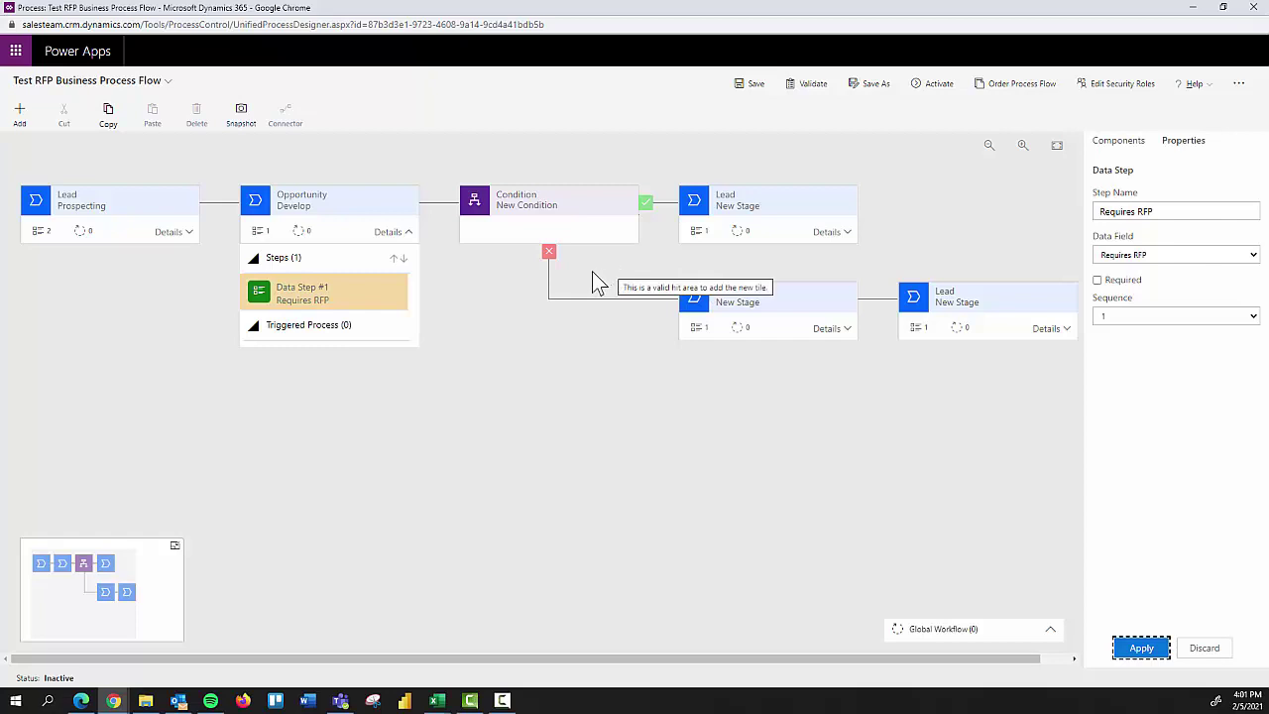
Step: Set the condition's Rule 1 to Requires RFP Equals No
{"action": "left_click", "coordinate": [575, 204]}
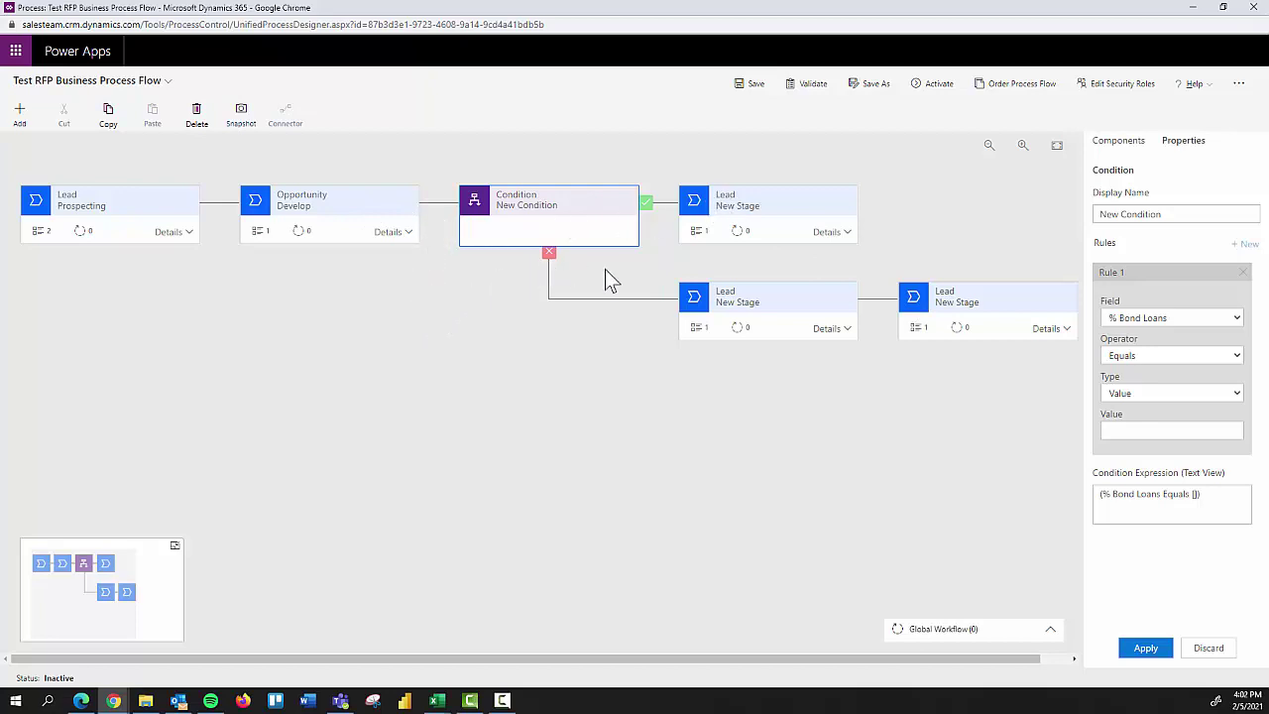
{"action": "left_click", "coordinate": [1235, 318]}
{"action": "key", "text": "r"}
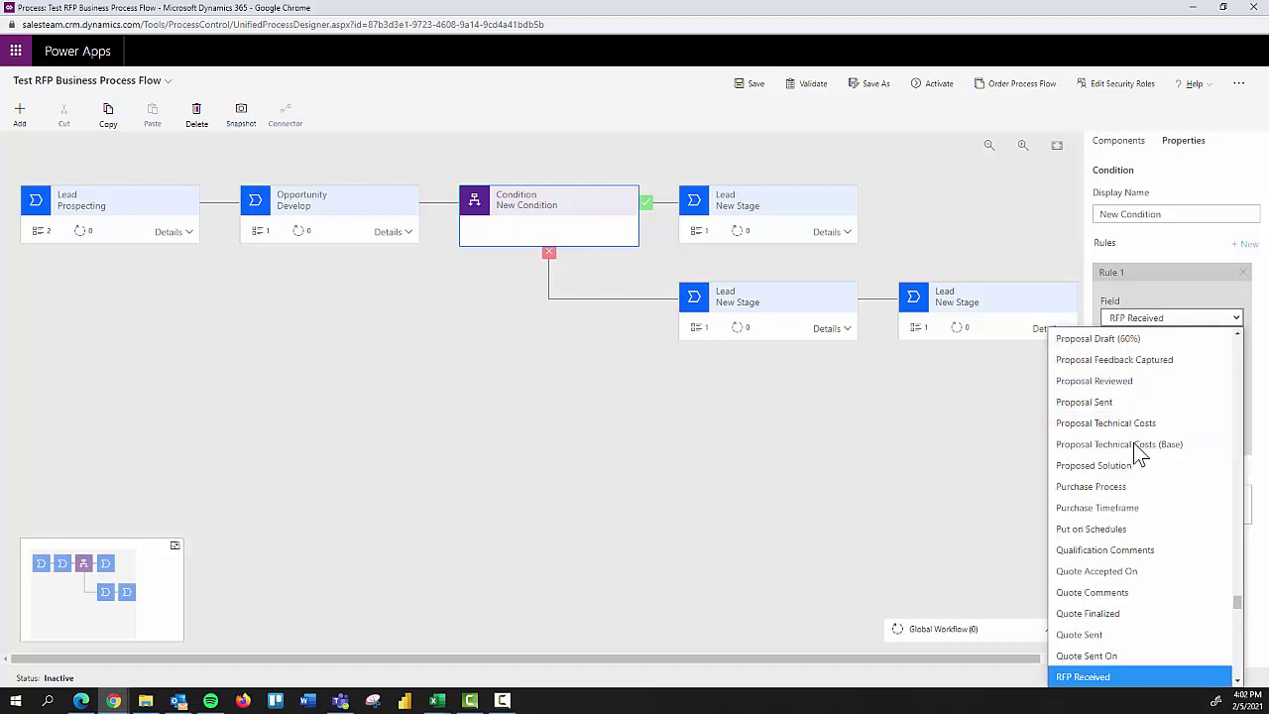
{"action": "scroll", "coordinate": [1139, 515], "scroll_direction": "down", "scroll_amount": 2}
{"action": "scroll", "coordinate": [1129, 620], "scroll_direction": "down", "scroll_amount": 2}
{"action": "left_click", "coordinate": [1120, 605]}
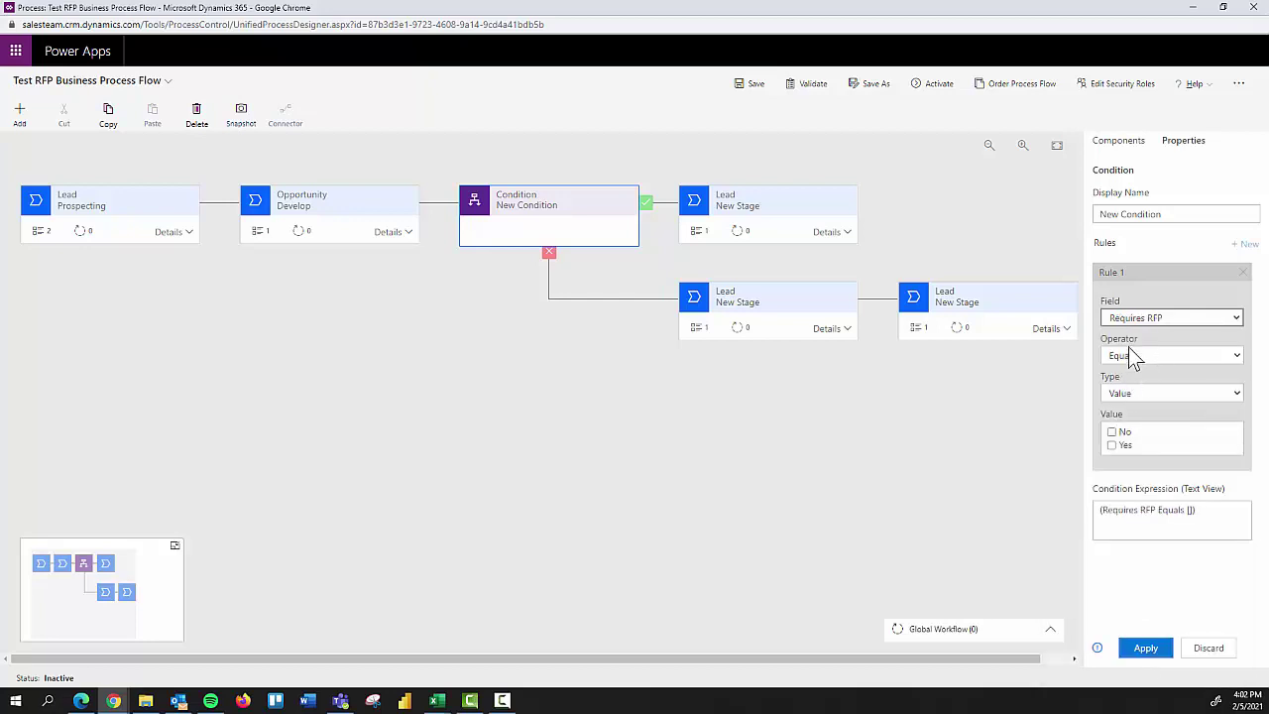
{"action": "left_click", "coordinate": [1111, 433]}
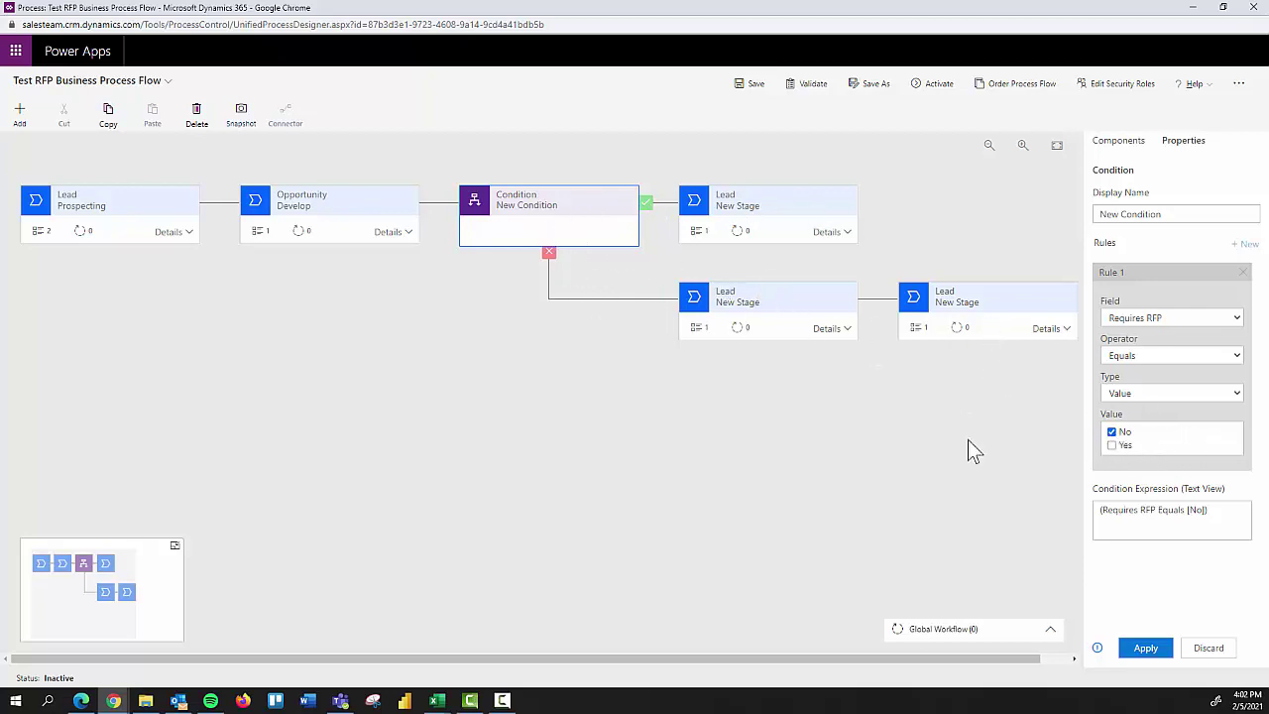
{"action": "left_click", "coordinate": [1144, 647]}
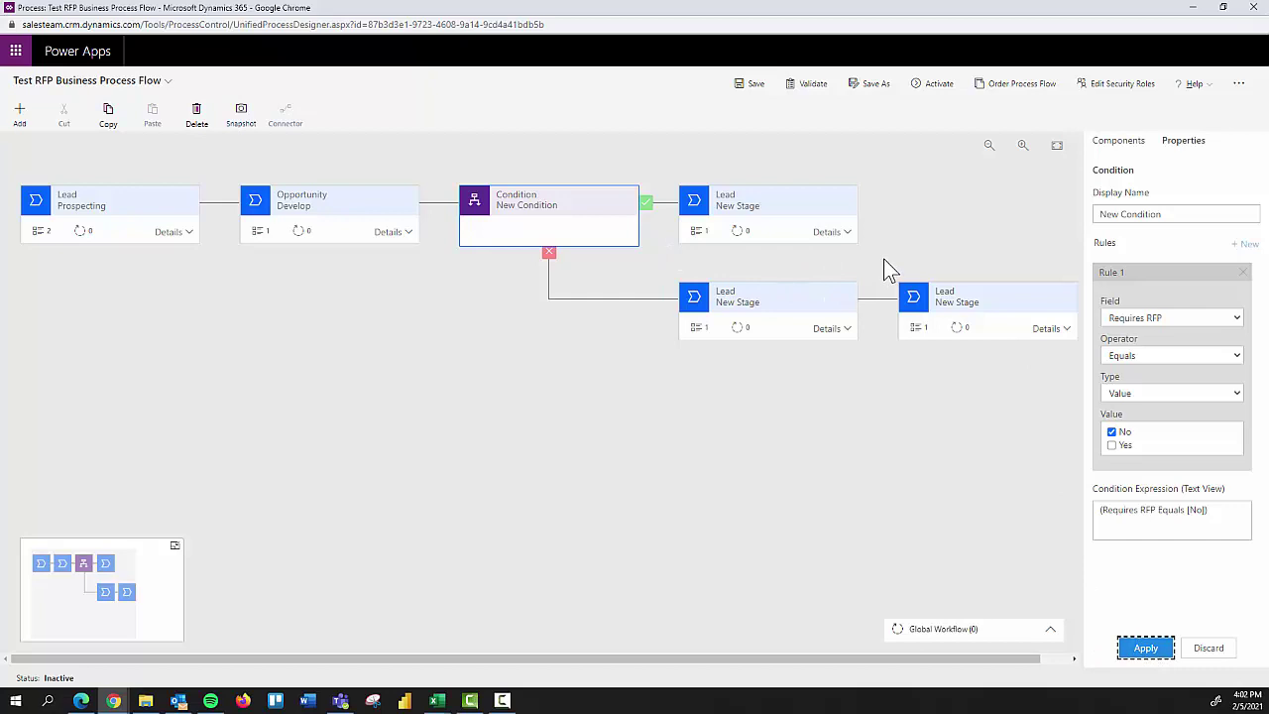
Step: Change the stage after the condition to the Opportunity entity and rename it 'Close'
{"action": "left_click", "coordinate": [808, 208]}
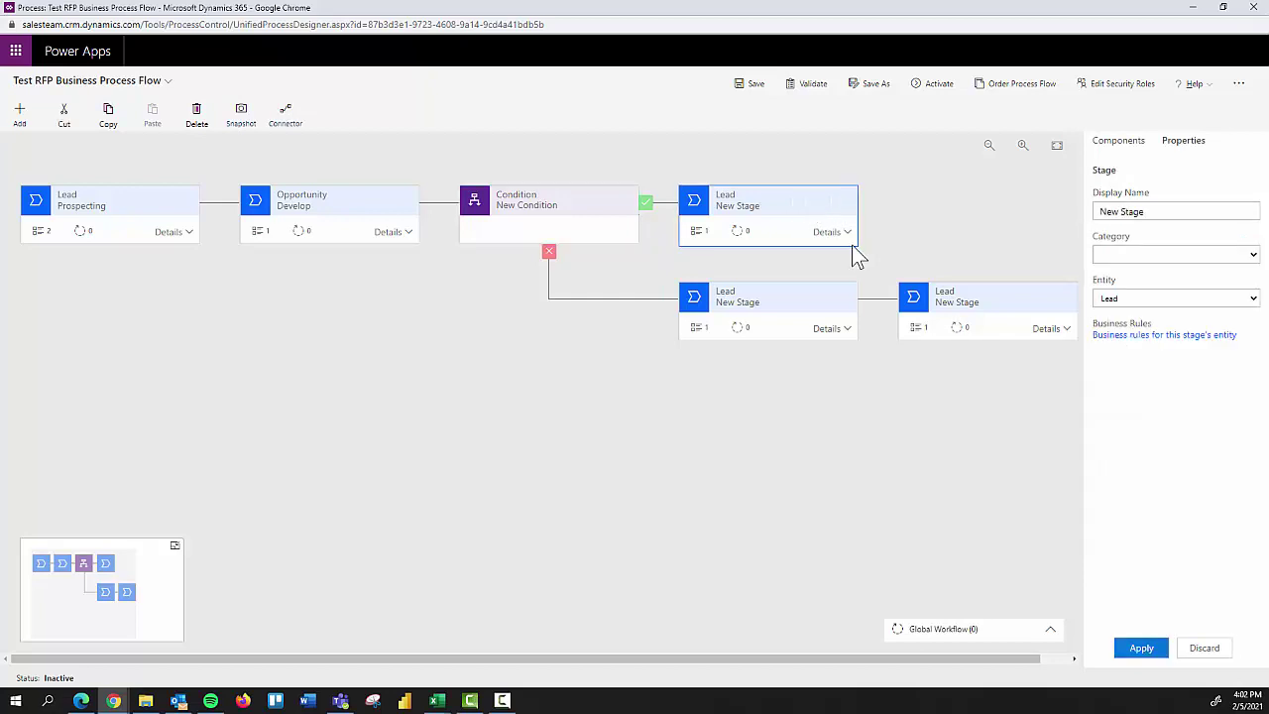
{"action": "left_click", "coordinate": [1241, 298]}
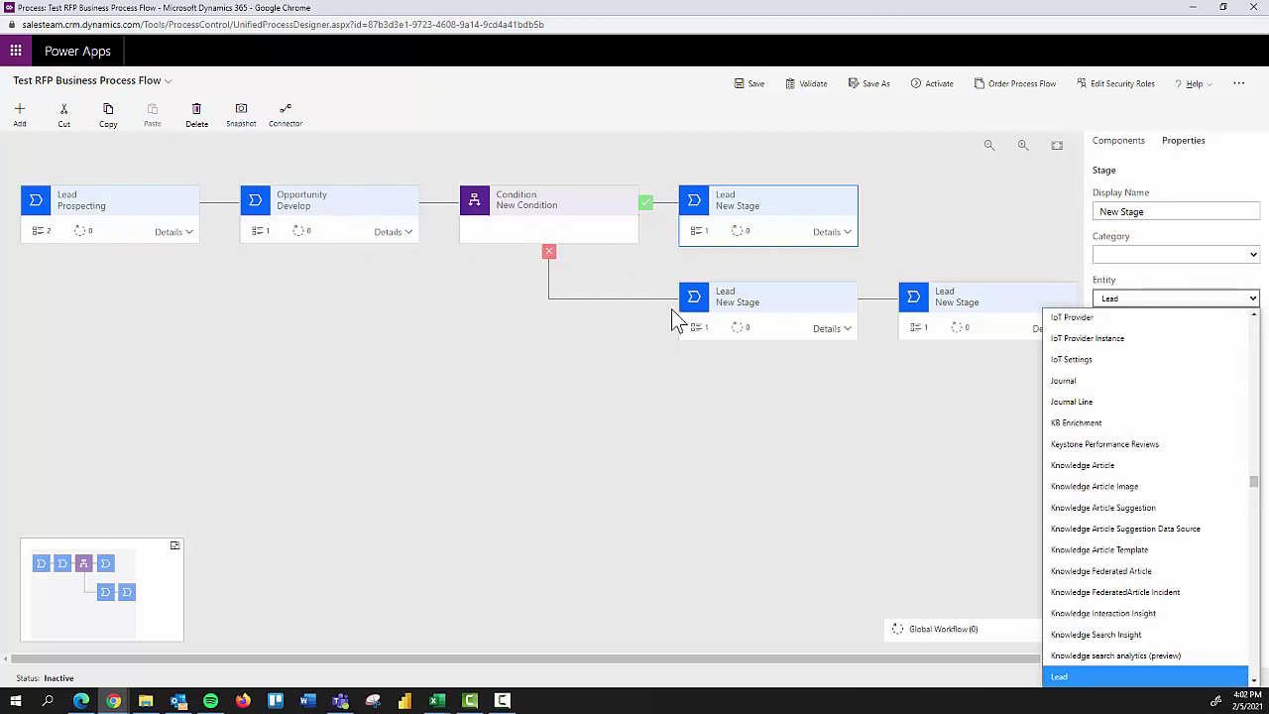
{"action": "key", "text": "o"}
{"action": "scroll", "coordinate": [1119, 584], "scroll_direction": "down", "scroll_amount": 1}
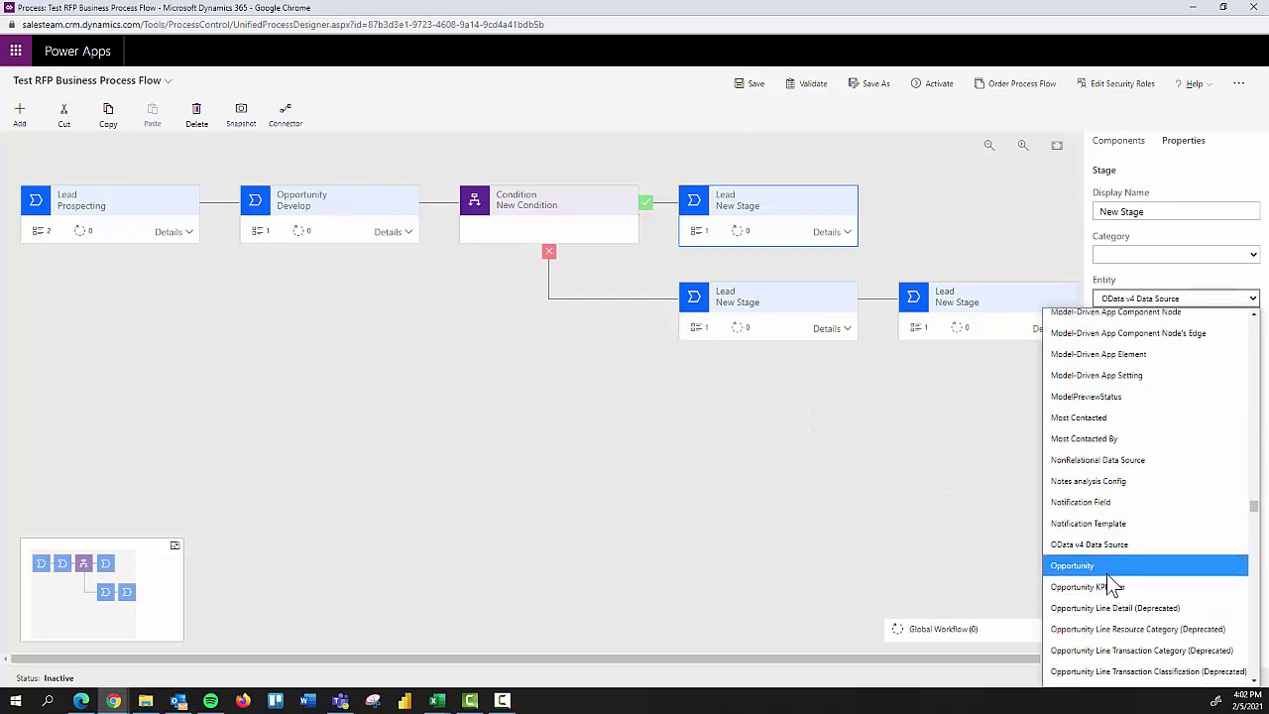
{"action": "left_click", "coordinate": [1106, 567]}
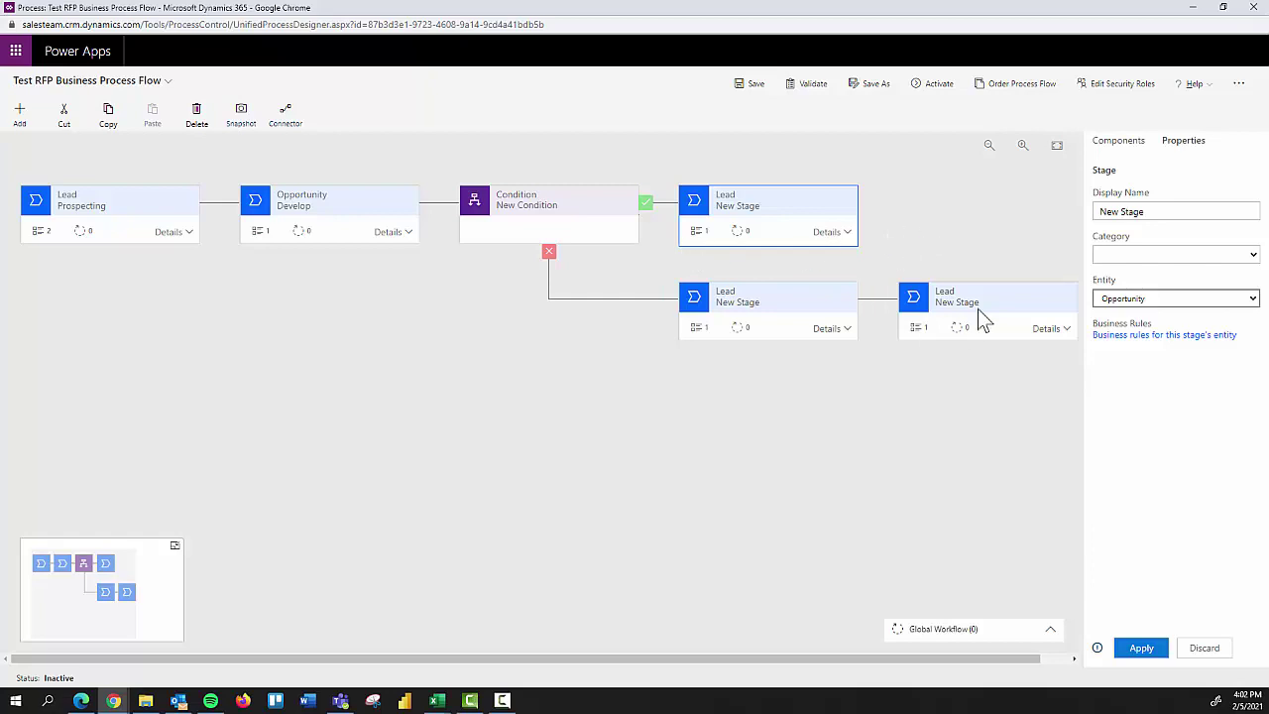
{"action": "triple_click", "coordinate": [1140, 211]}
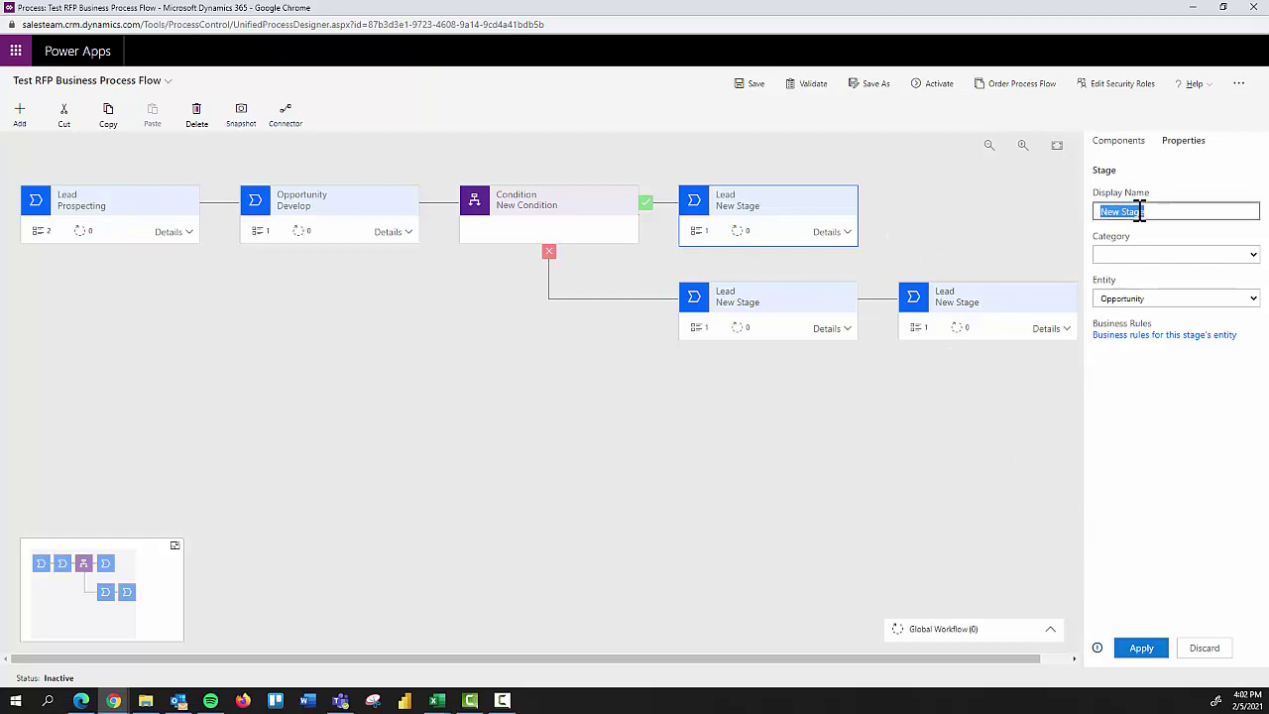
{"action": "type", "text": "Close"}
{"action": "left_click", "coordinate": [1141, 647]}
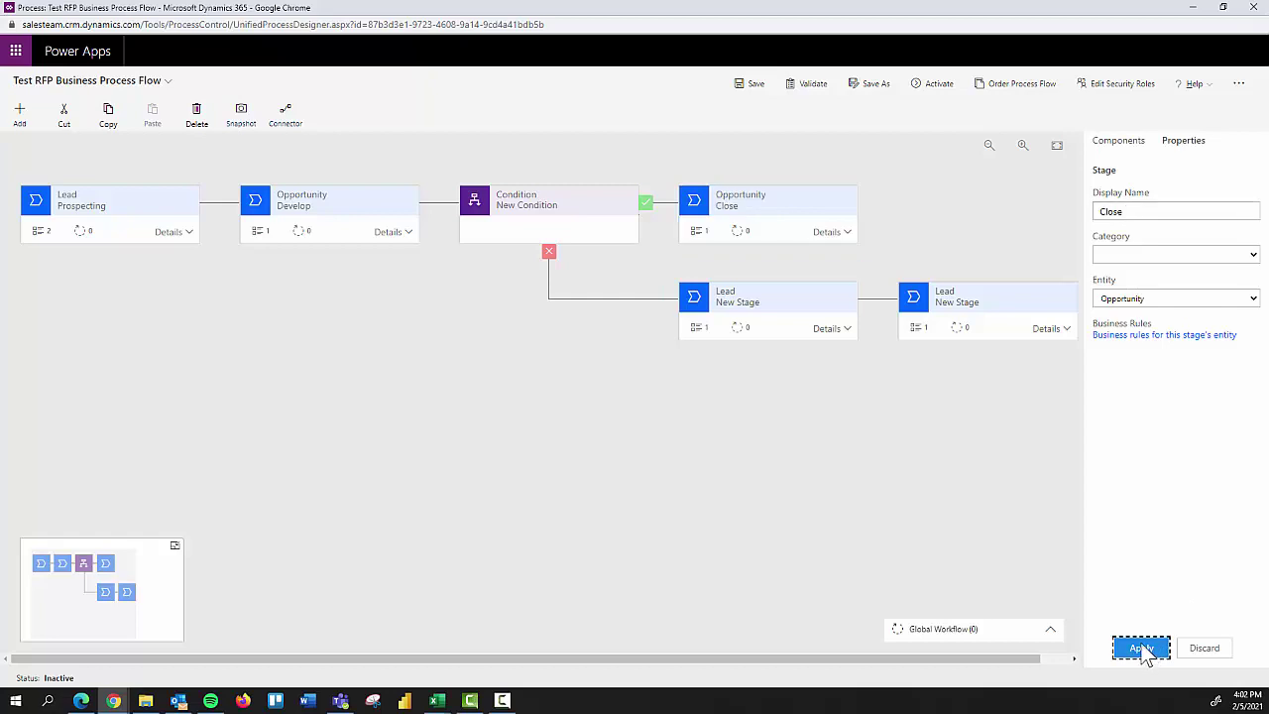
Step: Bind the Close stage's Data Step #1 to the Send Thank You Note field
{"action": "left_click", "coordinate": [845, 232]}
{"action": "left_click", "coordinate": [751, 286]}
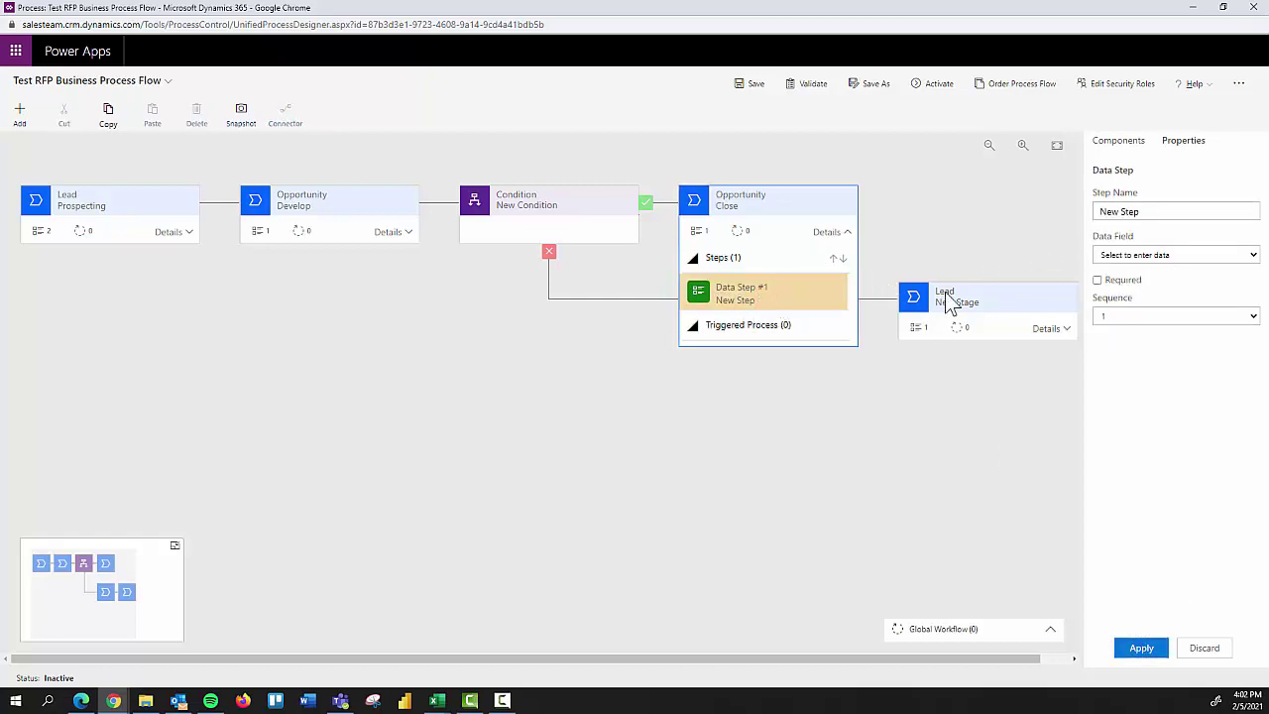
{"action": "left_click", "coordinate": [1173, 256]}
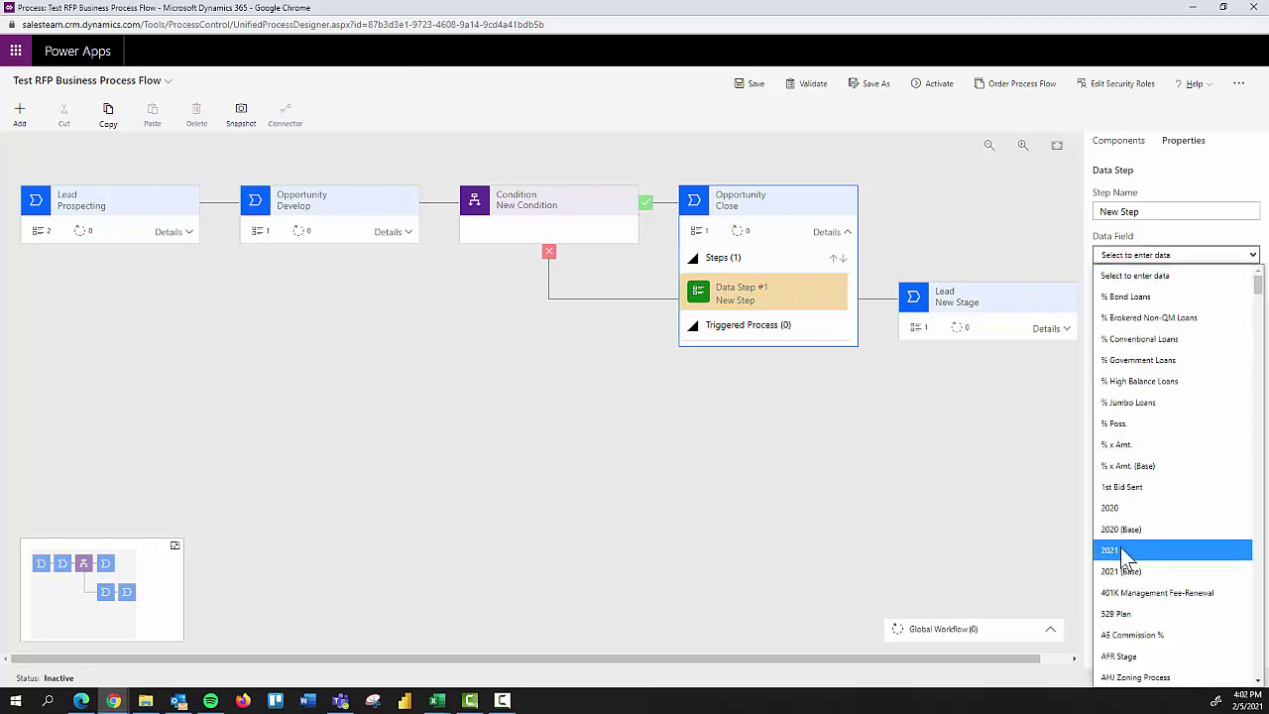
{"action": "scroll", "coordinate": [1125, 560], "scroll_direction": "down", "scroll_amount": 20}
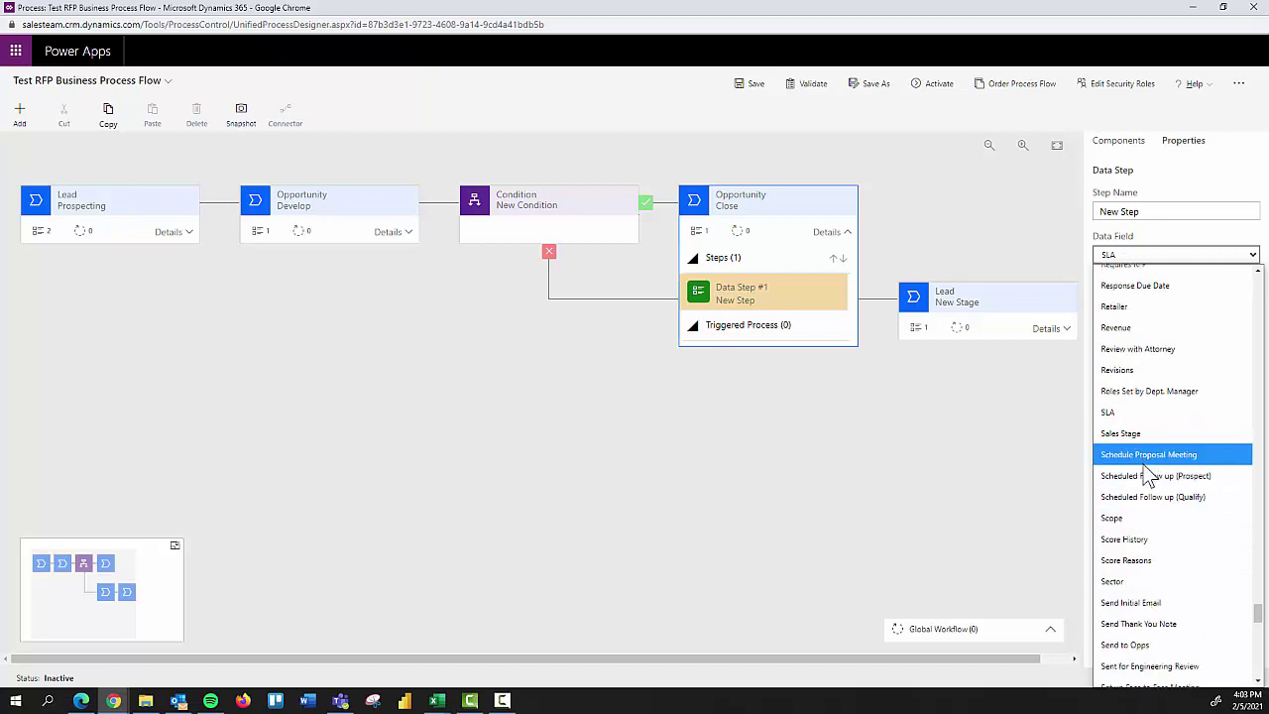
{"action": "scroll", "coordinate": [1161, 555], "scroll_direction": "down", "scroll_amount": 2}
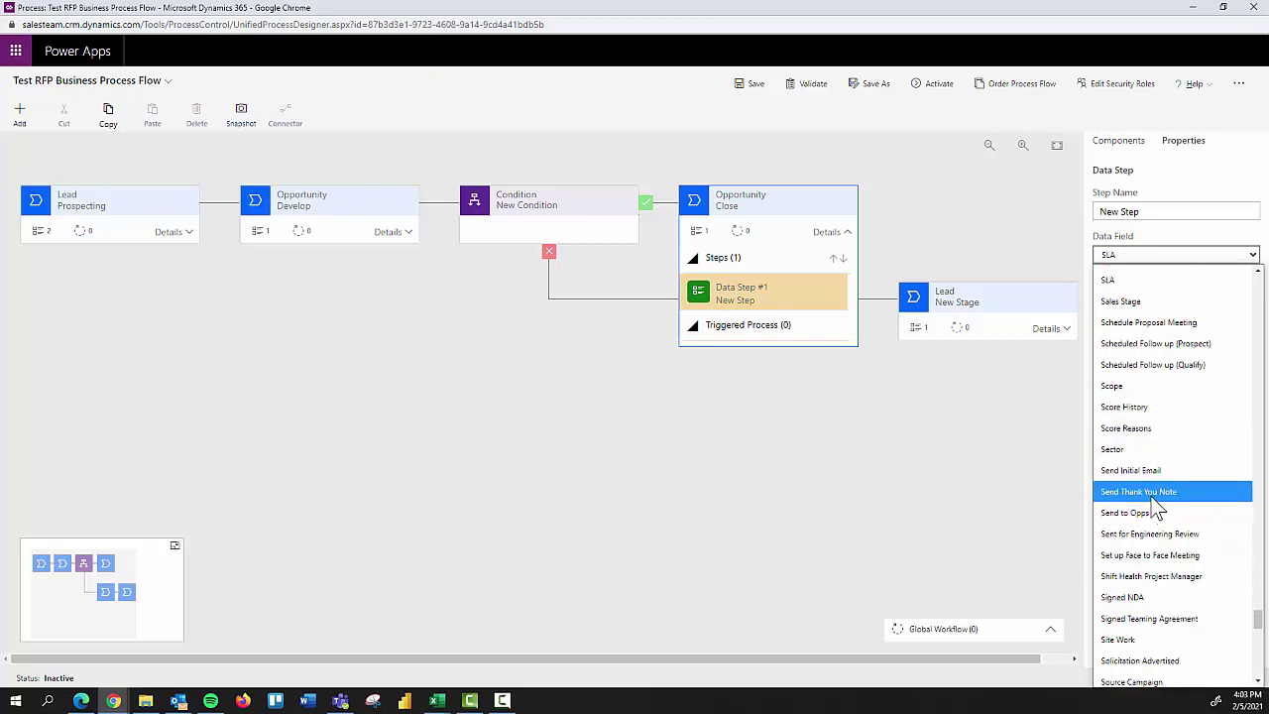
{"action": "left_click", "coordinate": [1154, 495]}
{"action": "left_click", "coordinate": [1148, 647]}
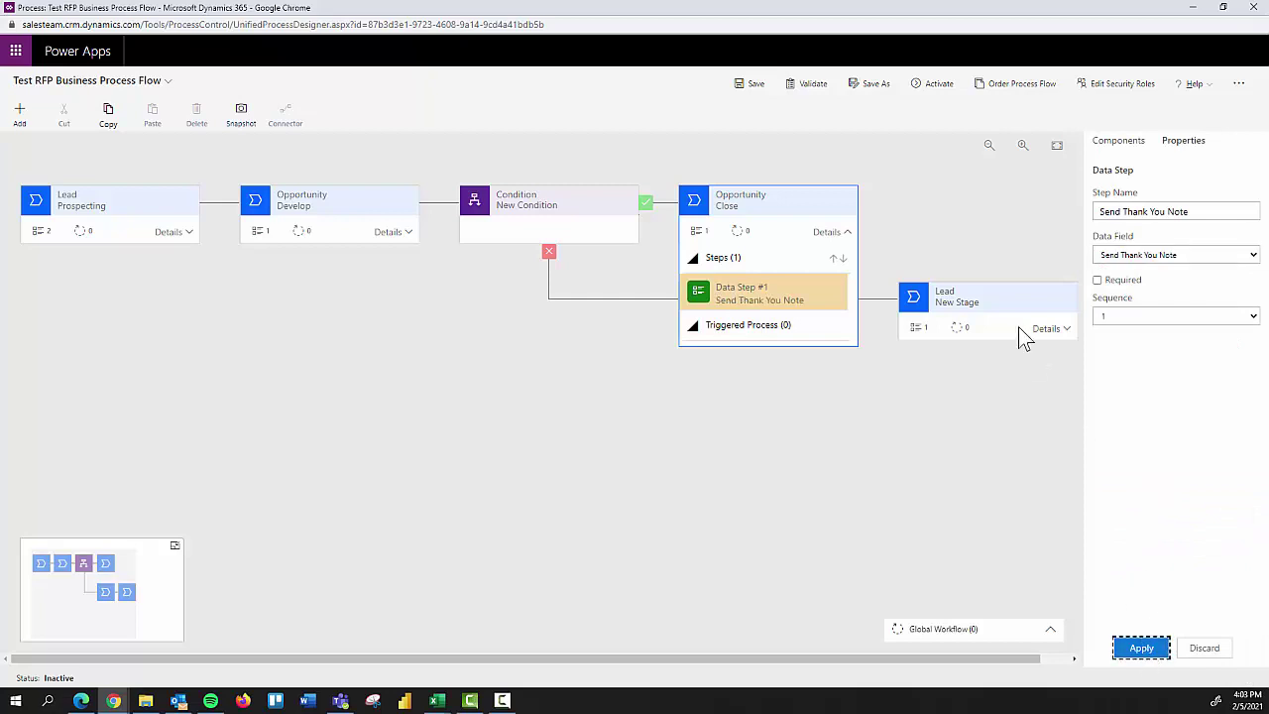
Step: Save the flow, then make the lower Lead stage an Opportunity stage named 'RFP'
{"action": "left_click", "coordinate": [842, 234]}
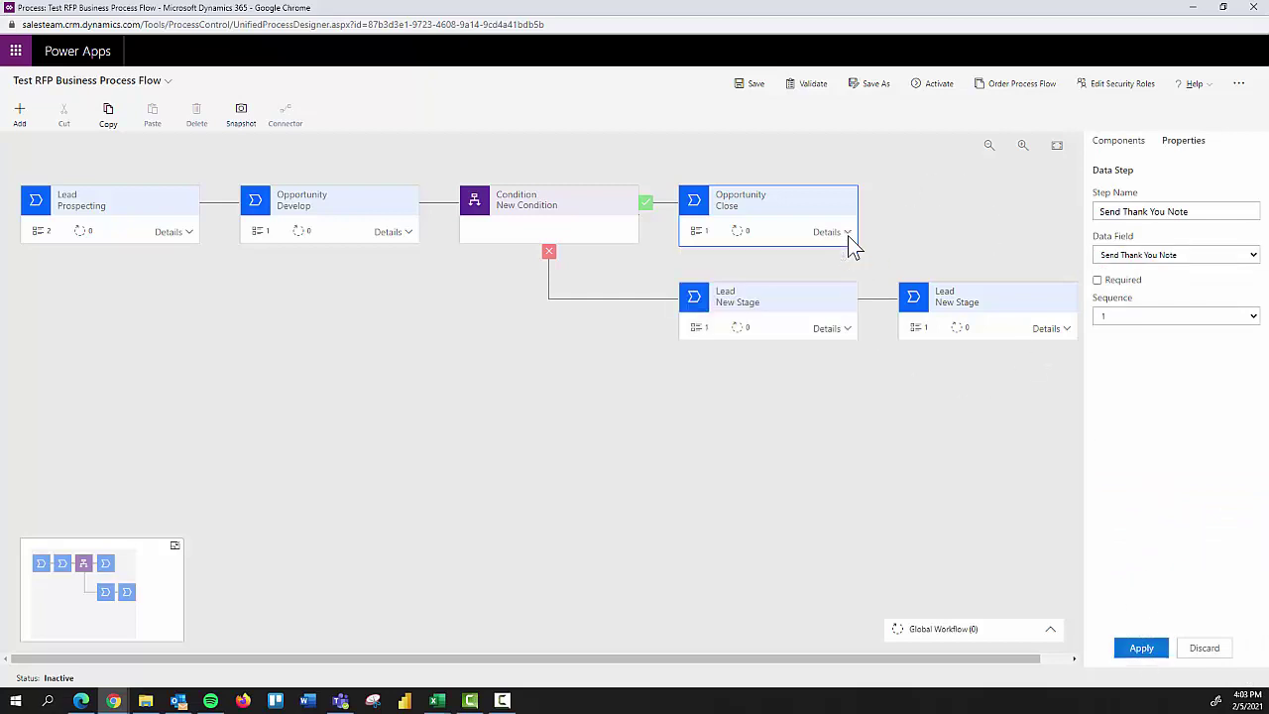
{"action": "left_click", "coordinate": [754, 87]}
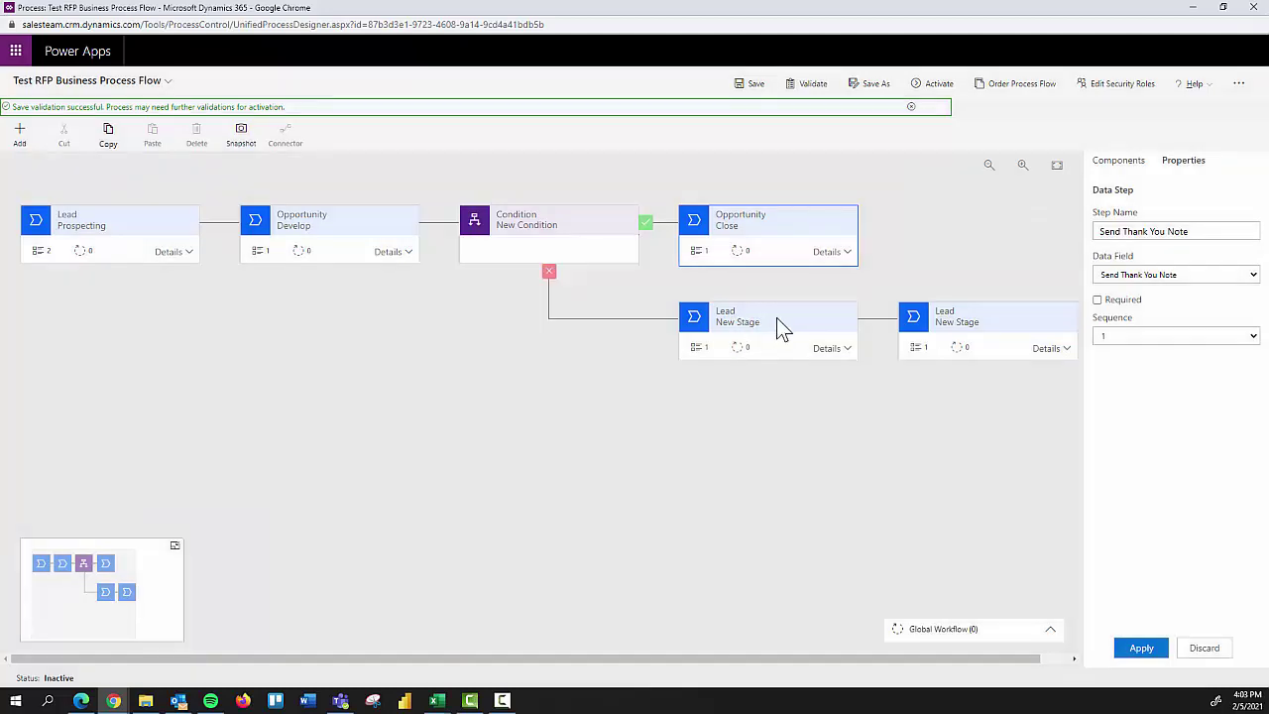
{"action": "left_click", "coordinate": [784, 322]}
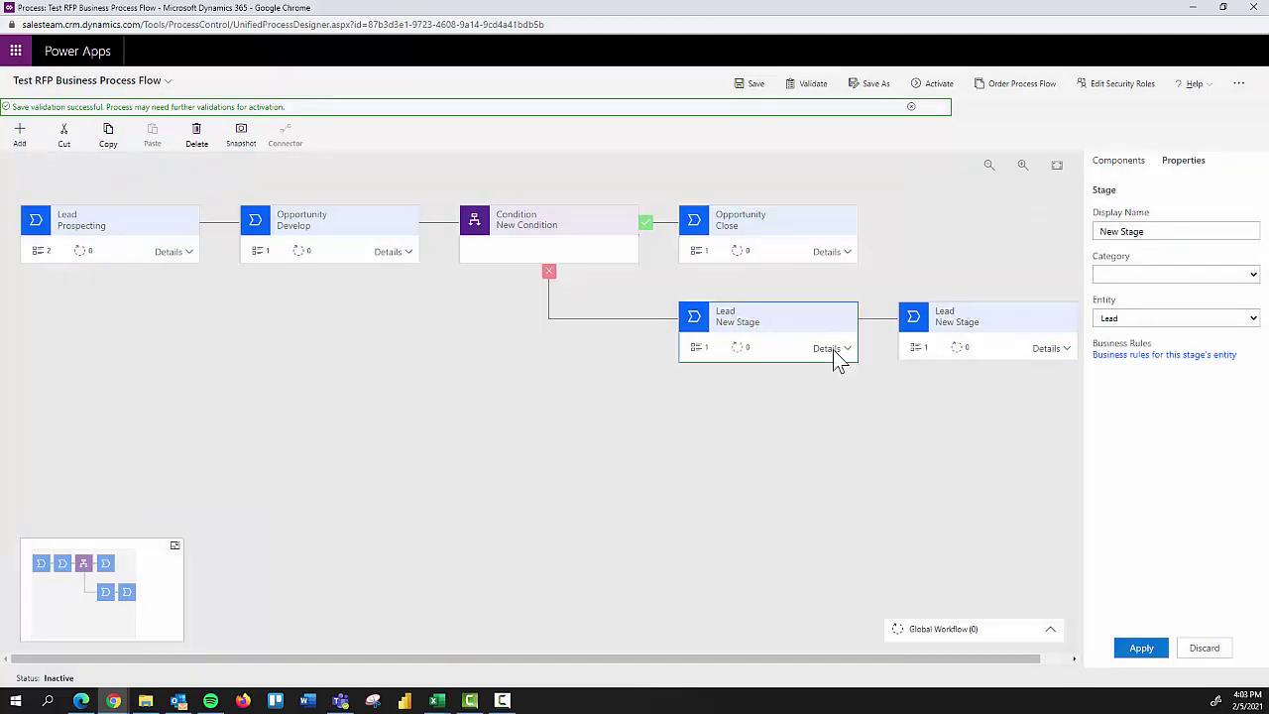
{"action": "left_click", "coordinate": [1238, 319]}
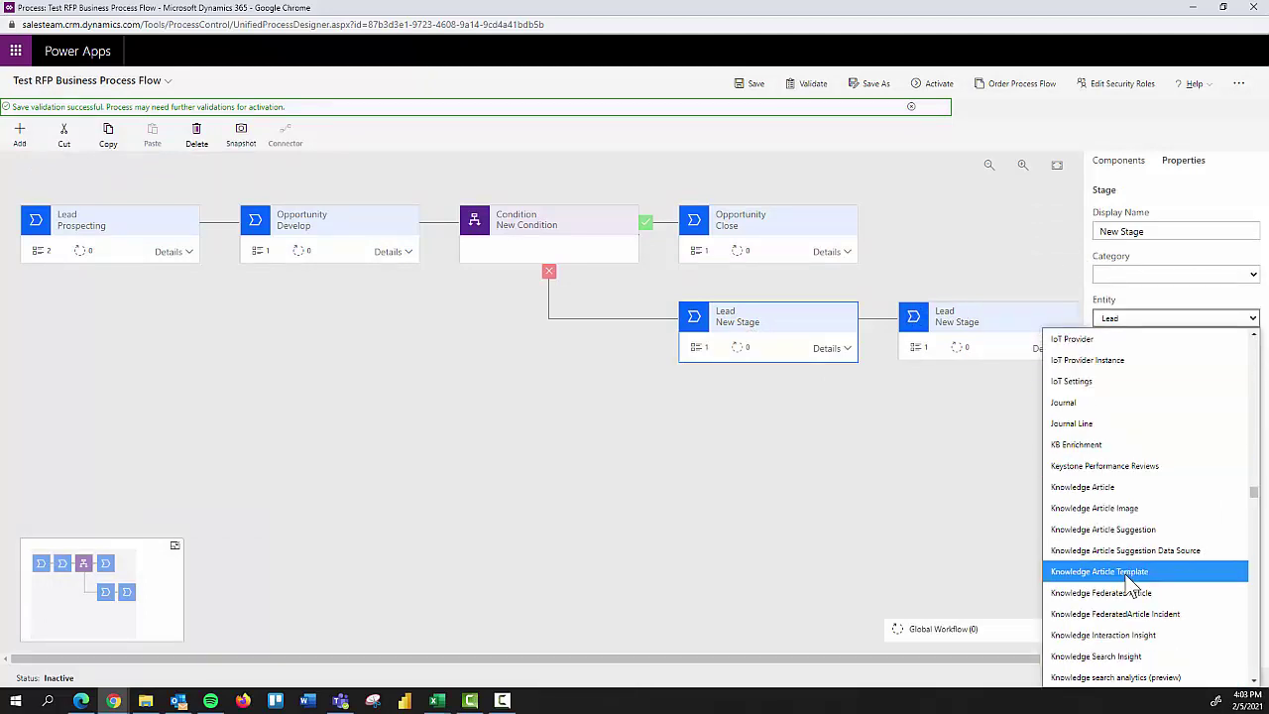
{"action": "scroll", "coordinate": [1130, 582], "scroll_direction": "down", "scroll_amount": 10}
{"action": "left_click", "coordinate": [1125, 565]}
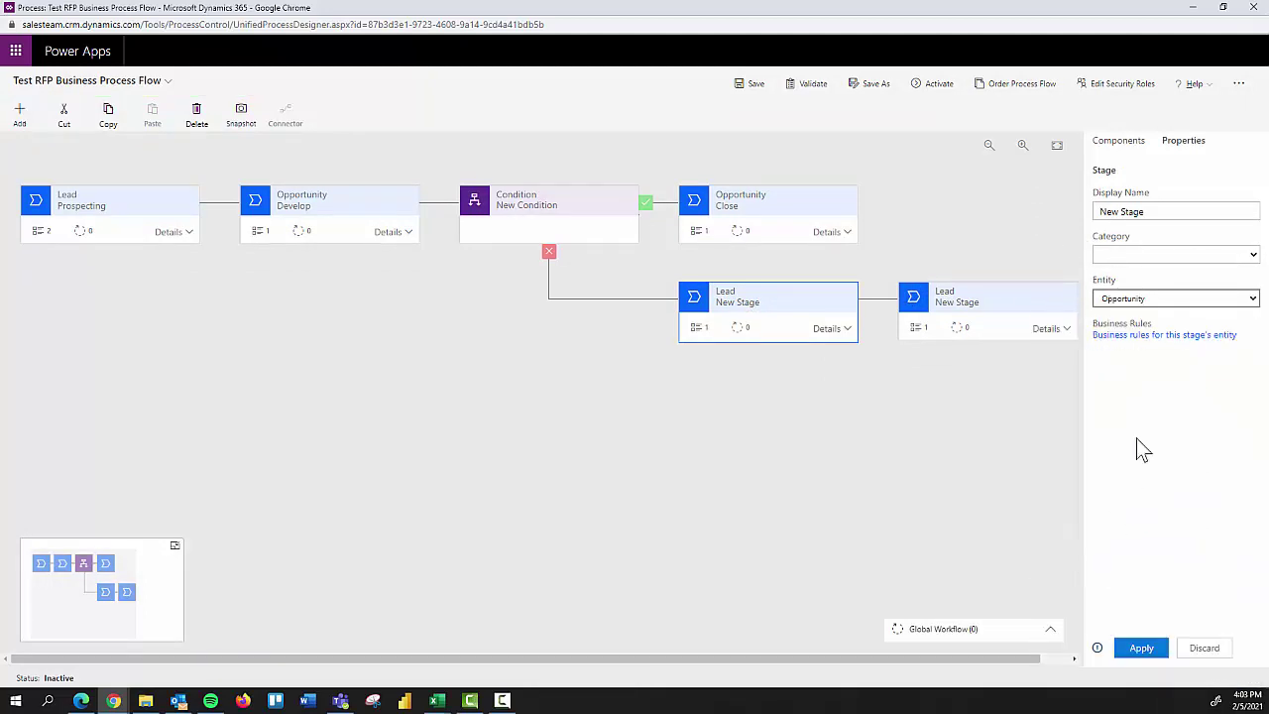
{"action": "triple_click", "coordinate": [1137, 212]}
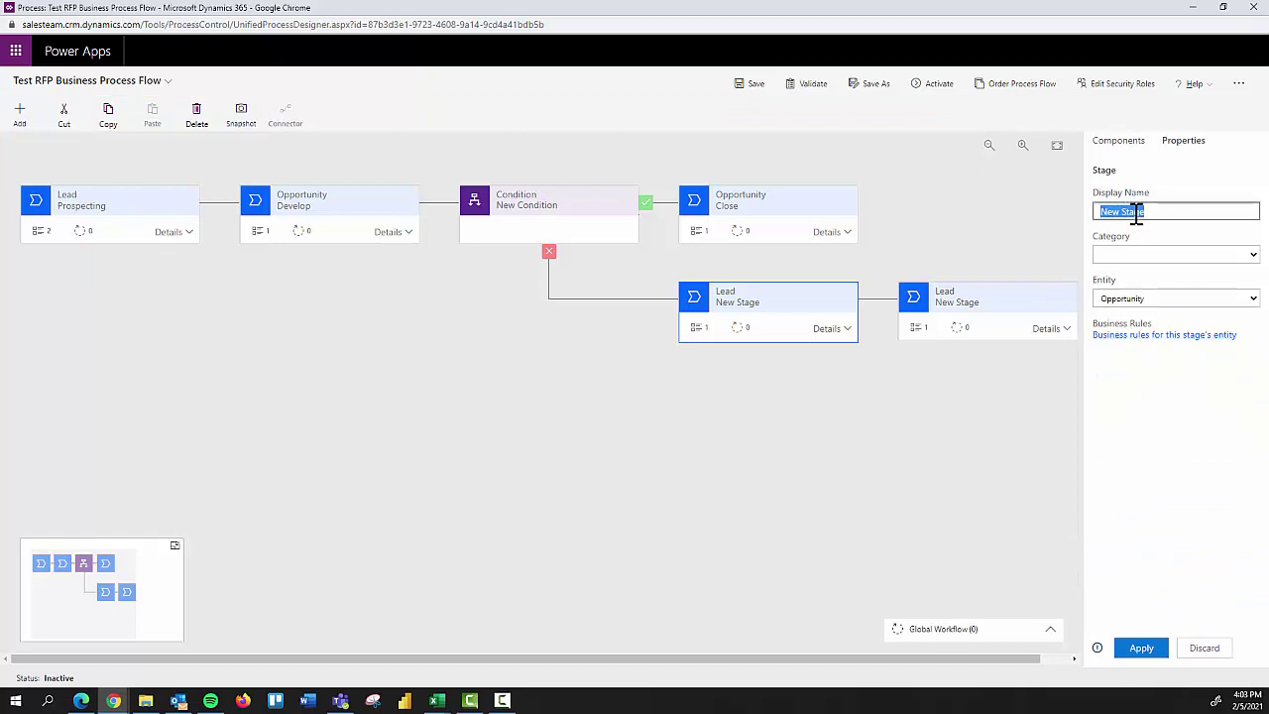
{"action": "type", "text": "RFP"}
{"action": "left_click", "coordinate": [1142, 649]}
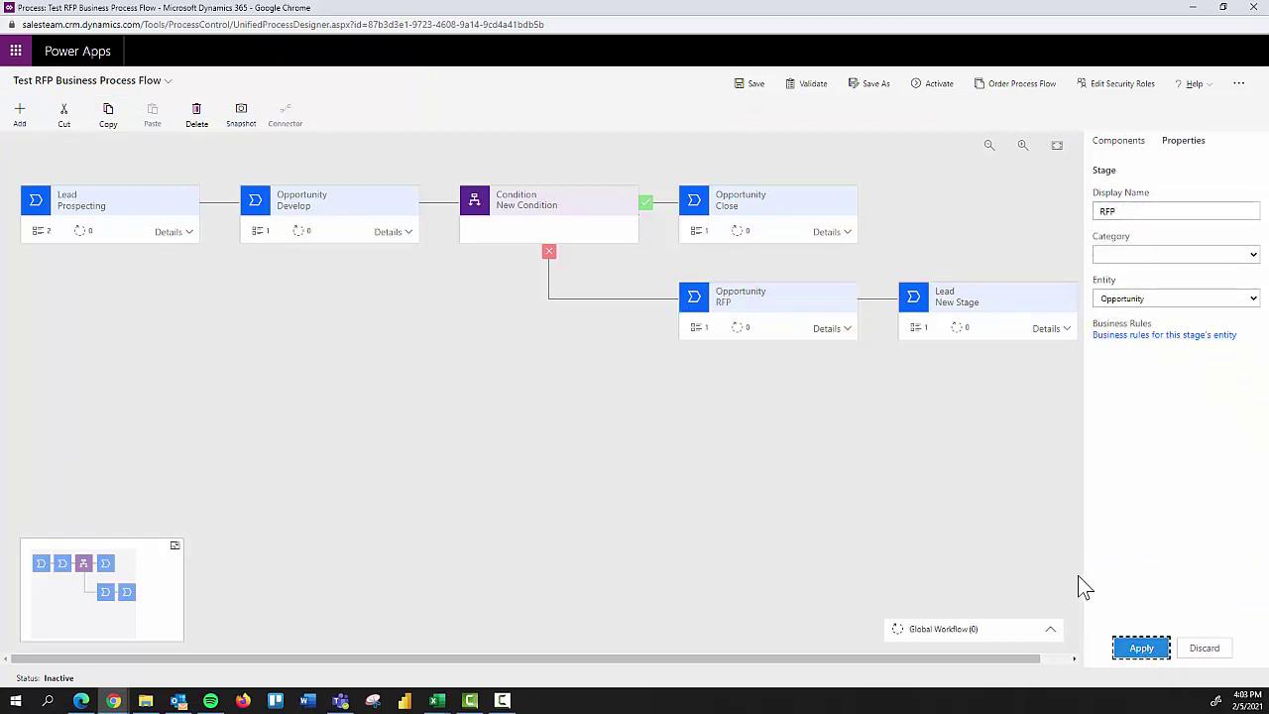
Step: Add a second data step to the RFP stage and bind the first to RFP Received
{"action": "left_click", "coordinate": [830, 330]}
{"action": "left_click", "coordinate": [793, 392]}
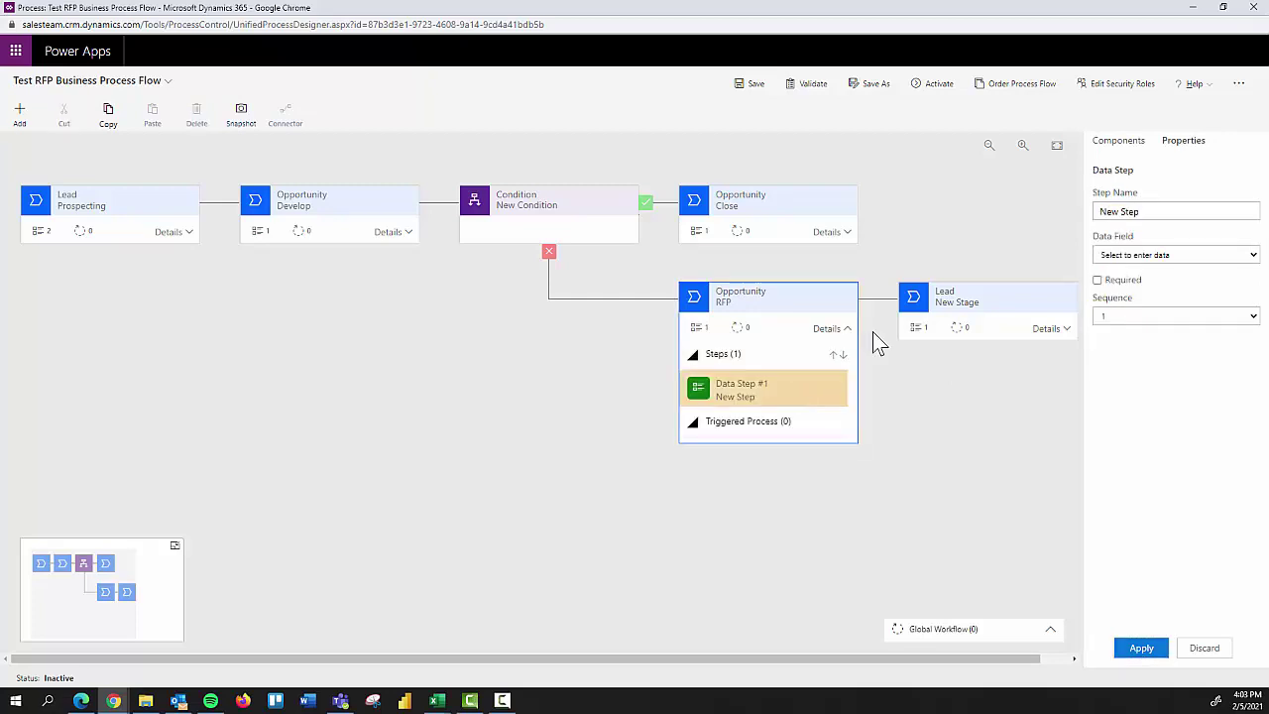
{"action": "left_click", "coordinate": [1116, 140]}
{"action": "left_click_drag", "start_coordinate": [1158, 286], "coordinate": [752, 392]}
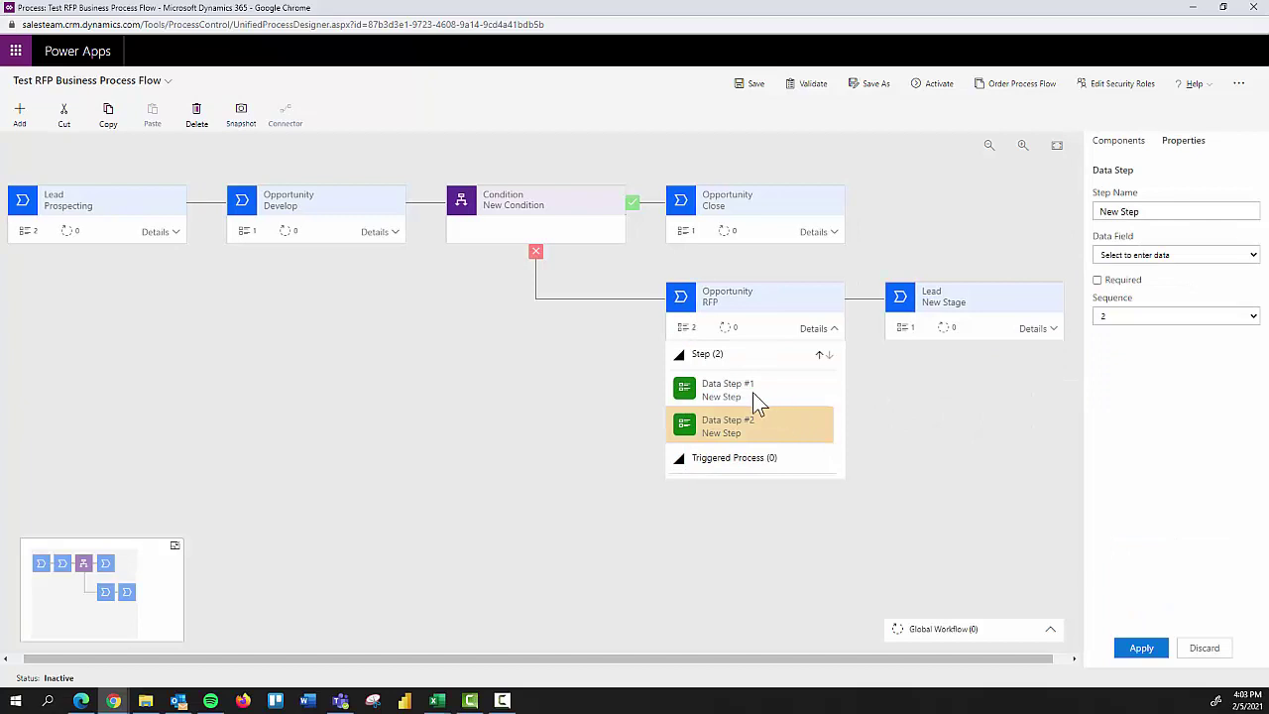
{"action": "left_click", "coordinate": [1189, 256]}
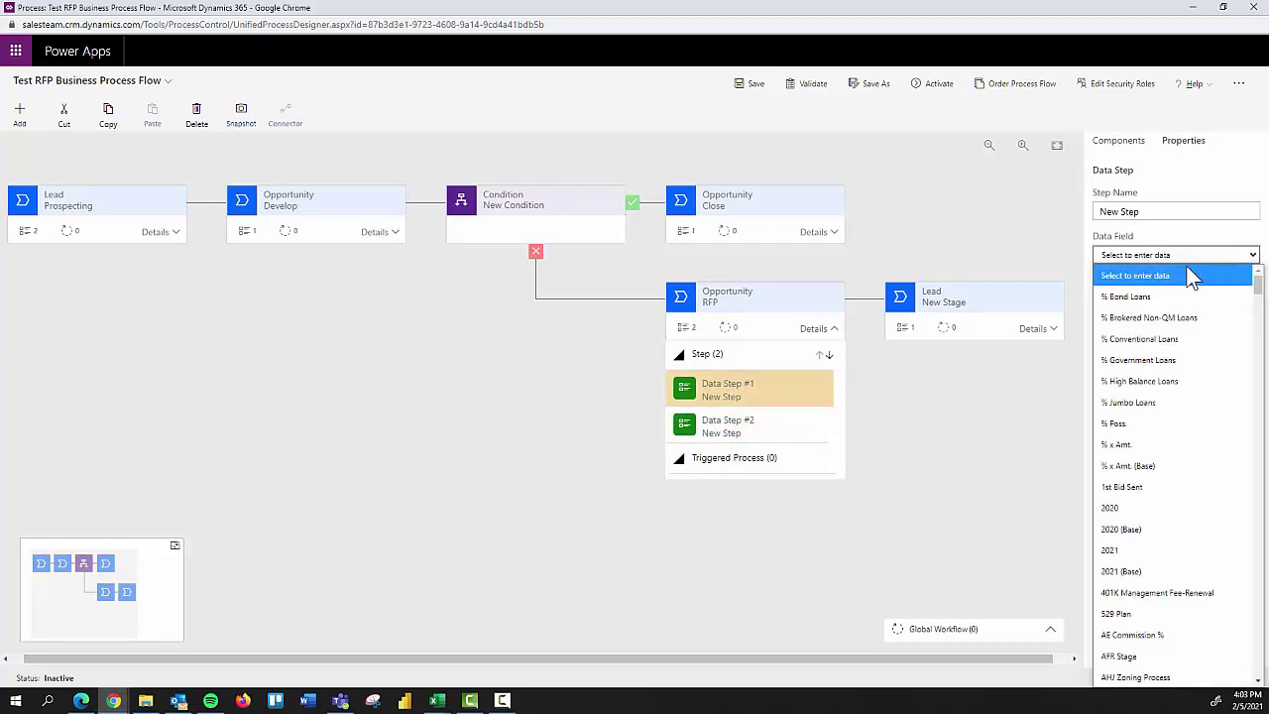
{"action": "key", "text": "r"}
{"action": "scroll", "coordinate": [1218, 453], "scroll_direction": "down", "scroll_amount": 1}
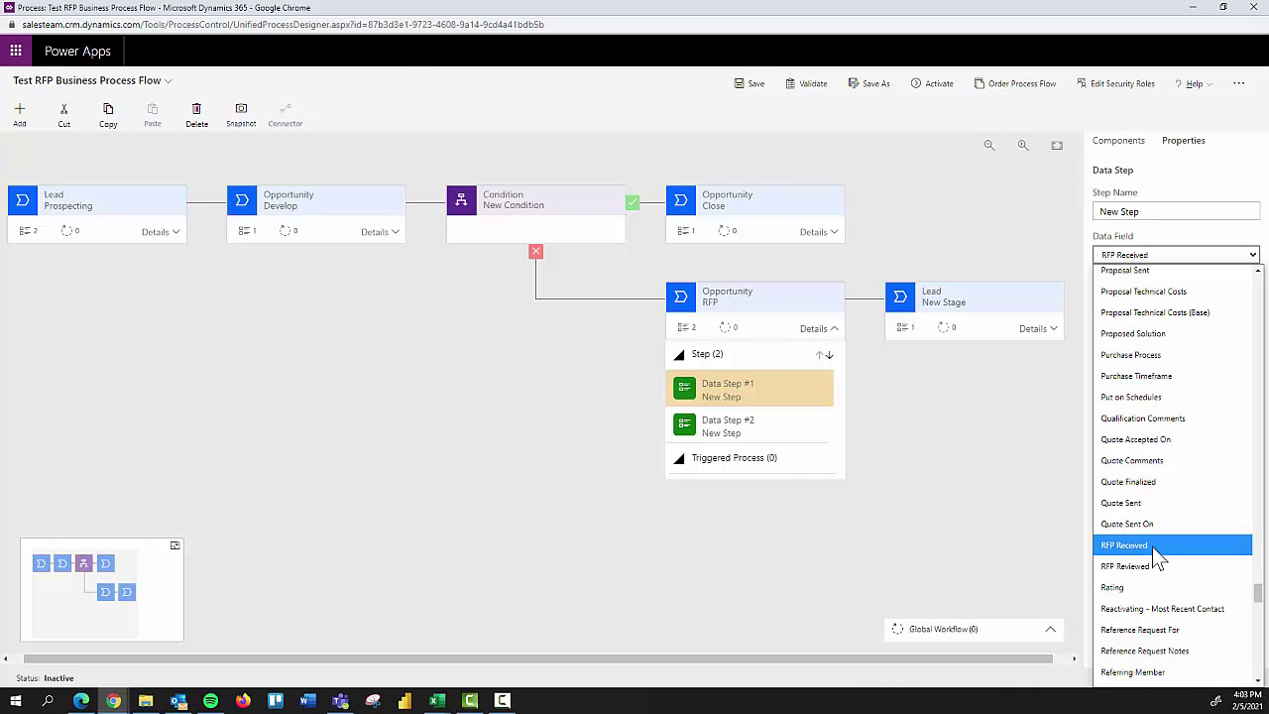
{"action": "left_click", "coordinate": [1158, 555]}
{"action": "left_click", "coordinate": [1141, 648]}
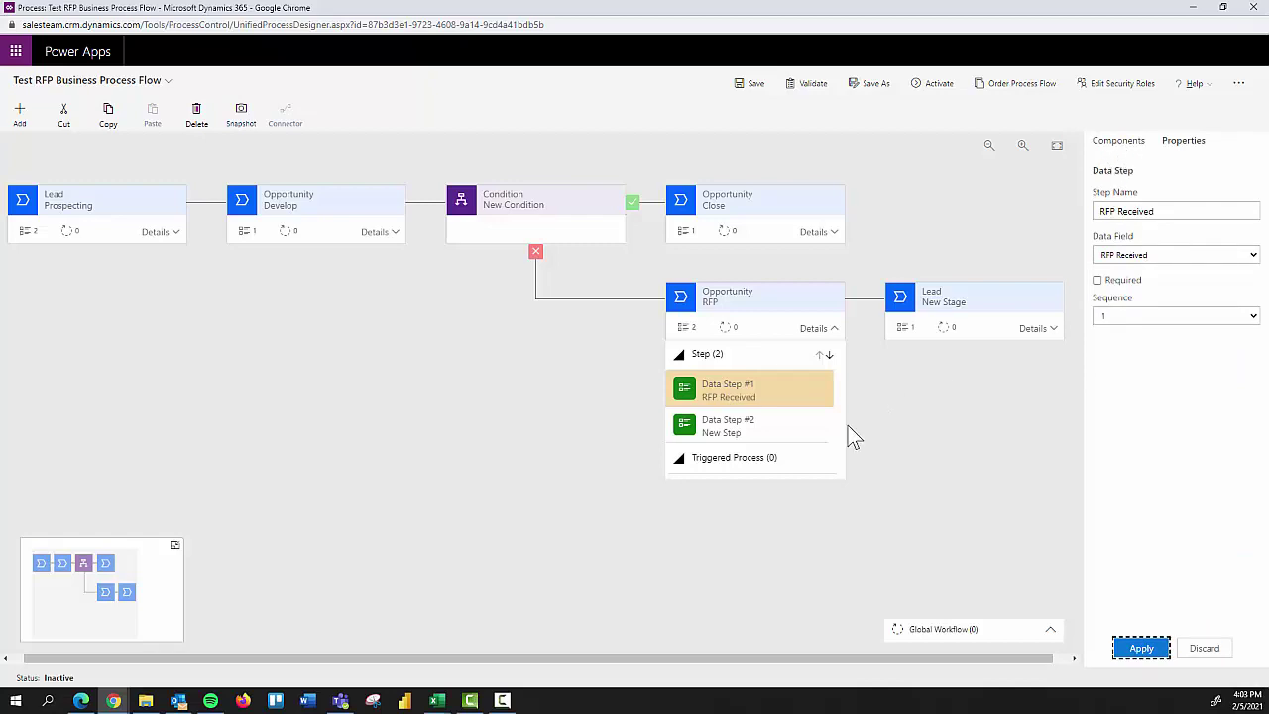
Step: Bind the RFP stage's second data step to the RFP Reviewed field
{"action": "left_click", "coordinate": [790, 432]}
{"action": "left_click", "coordinate": [1159, 256]}
{"action": "scroll", "coordinate": [1155, 610], "scroll_direction": "down", "scroll_amount": 20}
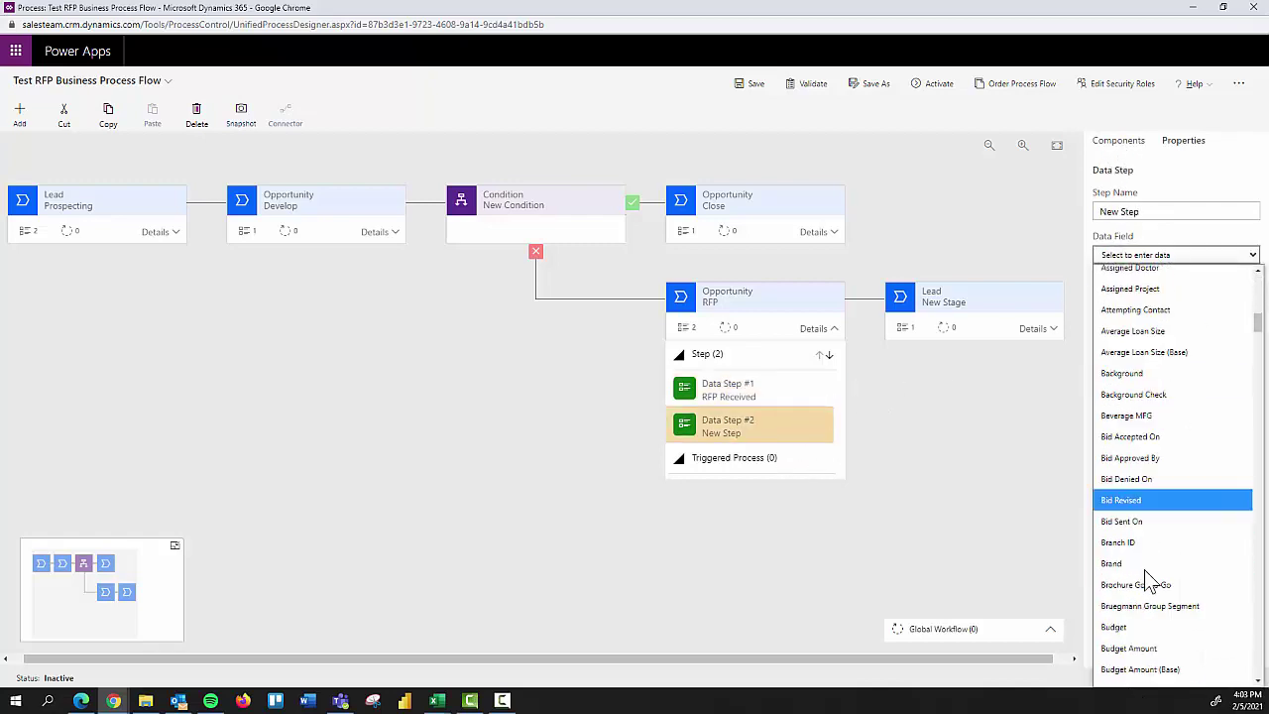
{"action": "type", "text": "rfp"}
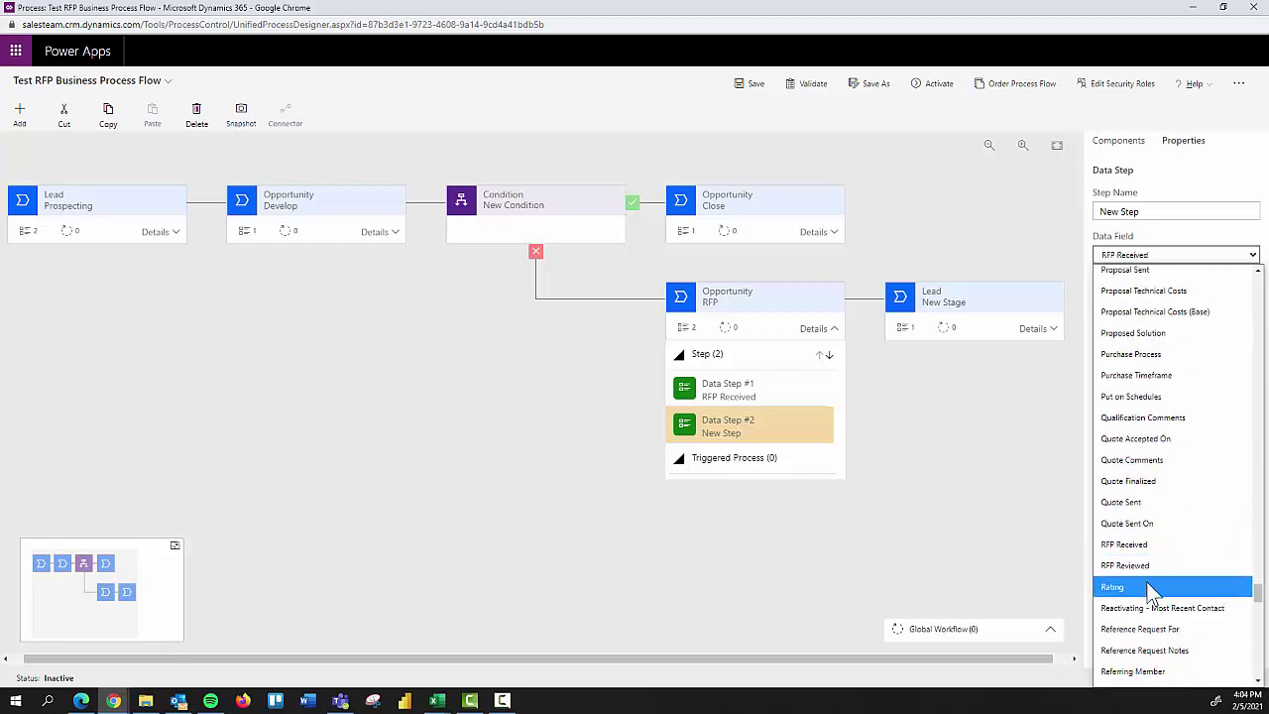
{"action": "scroll", "coordinate": [1160, 585], "scroll_direction": "down", "scroll_amount": 2}
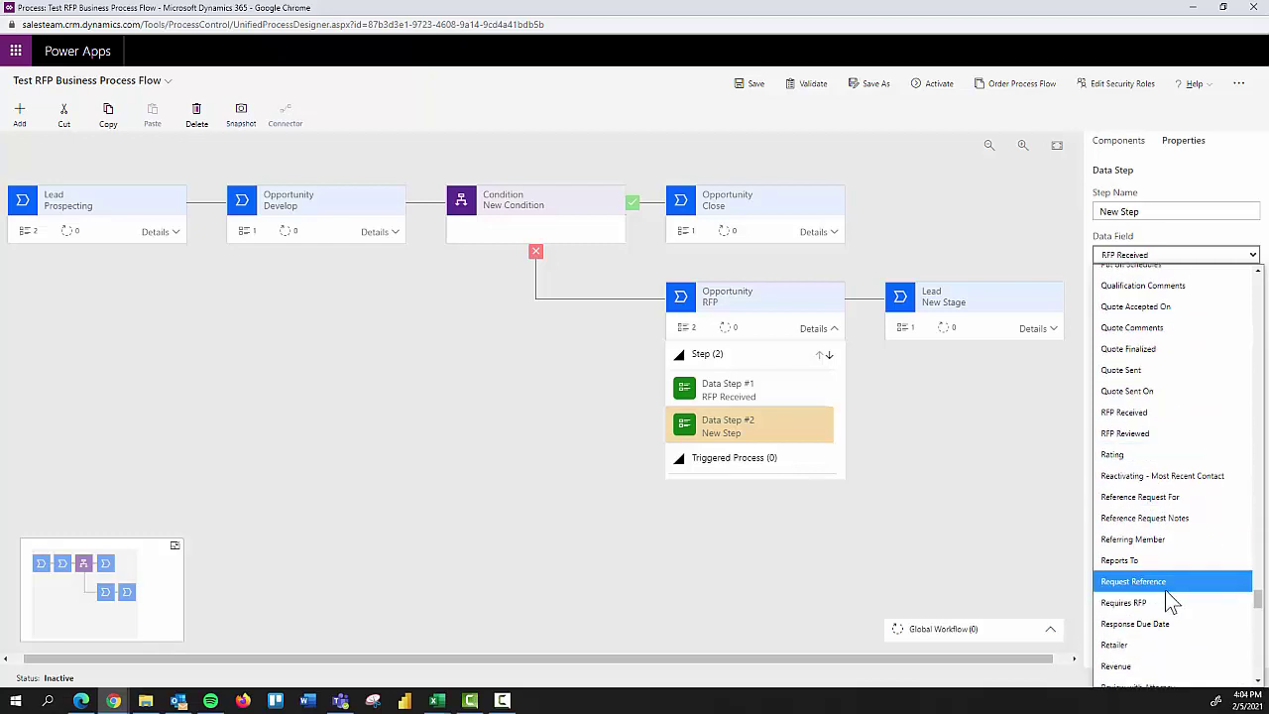
{"action": "left_click", "coordinate": [1140, 433]}
{"action": "left_click", "coordinate": [1140, 647]}
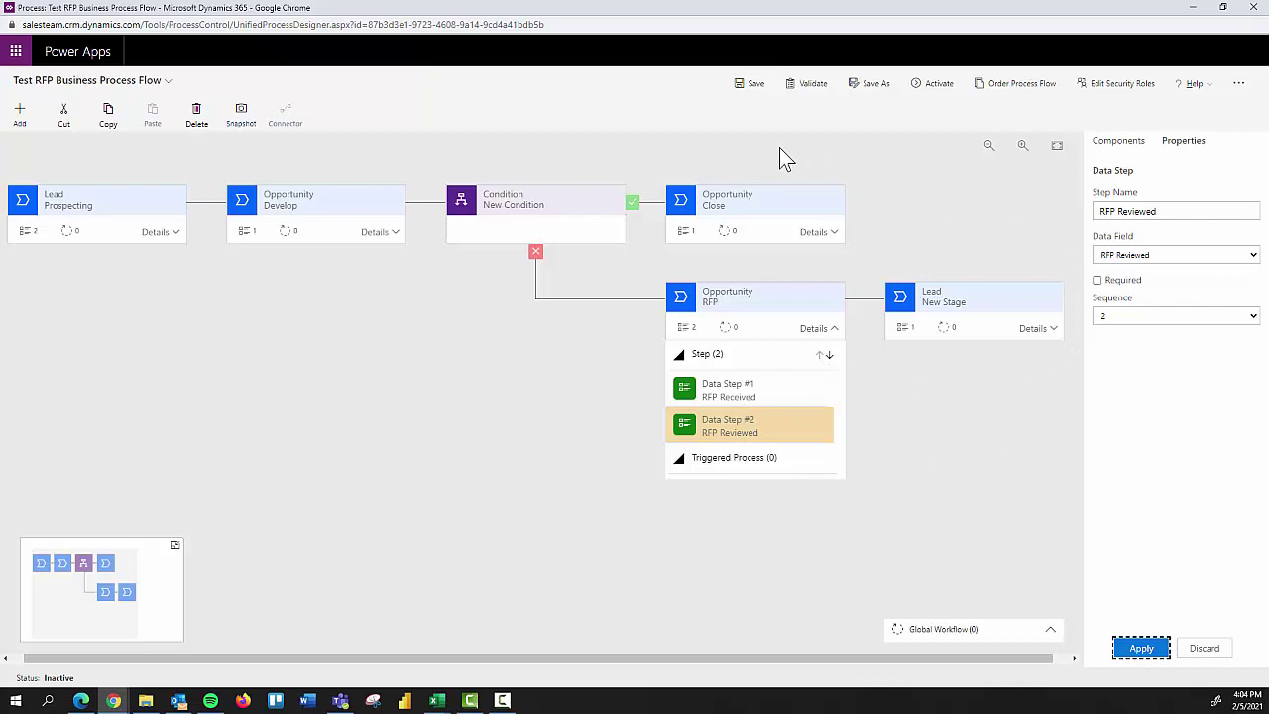
Step: Mark the RFP Received step as Required and save the process flow
{"action": "left_click", "coordinate": [788, 388]}
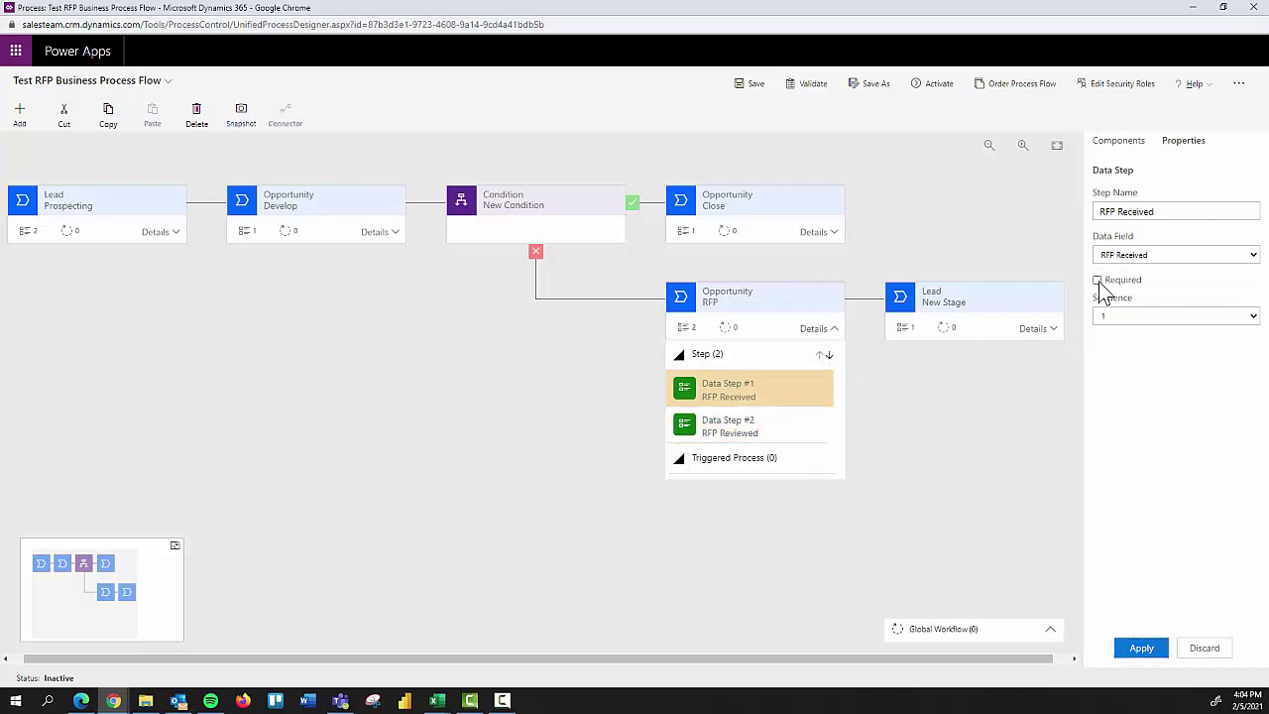
{"action": "left_click", "coordinate": [811, 436]}
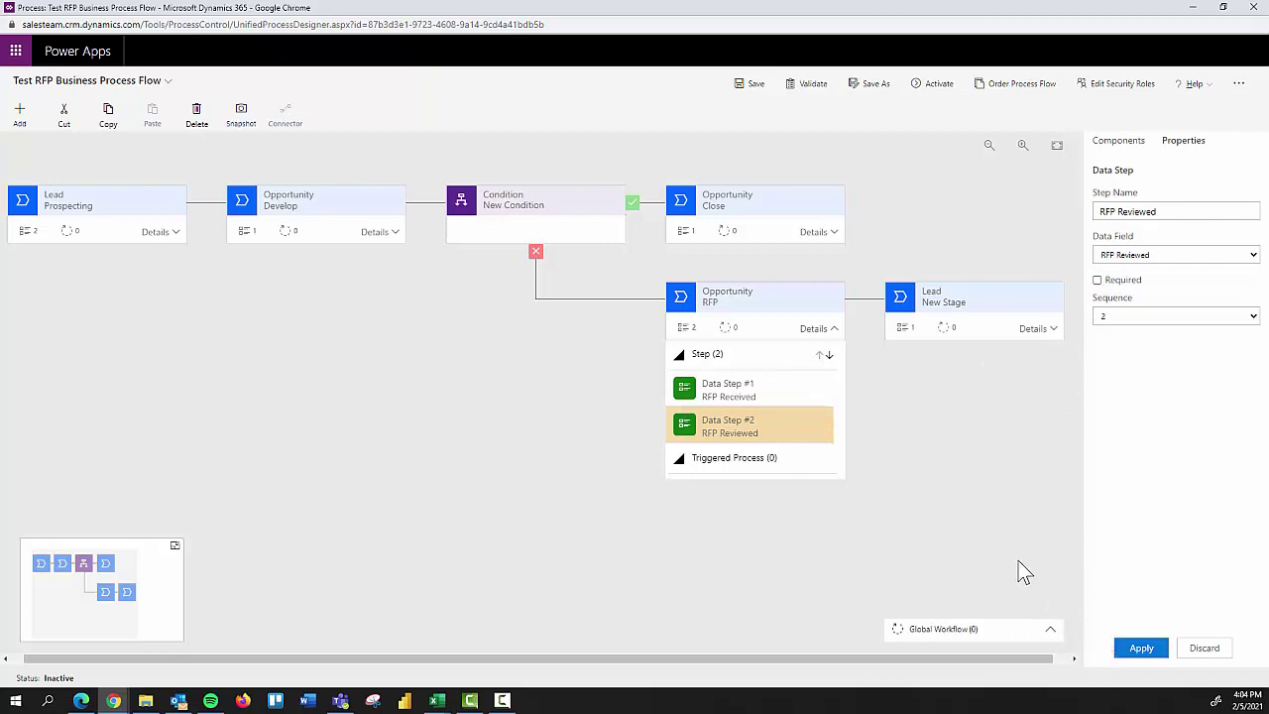
{"action": "left_click", "coordinate": [791, 396]}
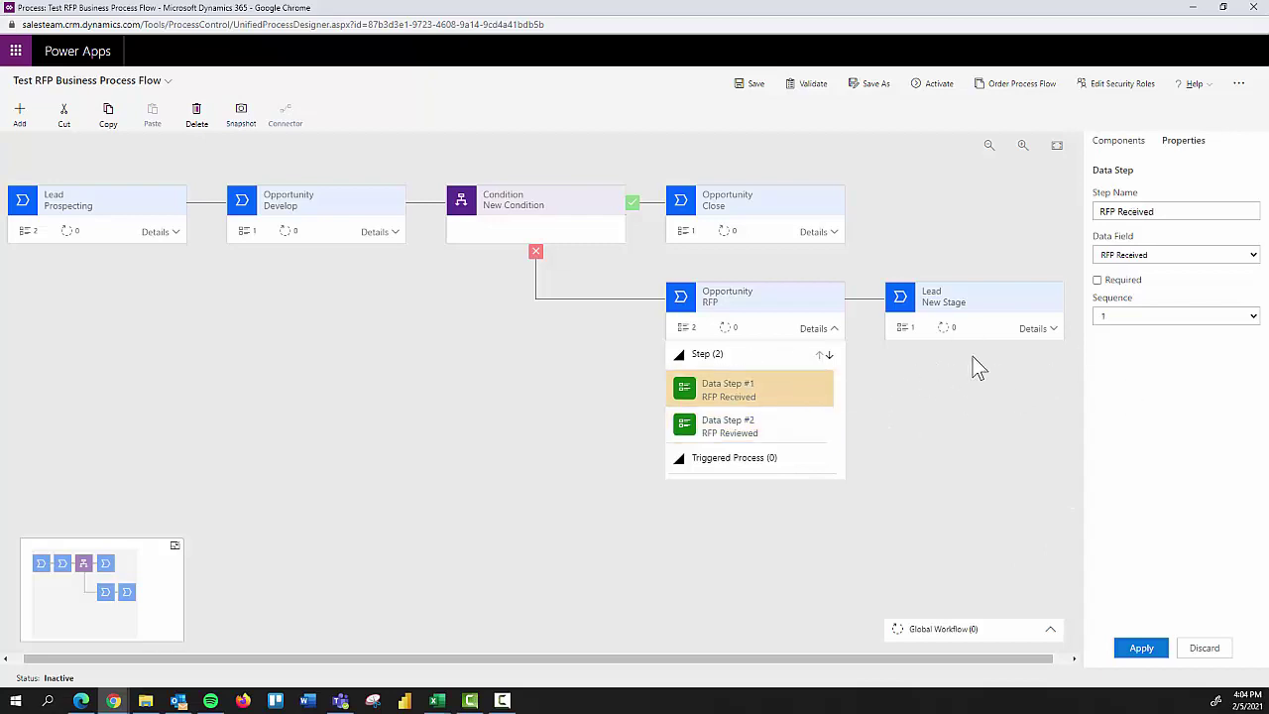
{"action": "left_click", "coordinate": [1097, 281]}
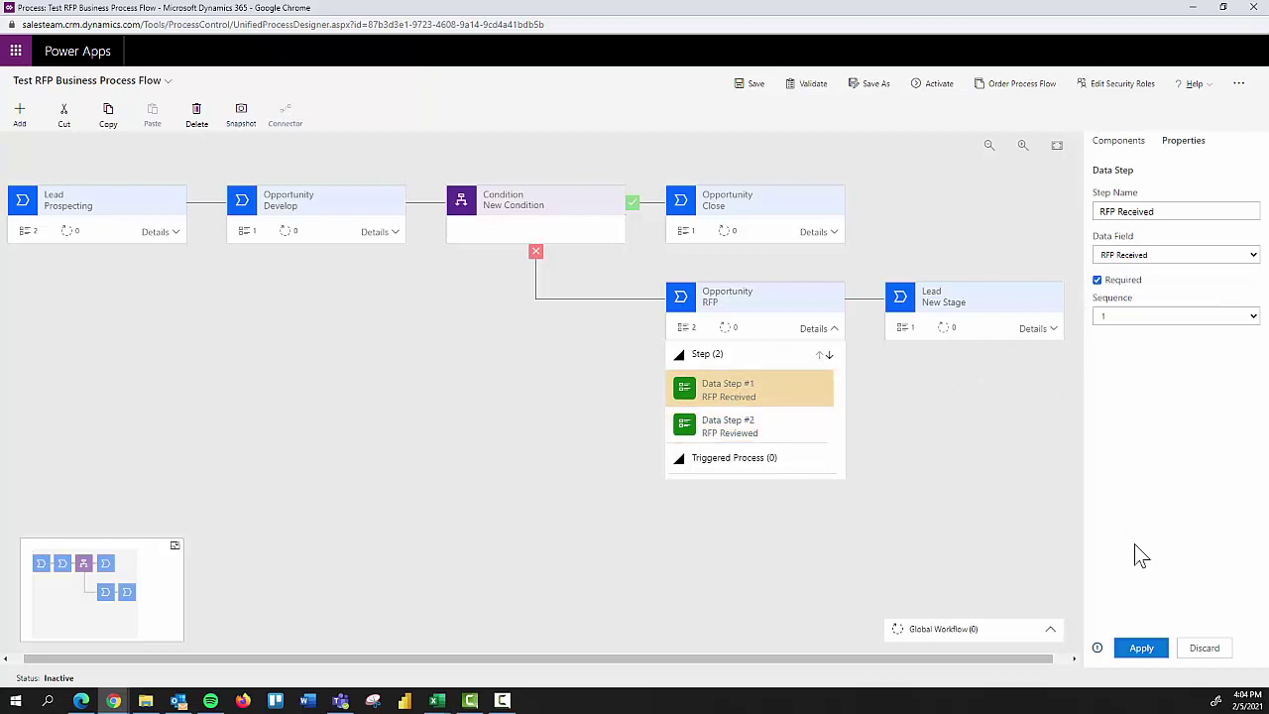
{"action": "left_click", "coordinate": [1141, 649]}
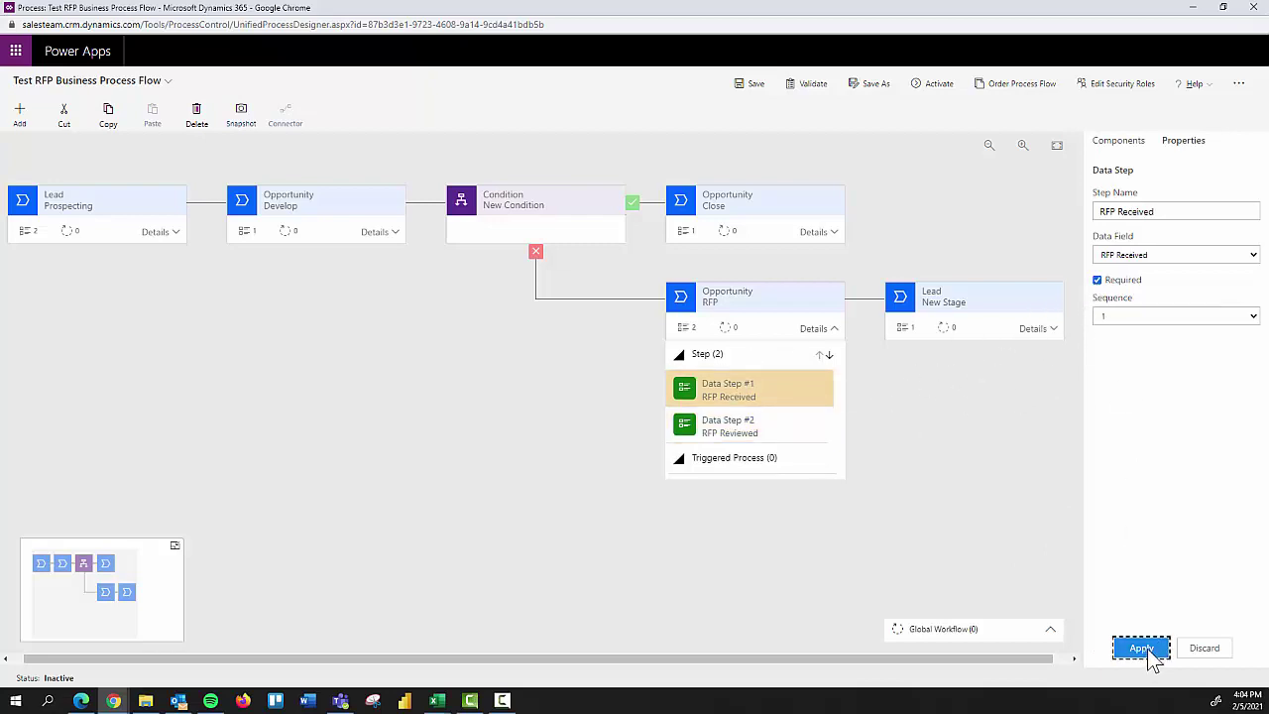
{"action": "left_click", "coordinate": [755, 85]}
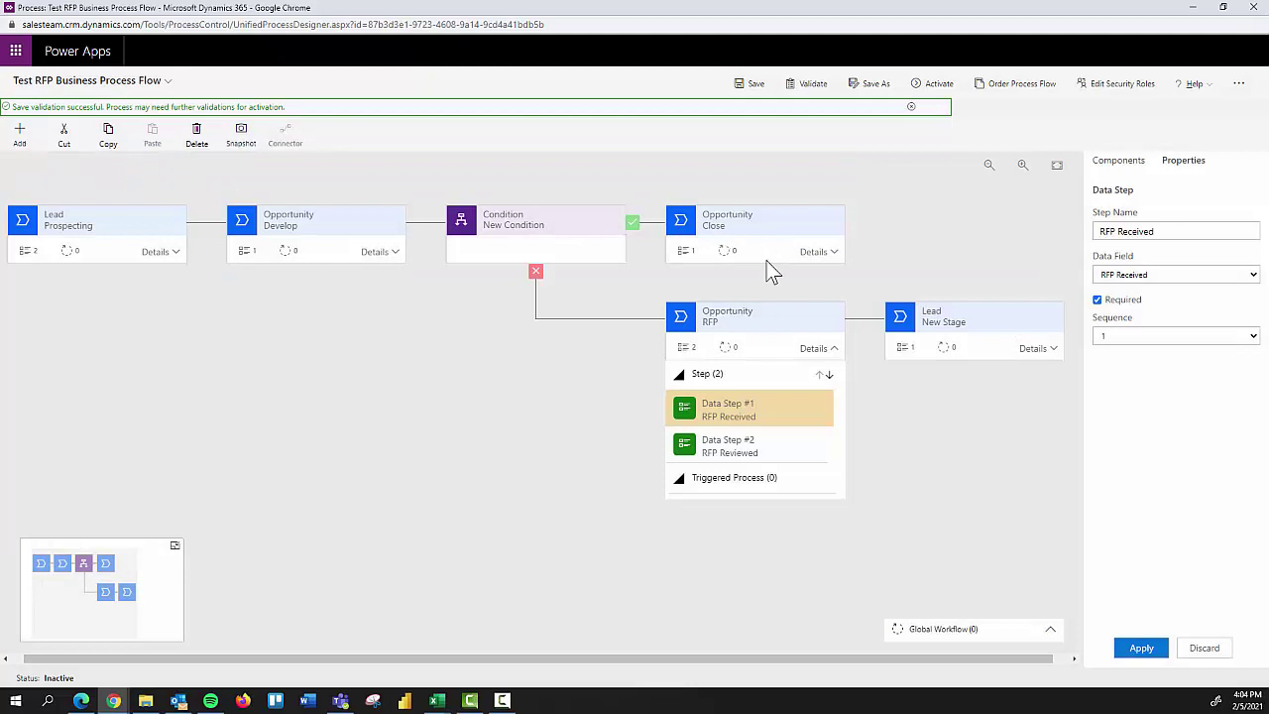
Step: Rename the last Lead stage to 'Close' and set its entity to Opportunity
{"action": "left_click", "coordinate": [1043, 329]}
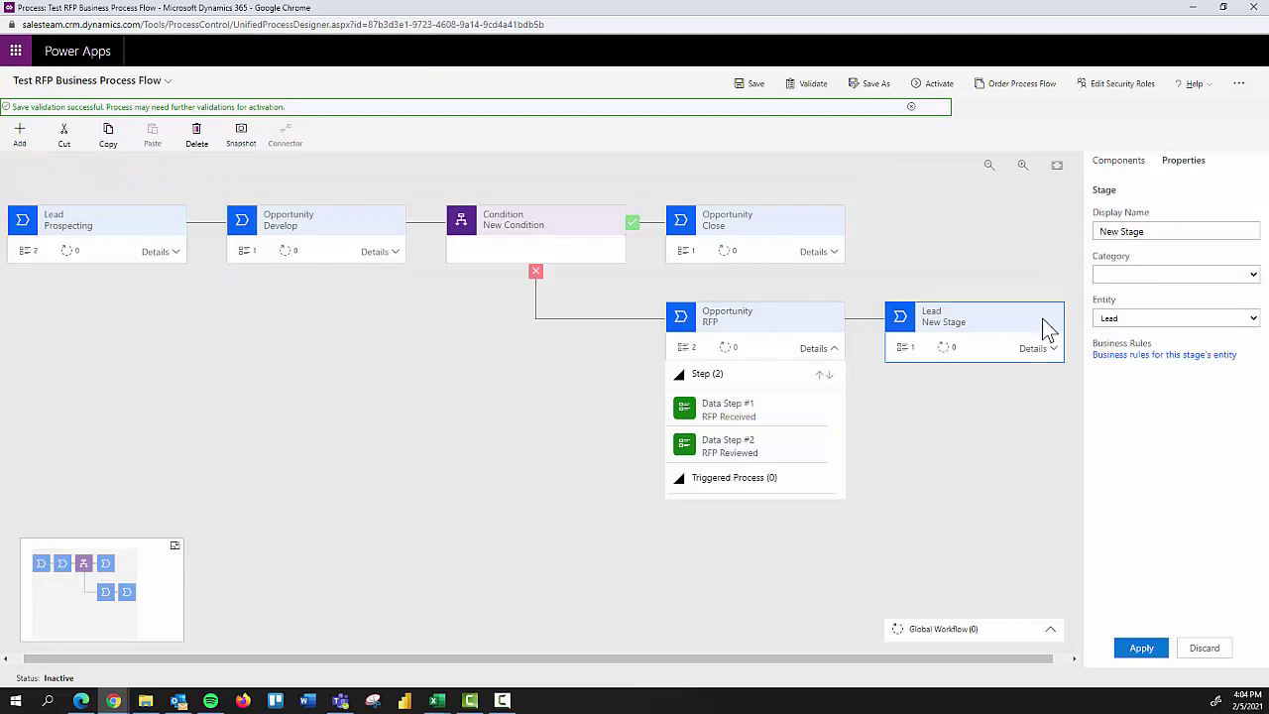
{"action": "double_click", "coordinate": [1135, 234]}
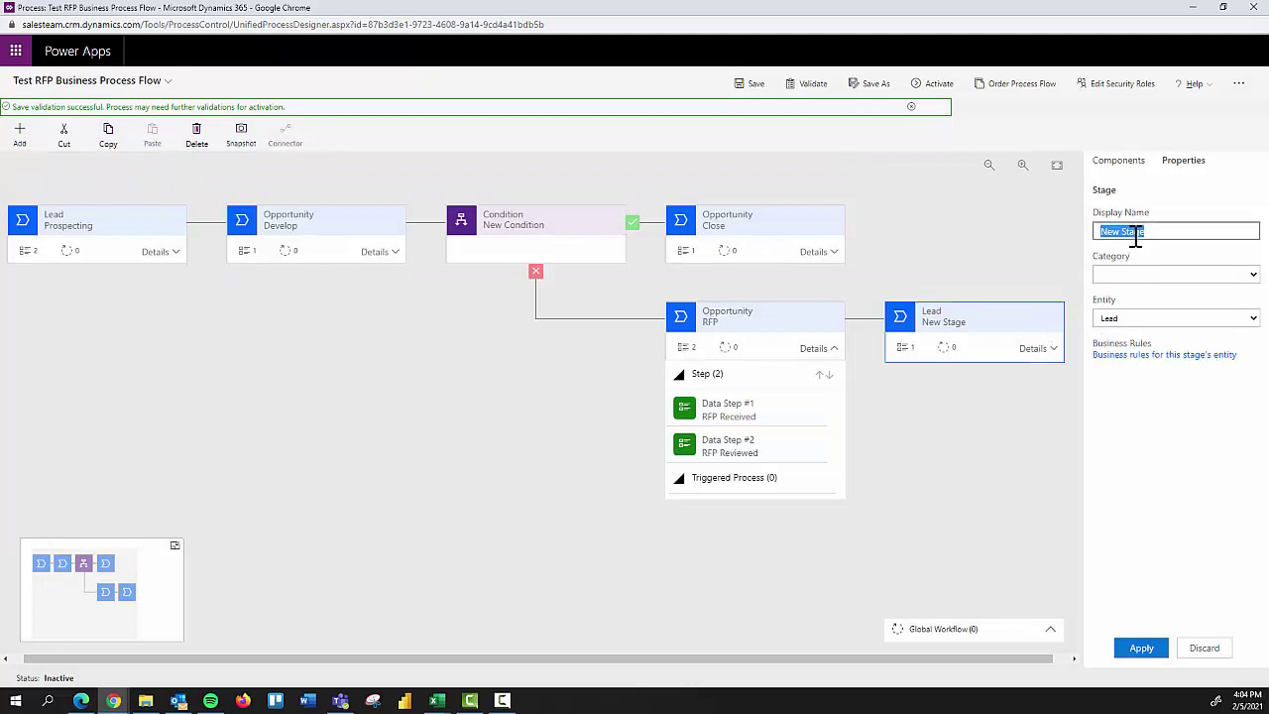
{"action": "type", "text": "Close"}
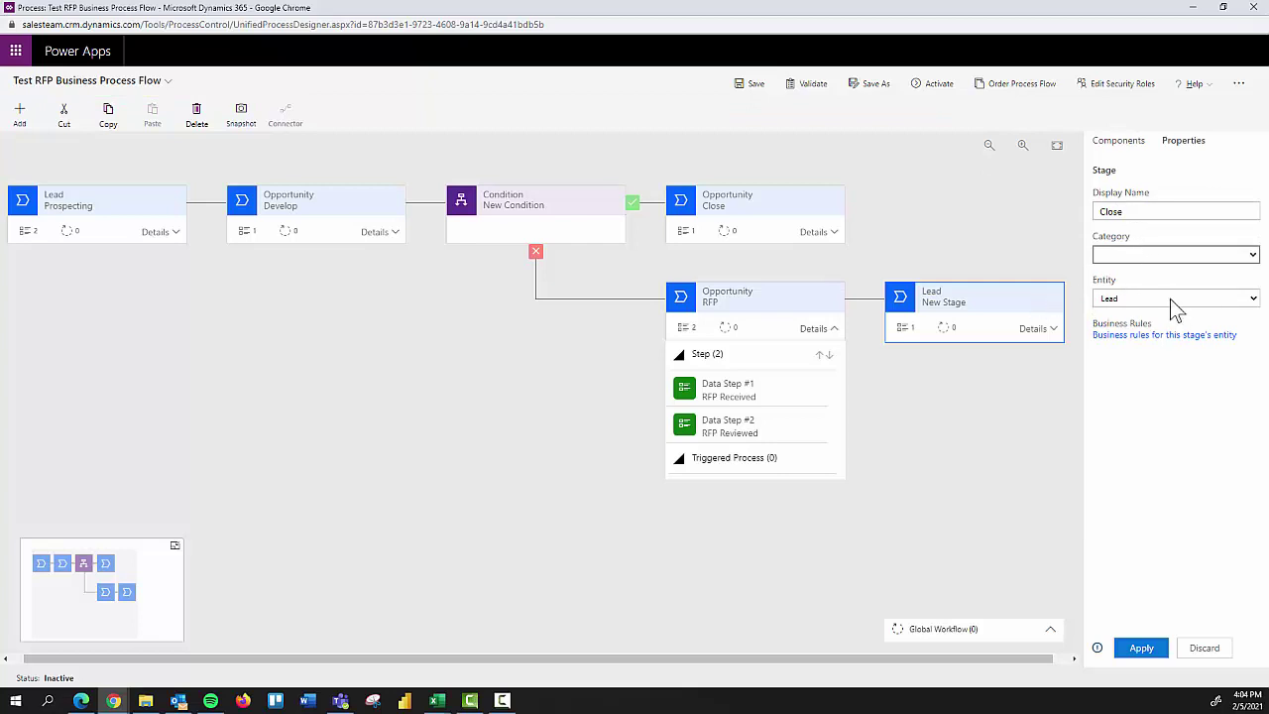
{"action": "left_click", "coordinate": [1171, 299]}
{"action": "key", "text": "o"}
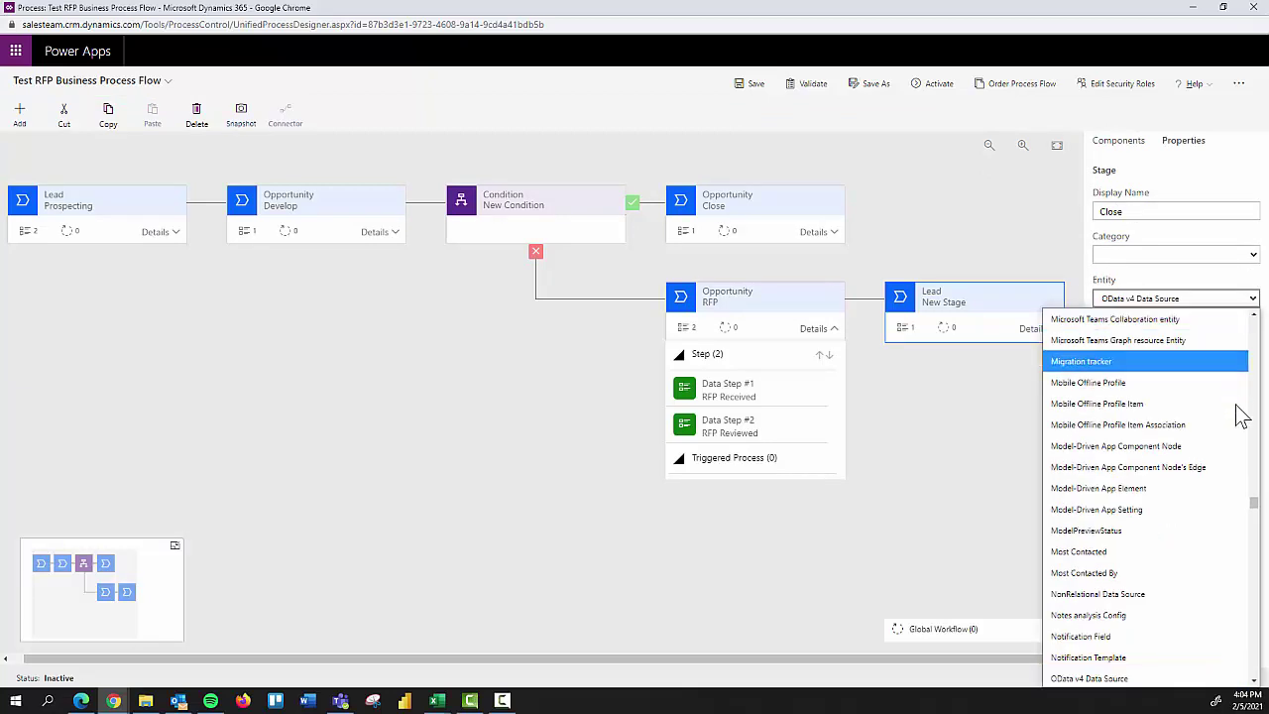
{"action": "scroll", "coordinate": [1224, 496], "scroll_direction": "down", "scroll_amount": 2}
{"action": "left_click", "coordinate": [1090, 568]}
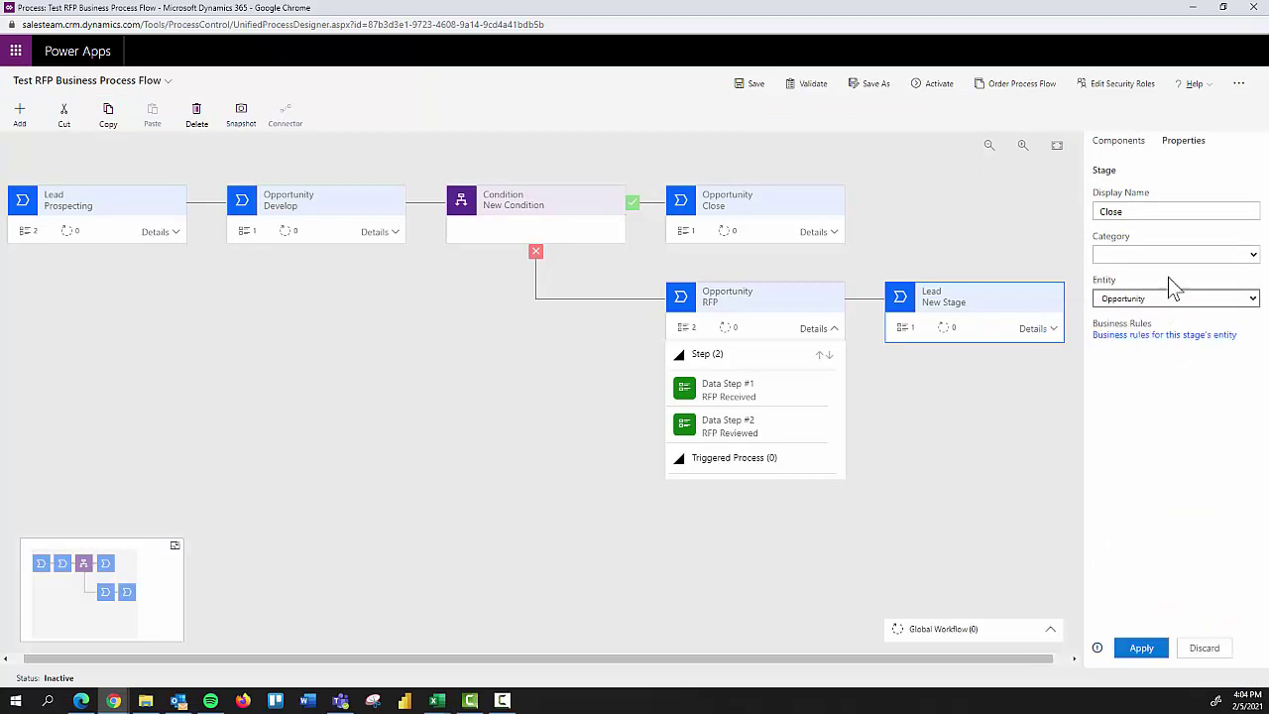
{"action": "left_click", "coordinate": [1142, 652]}
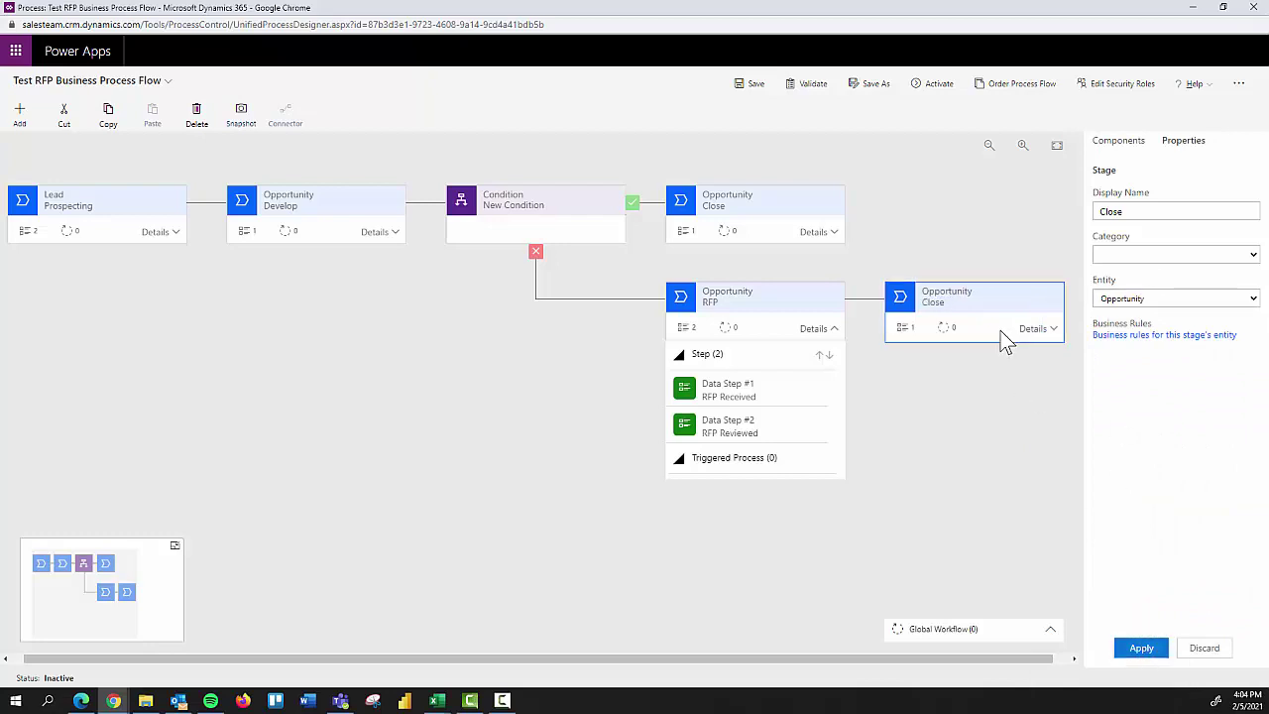
Step: Bind the new Close stage's Data Step #1 to Send Thank You Note and save
{"action": "left_click", "coordinate": [1040, 329]}
{"action": "left_click", "coordinate": [1006, 392]}
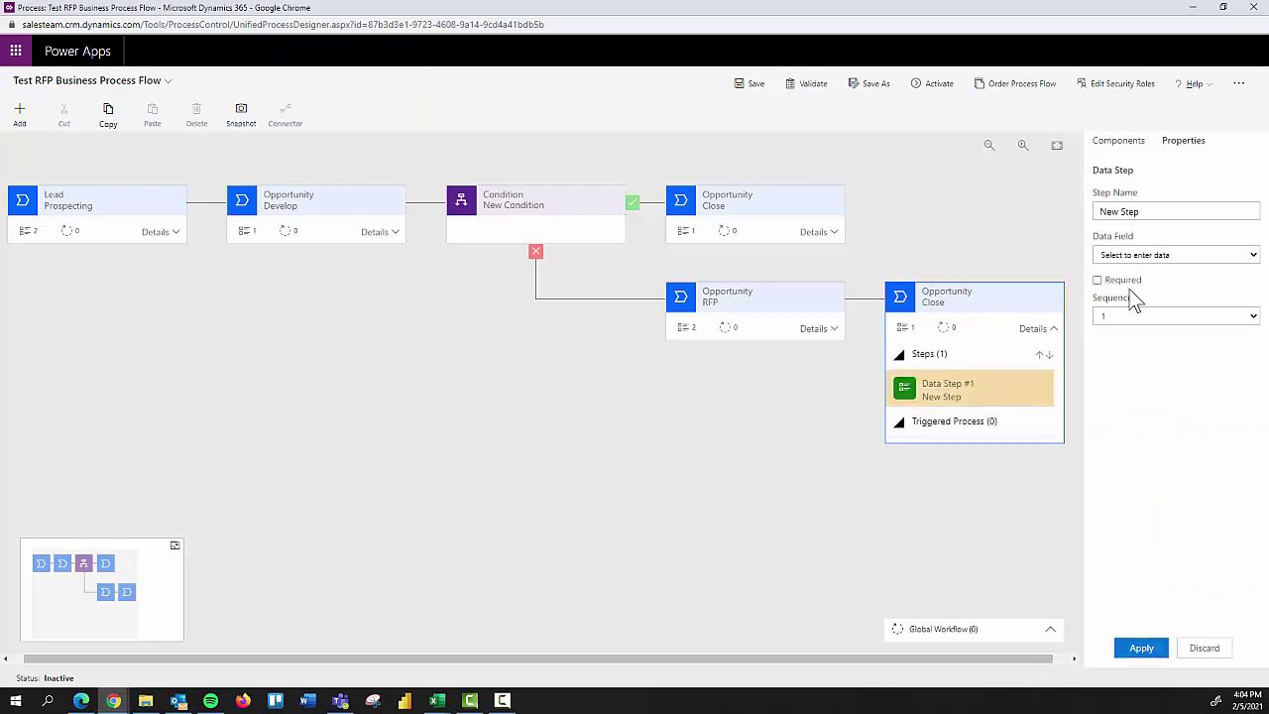
{"action": "left_click", "coordinate": [1168, 258]}
{"action": "scroll", "coordinate": [1171, 456], "scroll_direction": "down", "scroll_amount": 5}
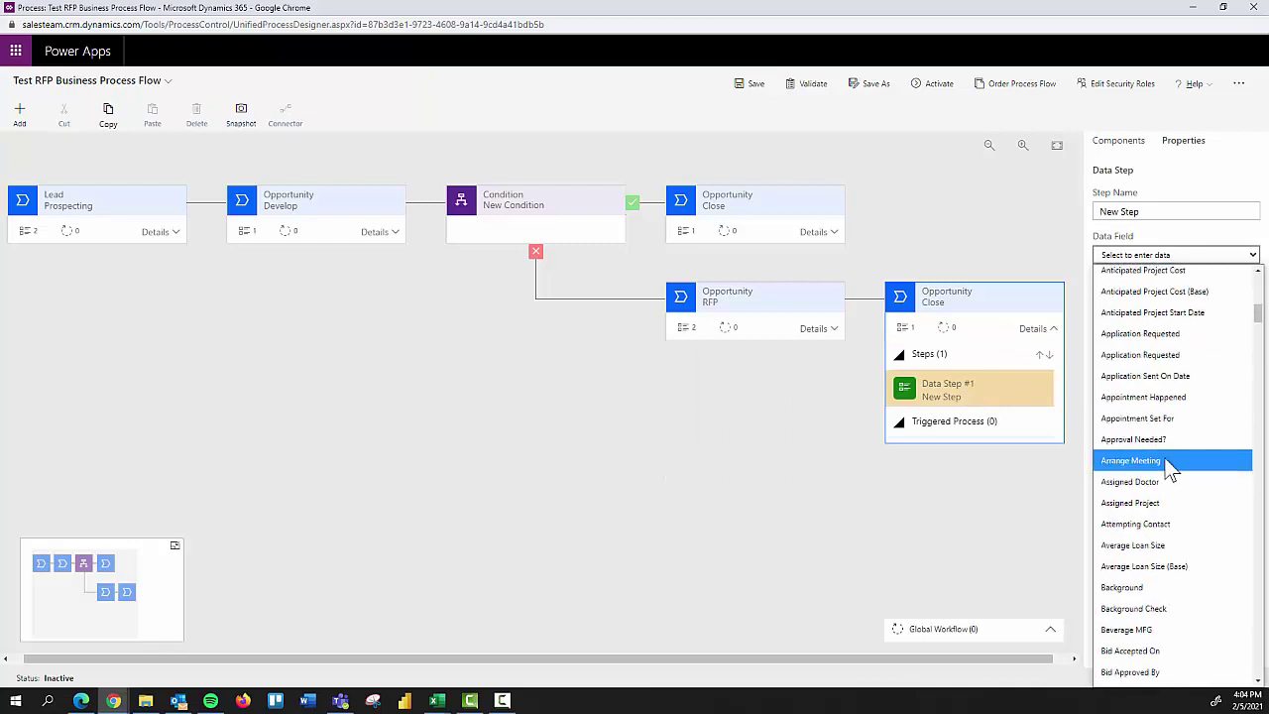
{"action": "key", "text": "r"}
{"action": "scroll", "coordinate": [1170, 495], "scroll_direction": "down", "scroll_amount": 1}
{"action": "key", "text": "s"}
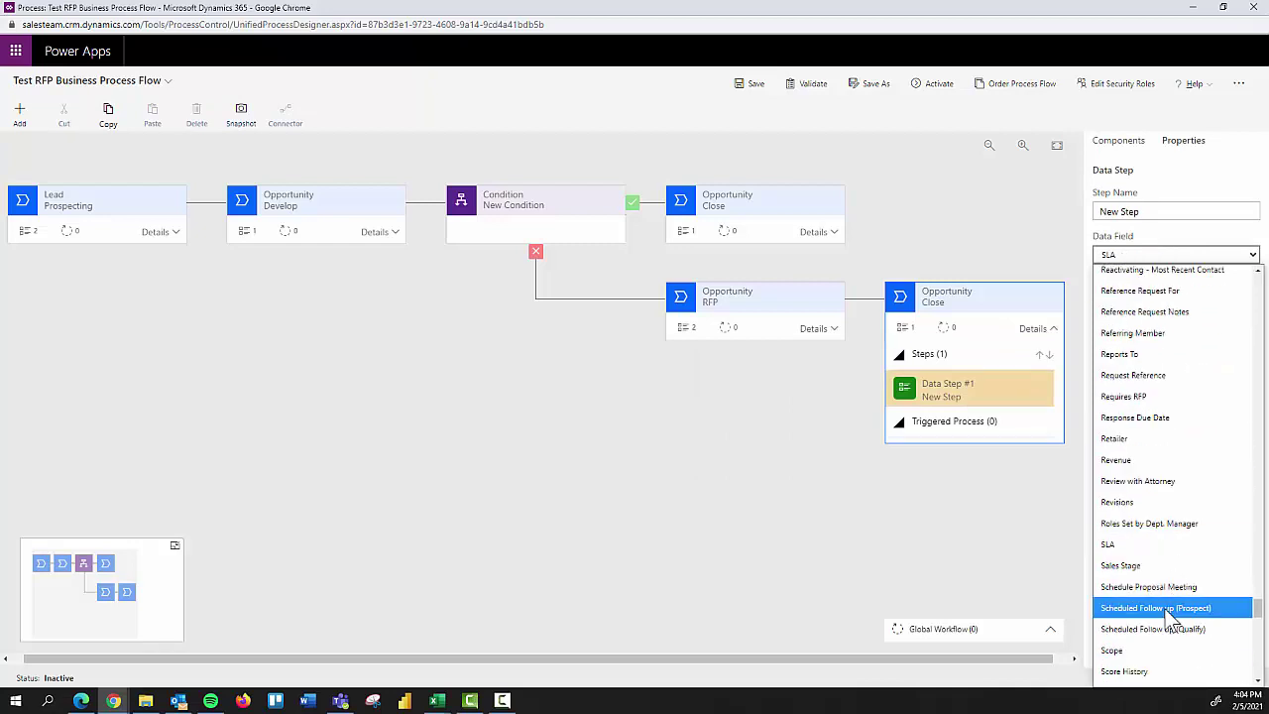
{"action": "scroll", "coordinate": [1159, 607], "scroll_direction": "down", "scroll_amount": 2}
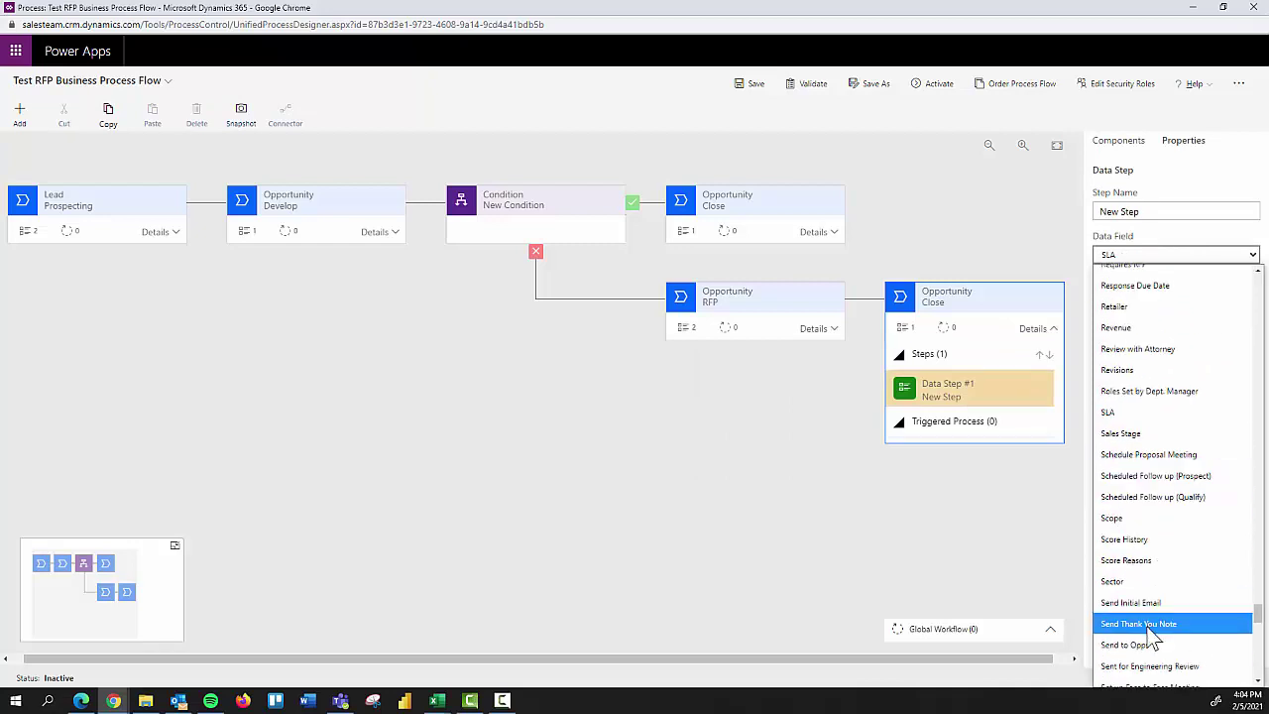
{"action": "left_click", "coordinate": [1147, 624]}
{"action": "left_click", "coordinate": [1140, 647]}
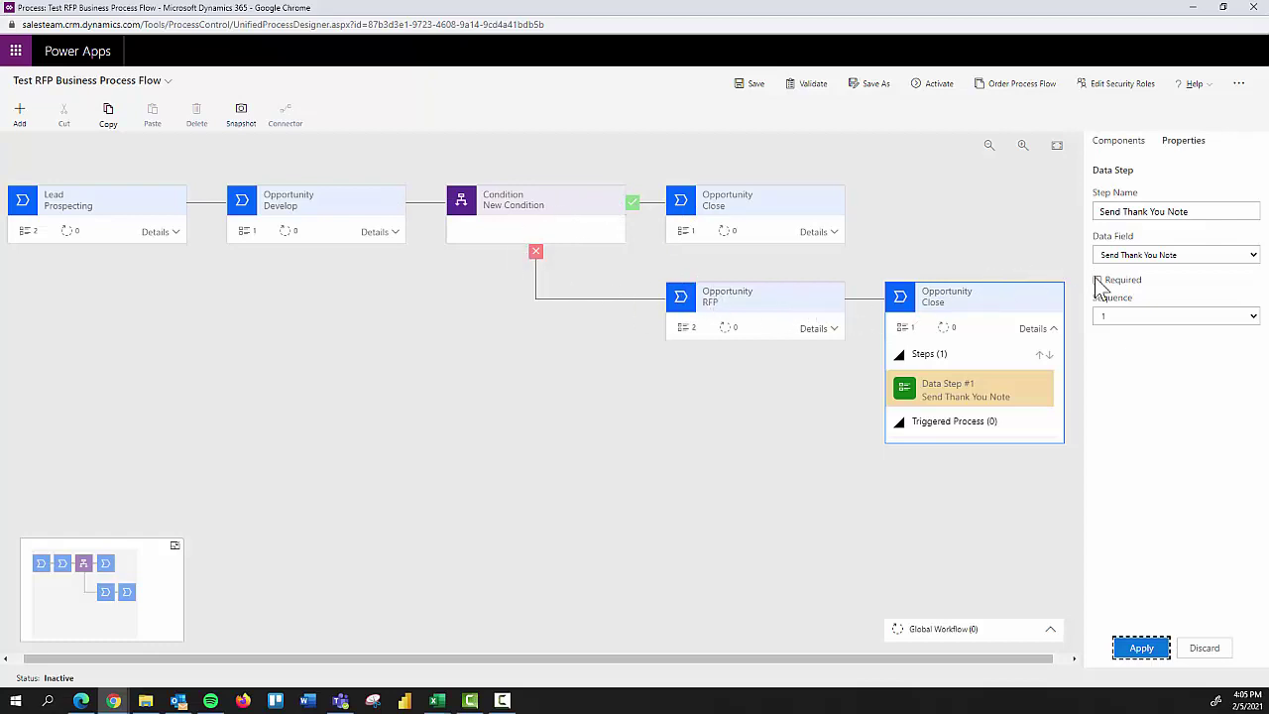
{"action": "left_click", "coordinate": [1147, 649]}
{"action": "left_click", "coordinate": [754, 85]}
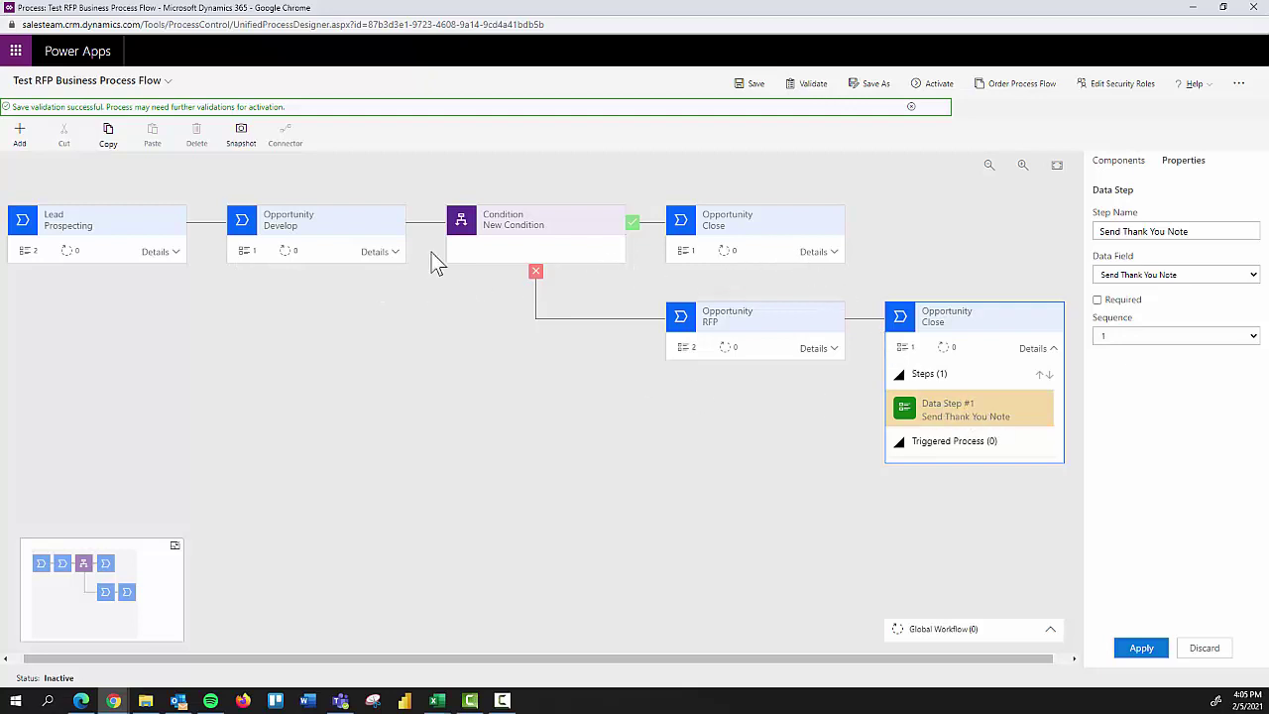
Step: Collapse the Close stage's step details
{"action": "left_click", "coordinate": [1051, 349]}
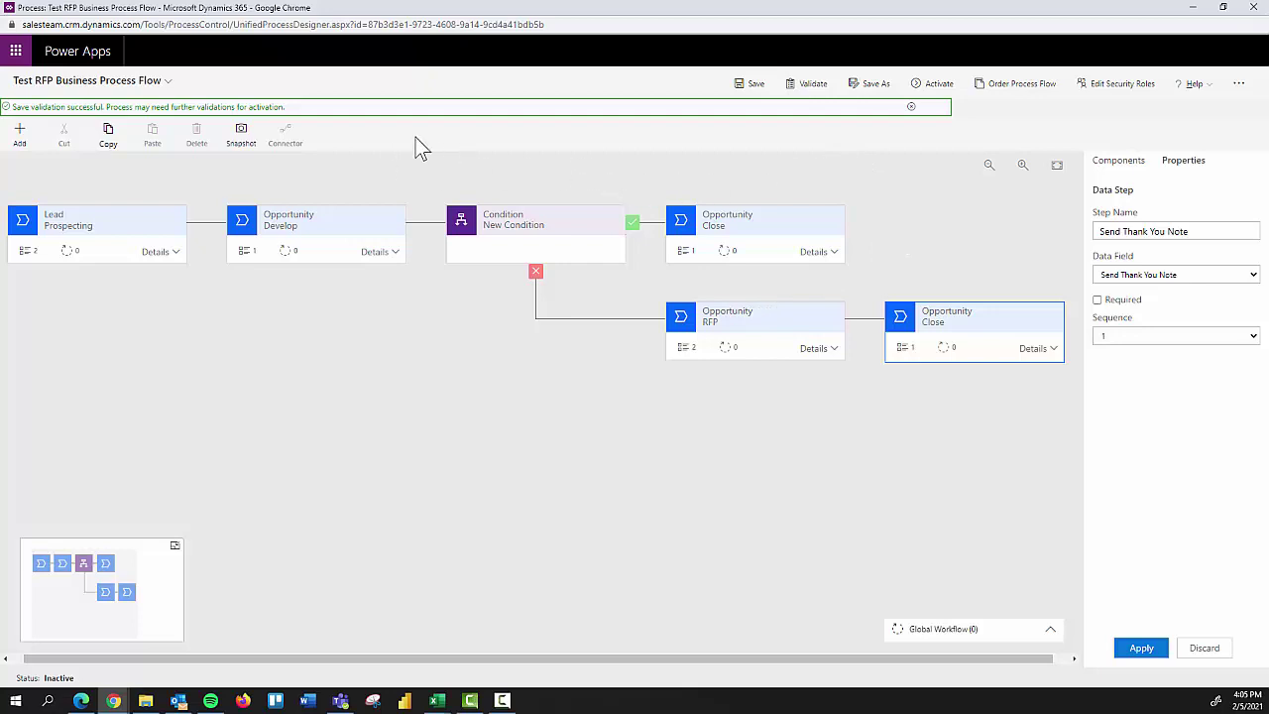
{"action": "left_click", "coordinate": [167, 81]}
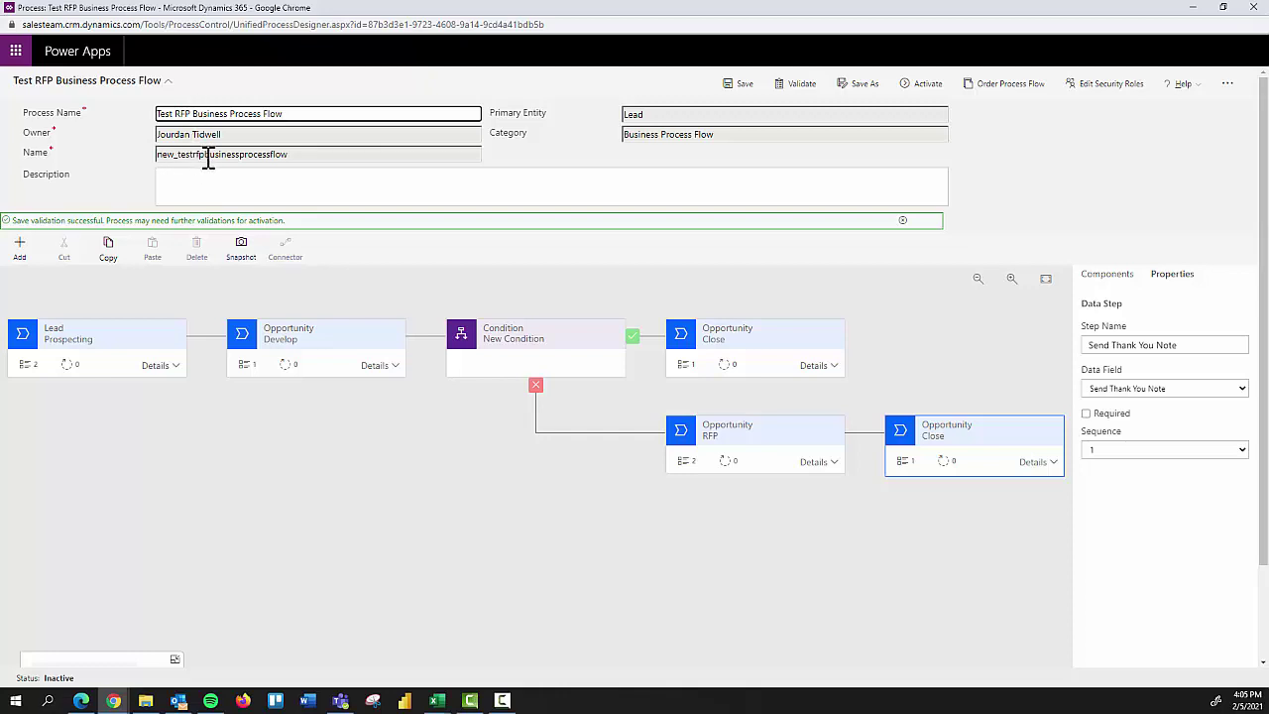
{"action": "left_click", "coordinate": [307, 155]}
{"action": "double_click", "coordinate": [303, 155]}
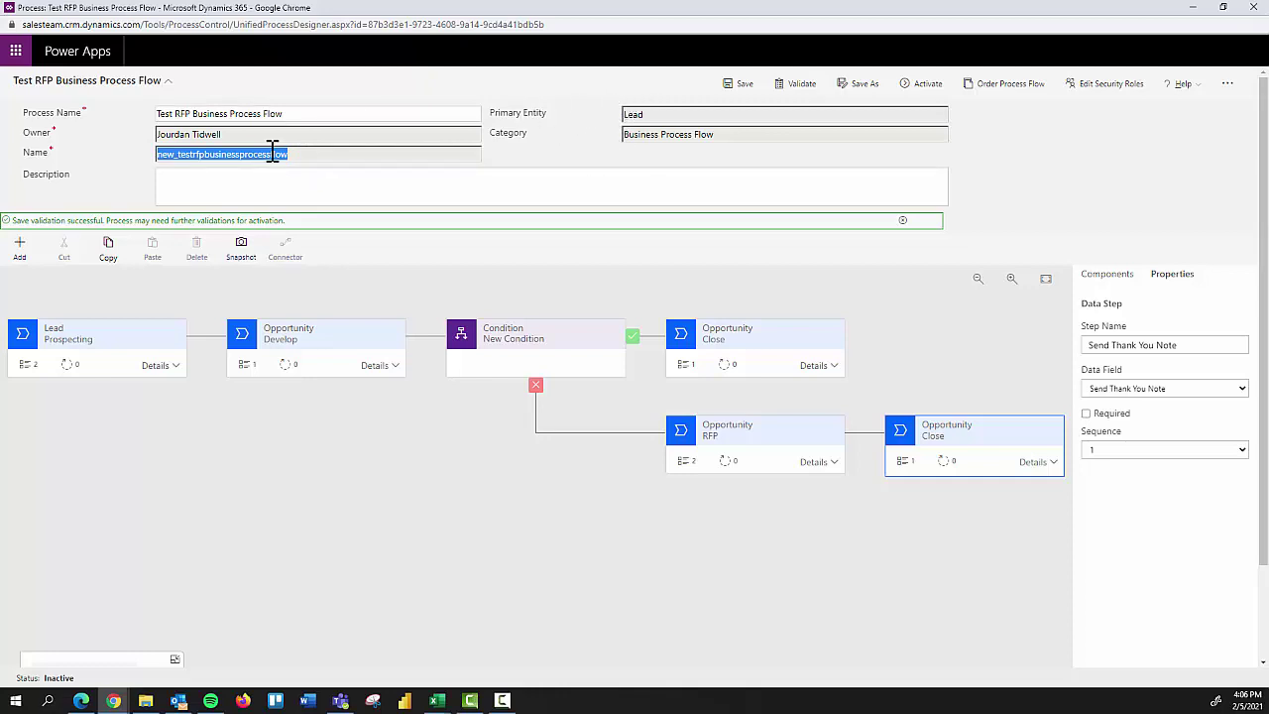
Step: Collapse the process header and pan the canvas so Lead Prospecting shows fully
{"action": "left_click", "coordinate": [169, 81]}
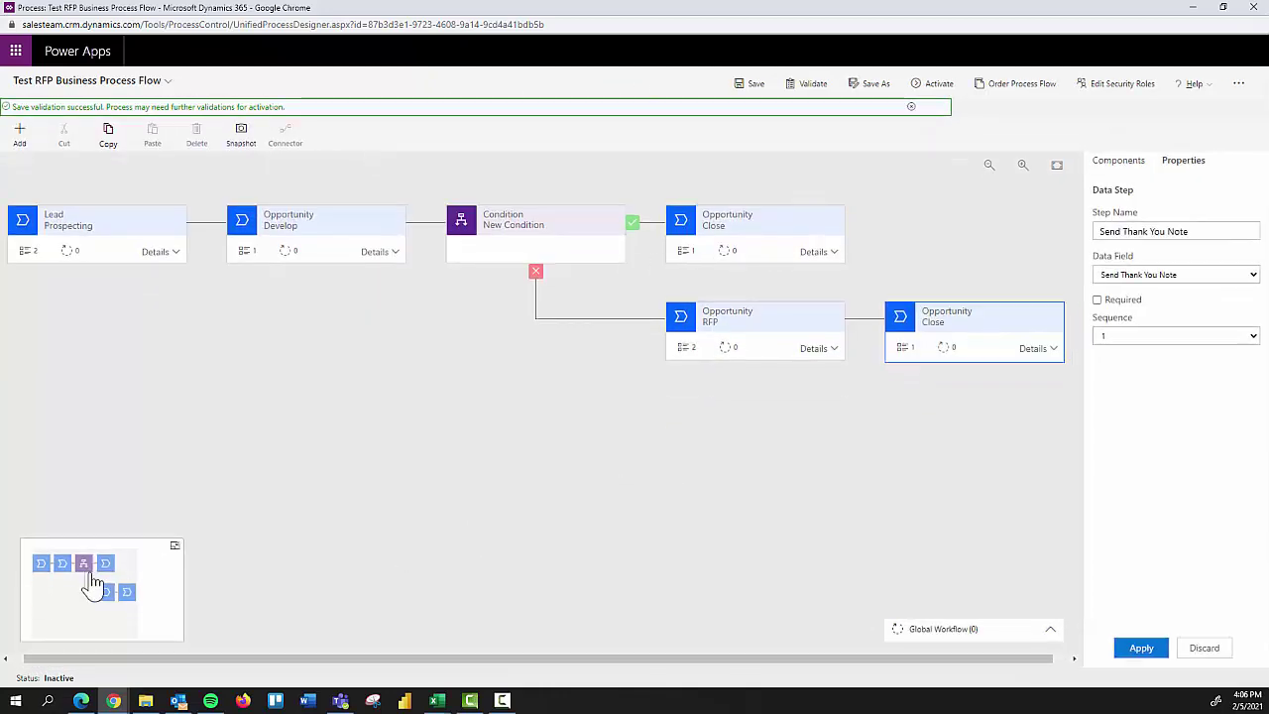
{"action": "left_click_drag", "start_coordinate": [94, 589], "coordinate": [57, 581]}
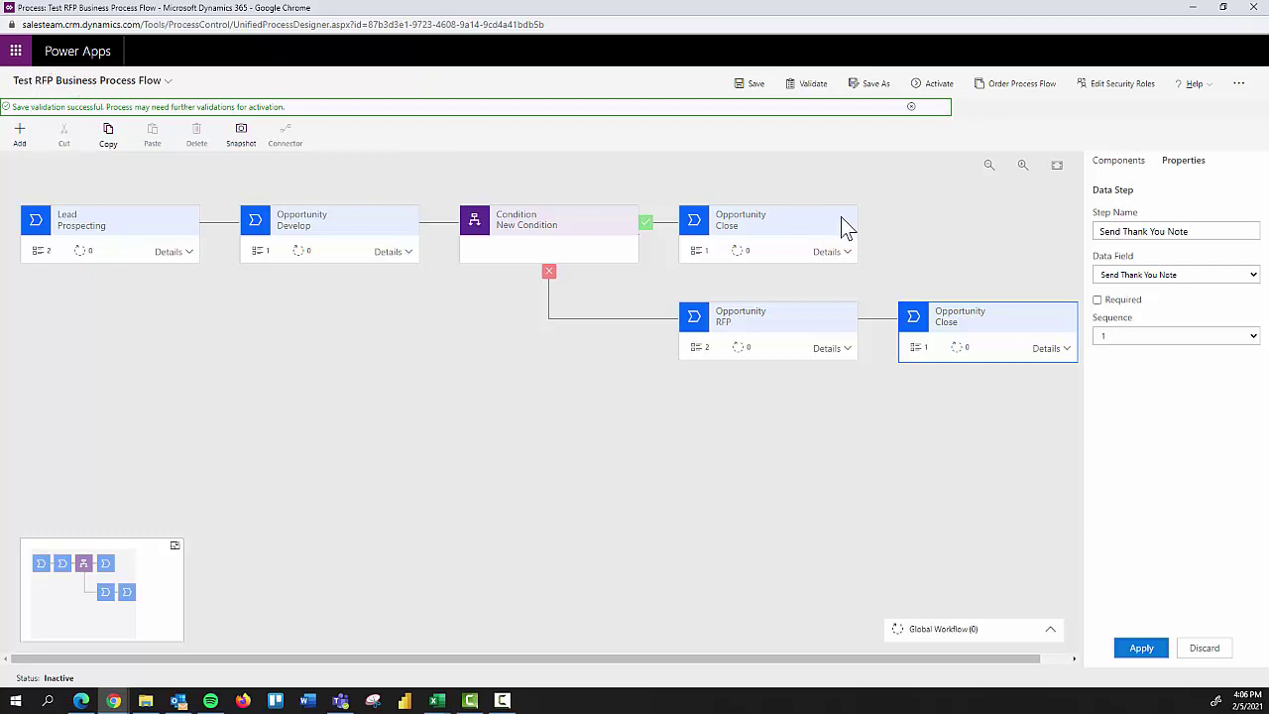
Step: Activate the Test RFP Business Process Flow and confirm the activation
{"action": "left_click", "coordinate": [936, 84]}
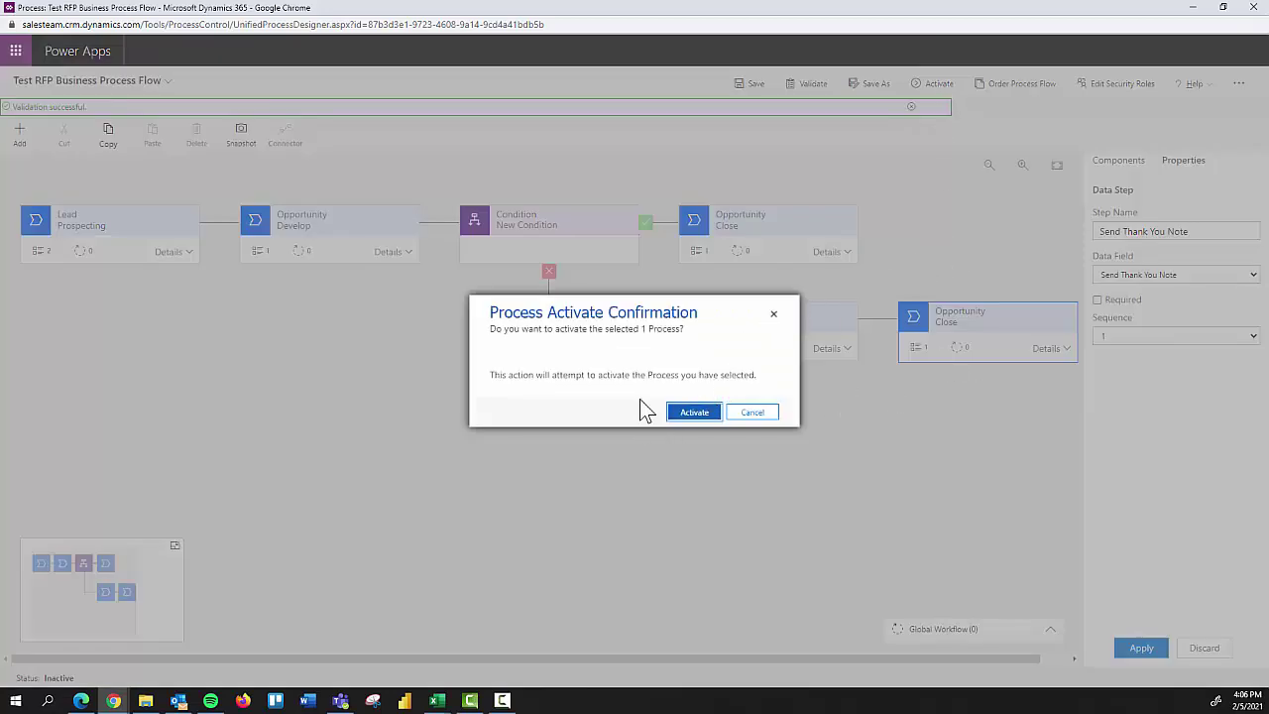
{"action": "left_click", "coordinate": [708, 418]}
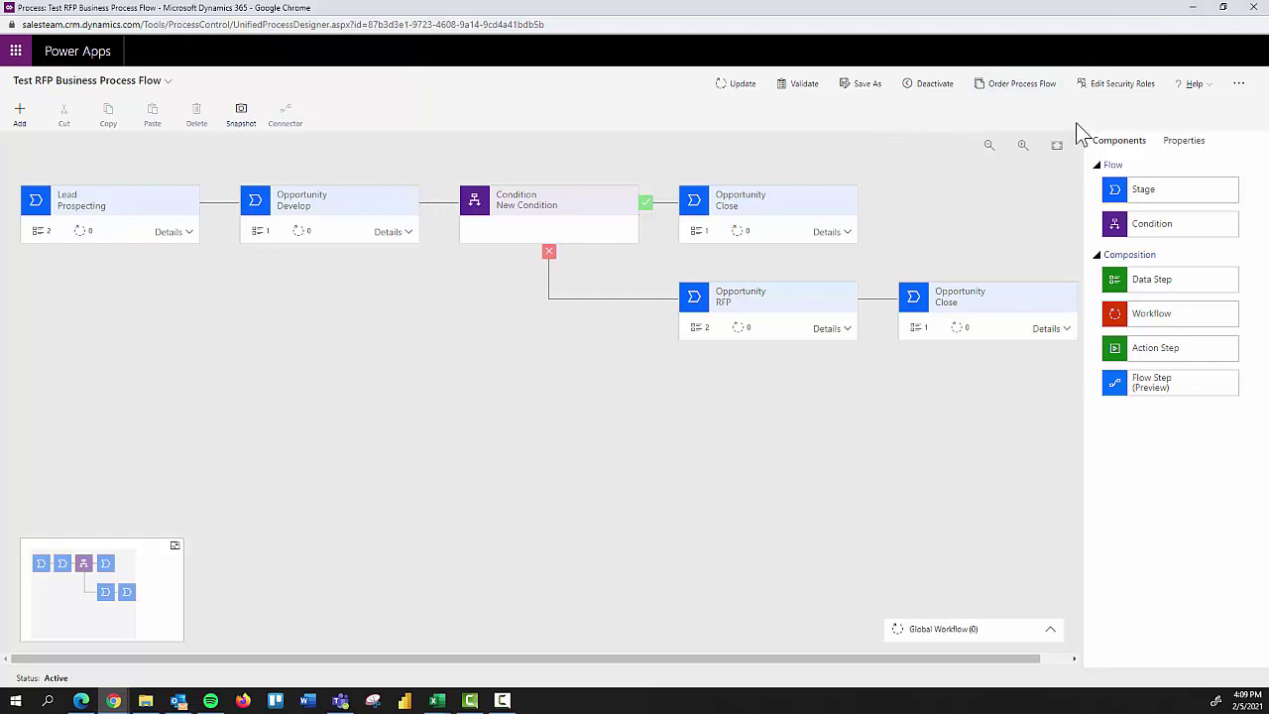
Step: Close the process designer and bring the Sales Hub dashboard window forward, reloading it
{"action": "left_click", "coordinate": [1254, 11]}
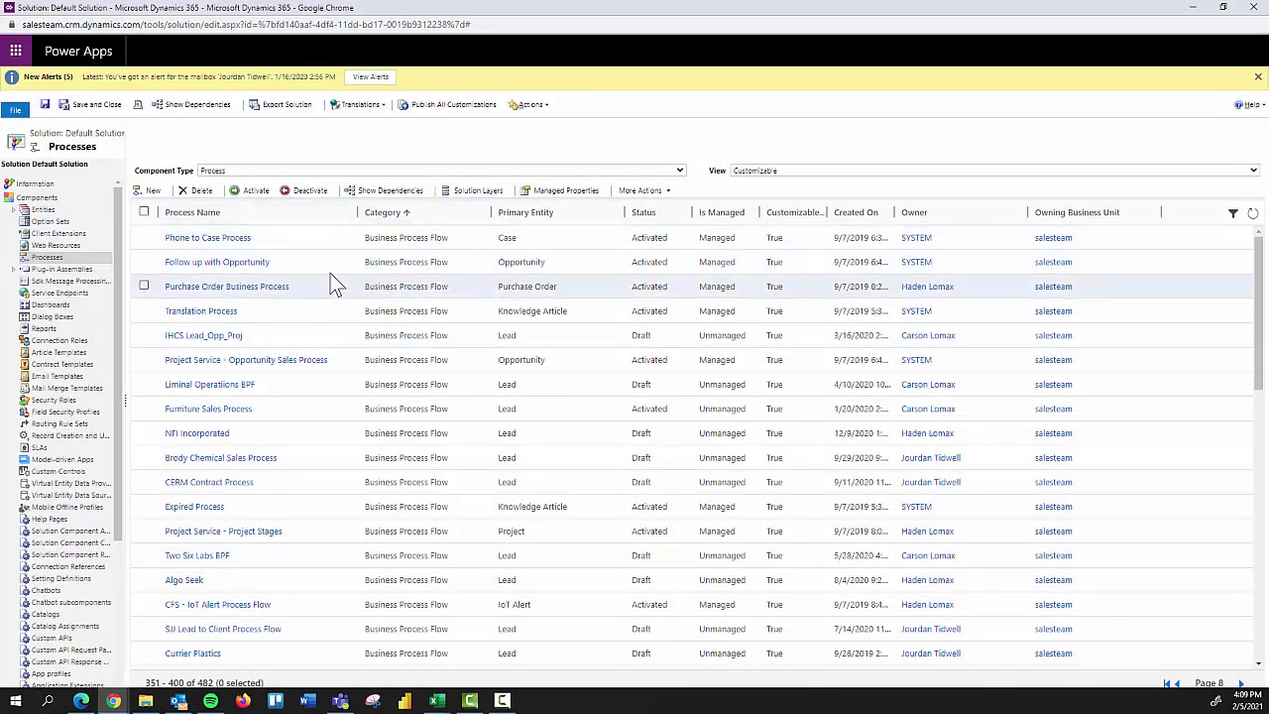
{"action": "mouse_move", "coordinate": [114, 702]}
{"action": "left_click", "coordinate": [79, 649]}
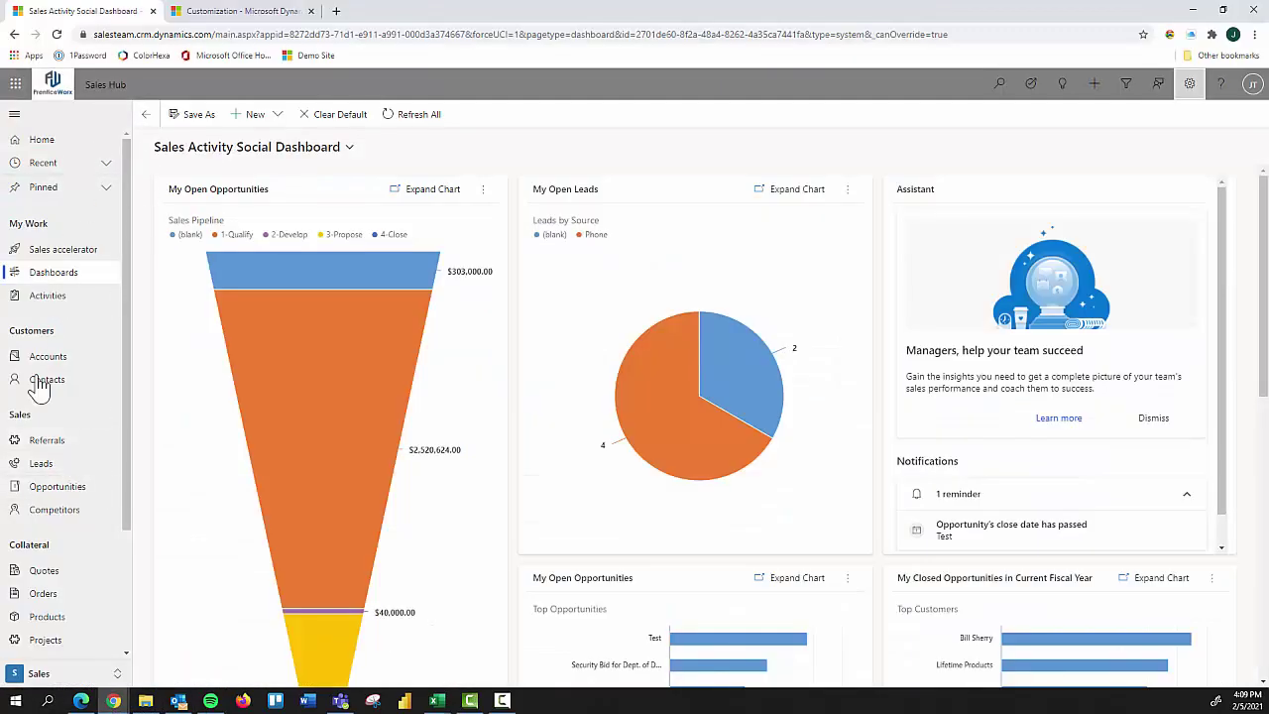
{"action": "left_click", "coordinate": [58, 35]}
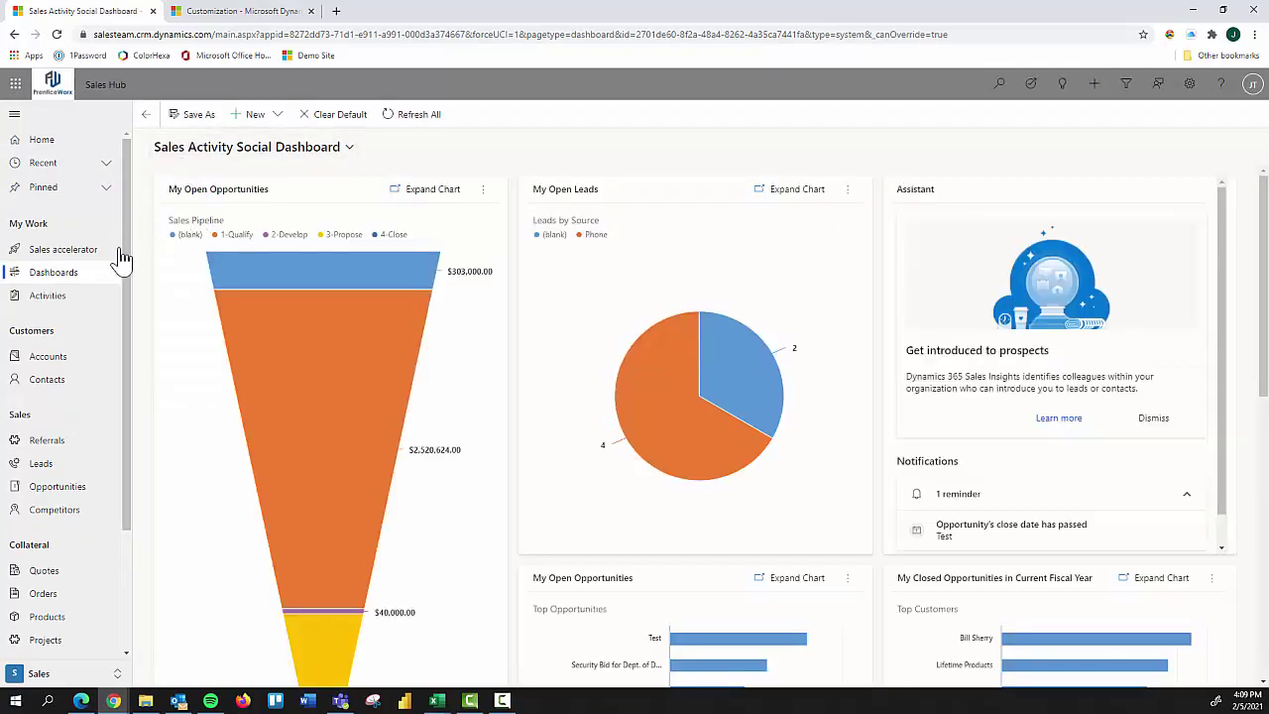
Step: From Leads, list the published apps and open the Sales Hub app's options
{"action": "left_click", "coordinate": [45, 463]}
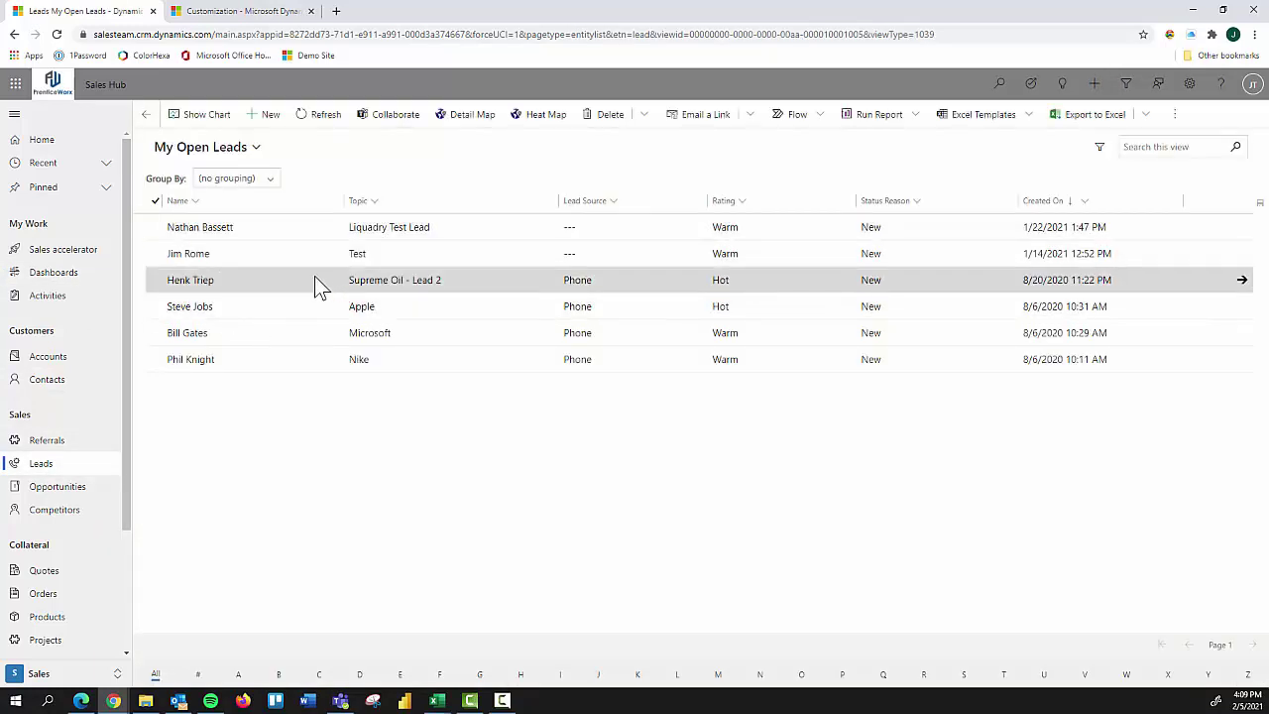
{"action": "left_click", "coordinate": [109, 86]}
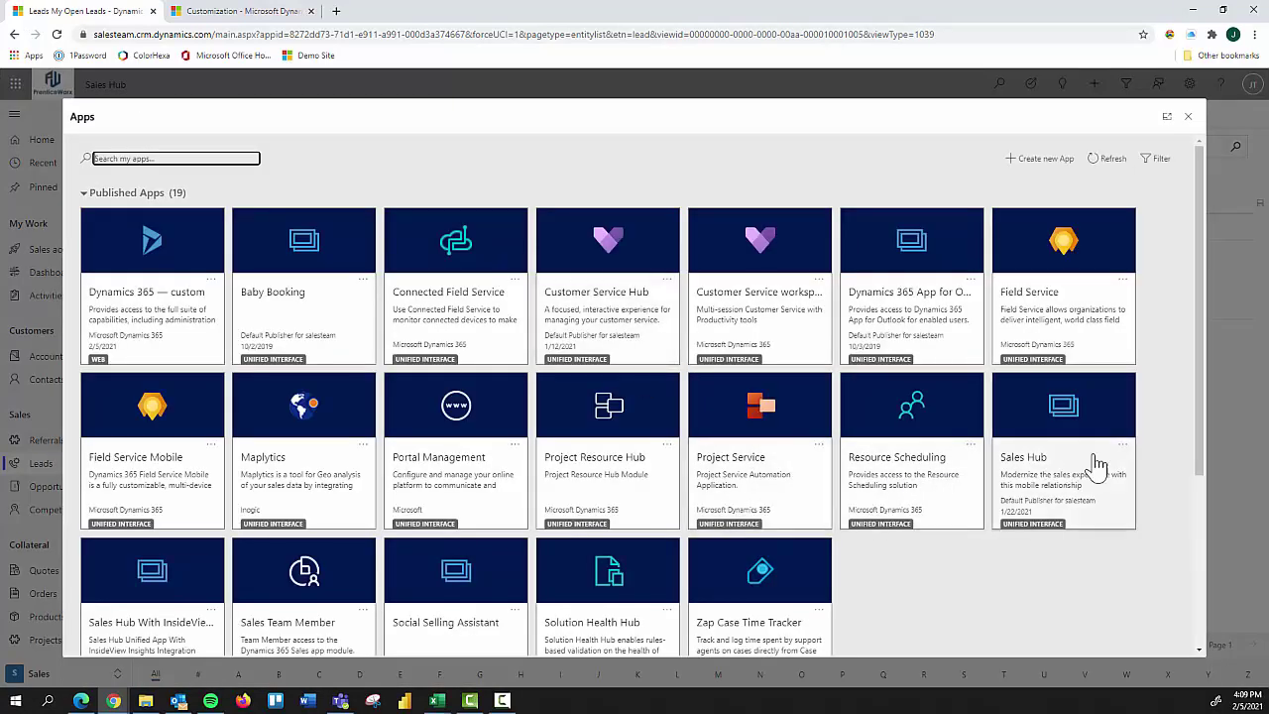
{"action": "left_click", "coordinate": [1123, 445]}
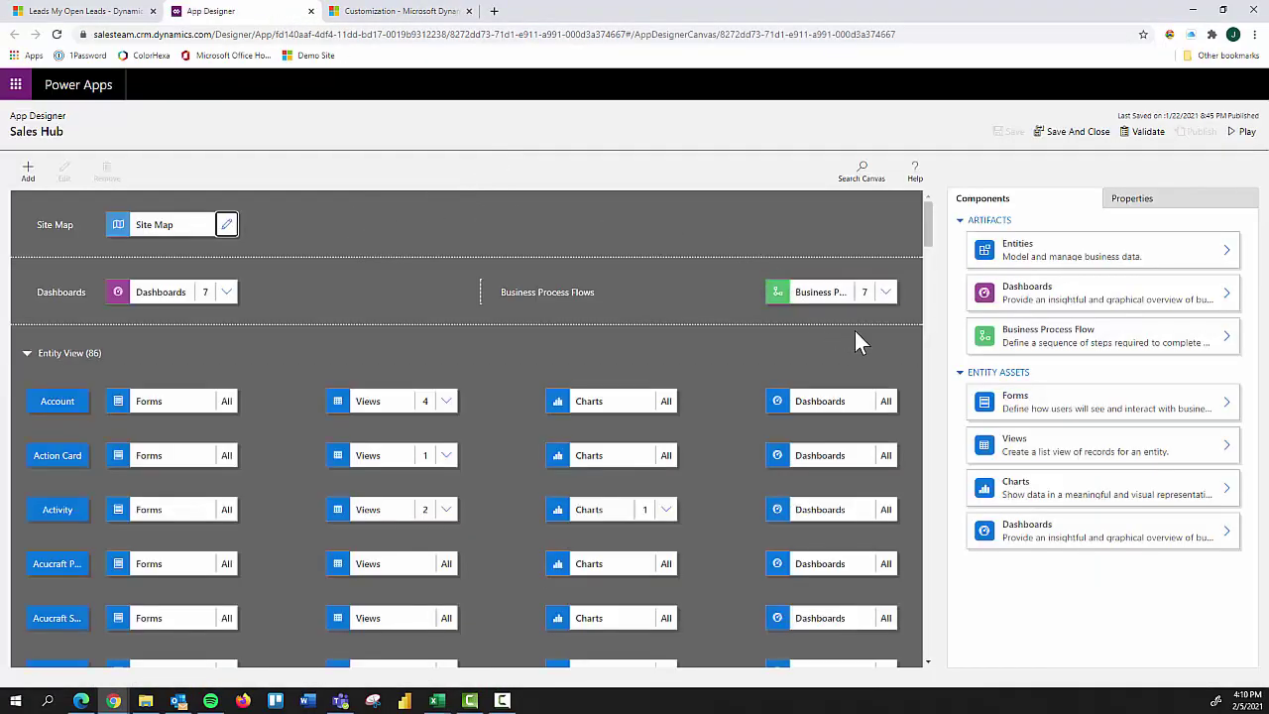
Step: Expand the Sales Hub app's Business Process Flows list and browse its entries
{"action": "left_click", "coordinate": [810, 296]}
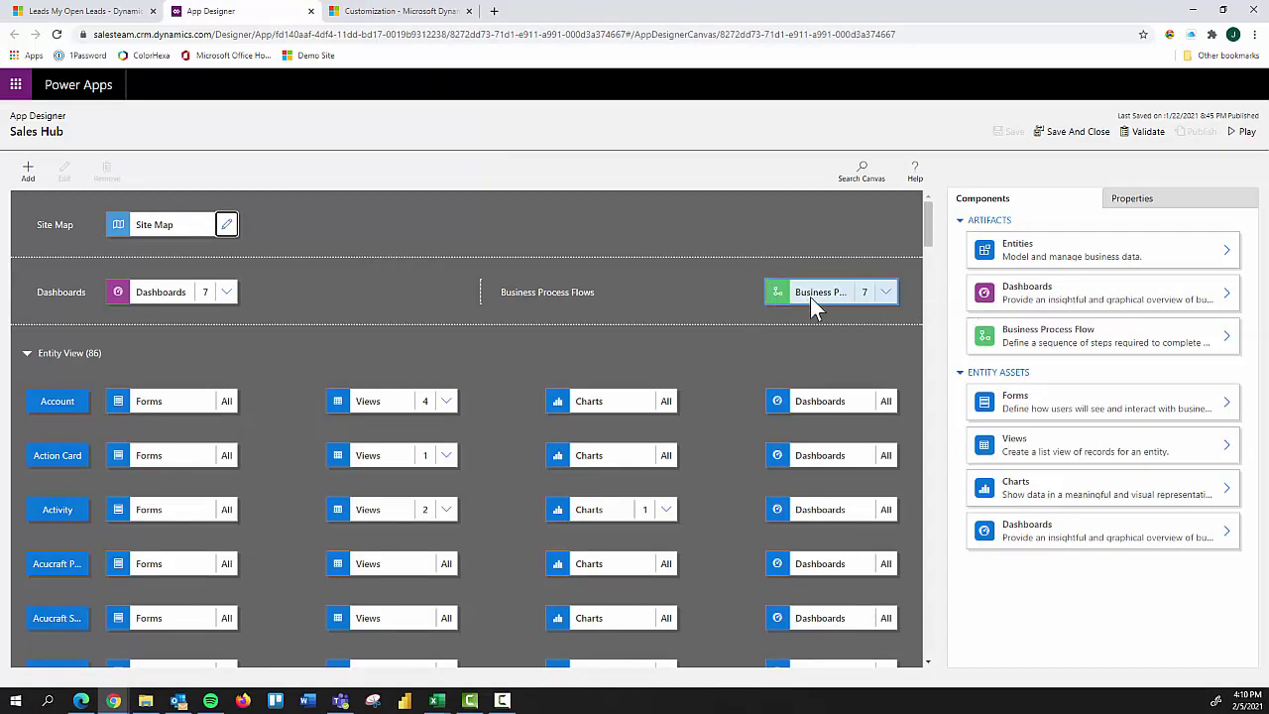
{"action": "left_click", "coordinate": [884, 294]}
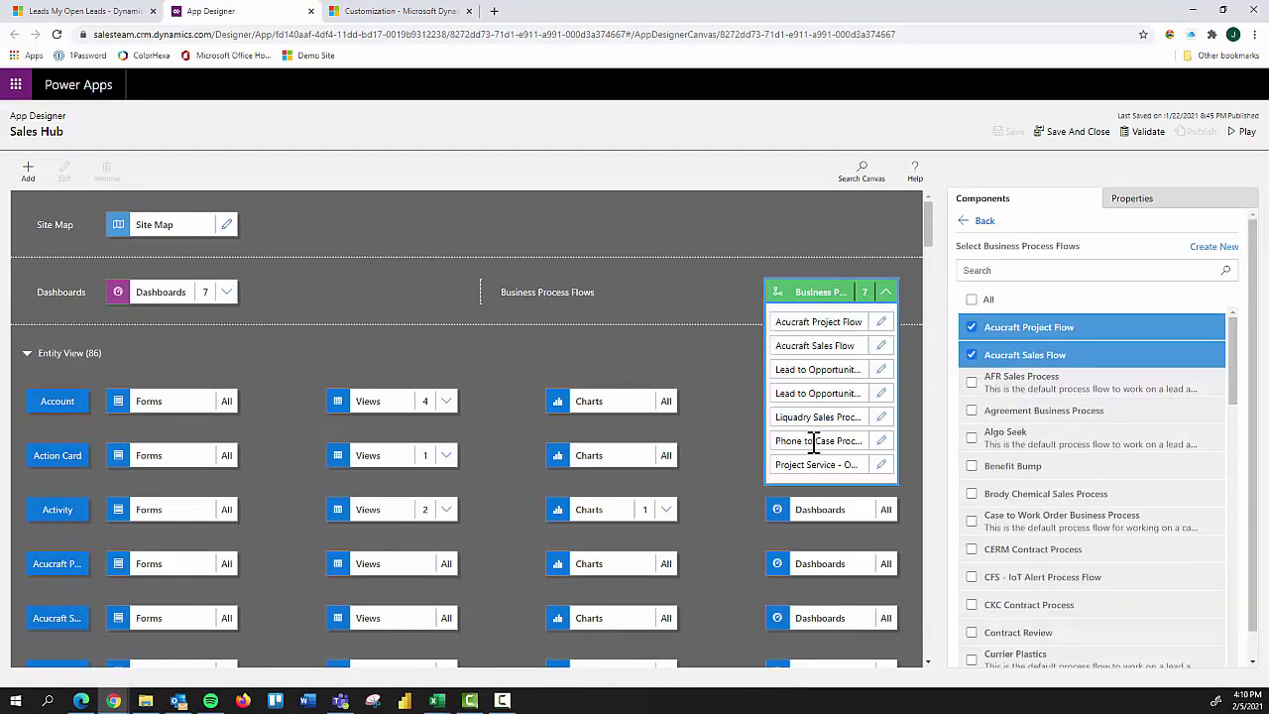
{"action": "scroll", "coordinate": [994, 481], "scroll_direction": "down", "scroll_amount": 3}
{"action": "scroll", "coordinate": [1006, 396], "scroll_direction": "down", "scroll_amount": 3}
{"action": "scroll", "coordinate": [1008, 390], "scroll_direction": "down", "scroll_amount": 2}
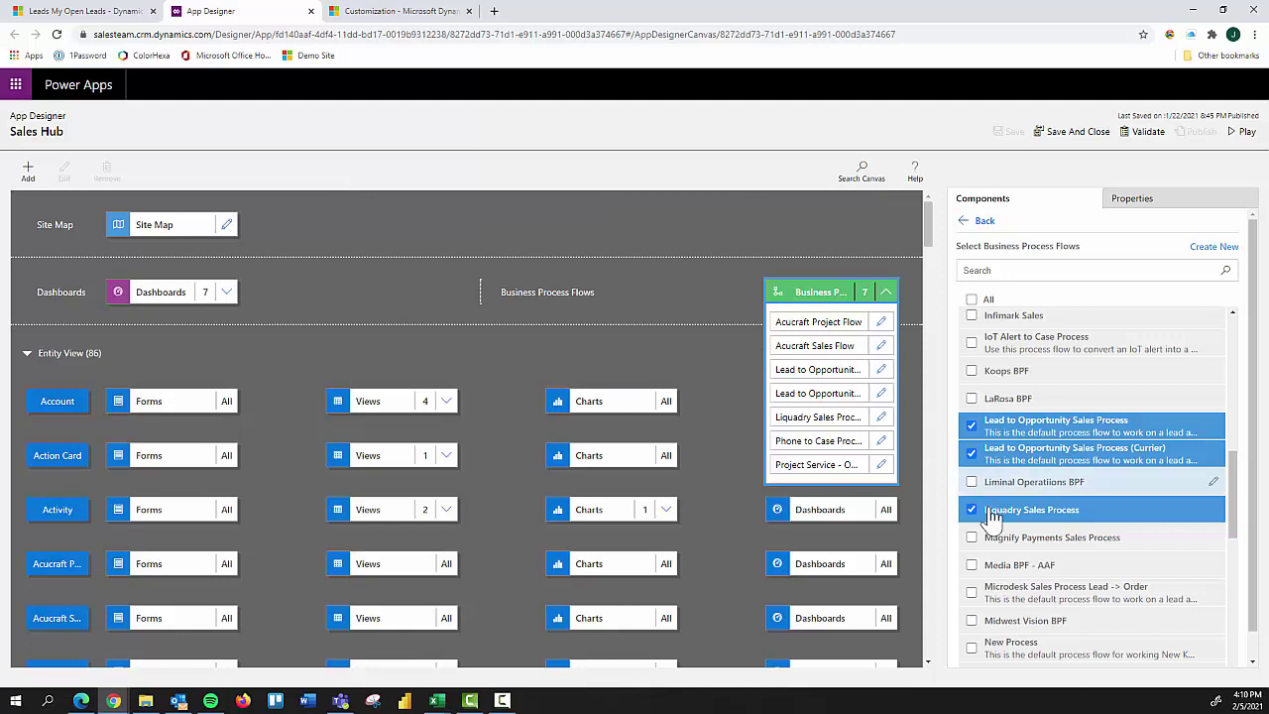
{"action": "scroll", "coordinate": [1020, 525], "scroll_direction": "down", "scroll_amount": 8}
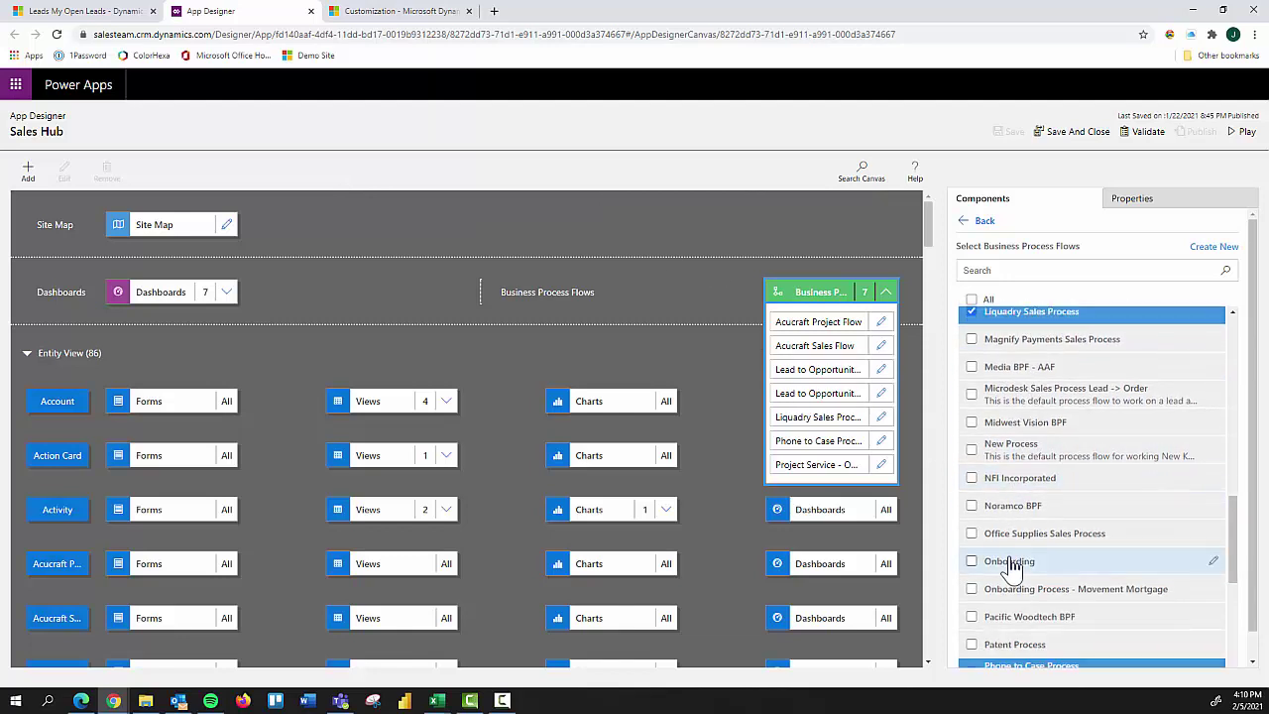
{"action": "scroll", "coordinate": [1008, 565], "scroll_direction": "down", "scroll_amount": 5}
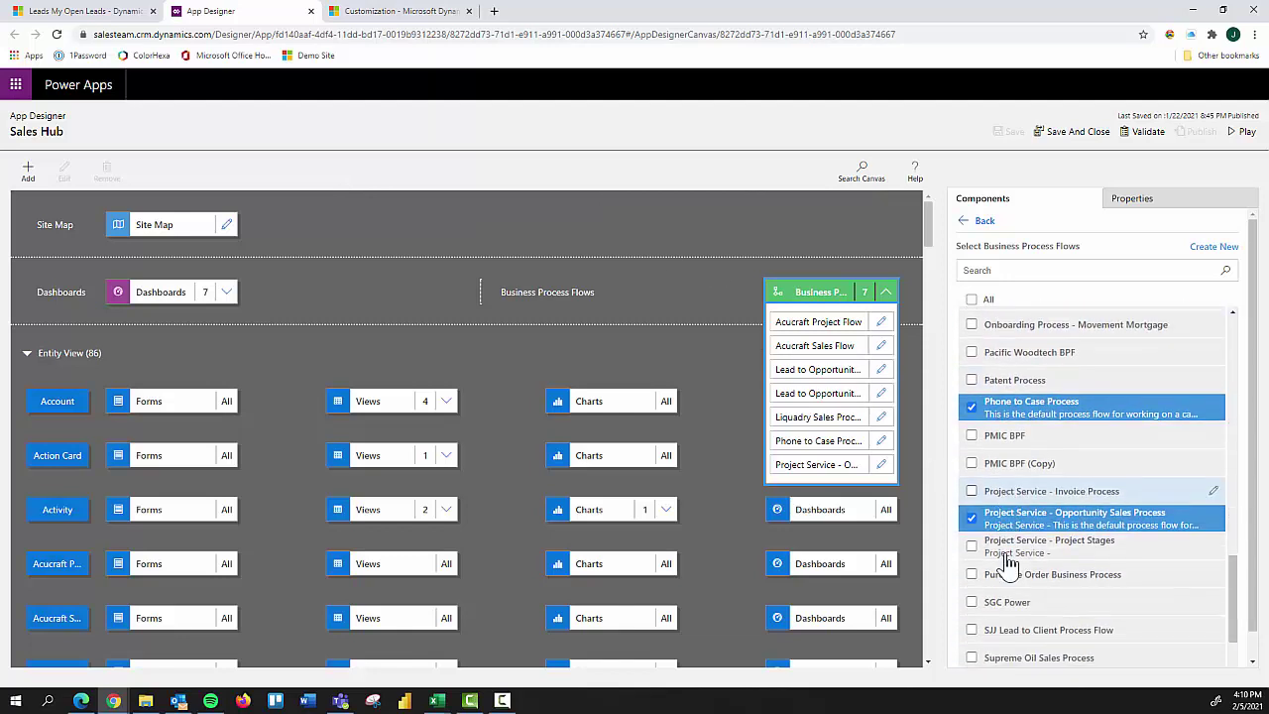
{"action": "scroll", "coordinate": [1010, 517], "scroll_direction": "up", "scroll_amount": 2}
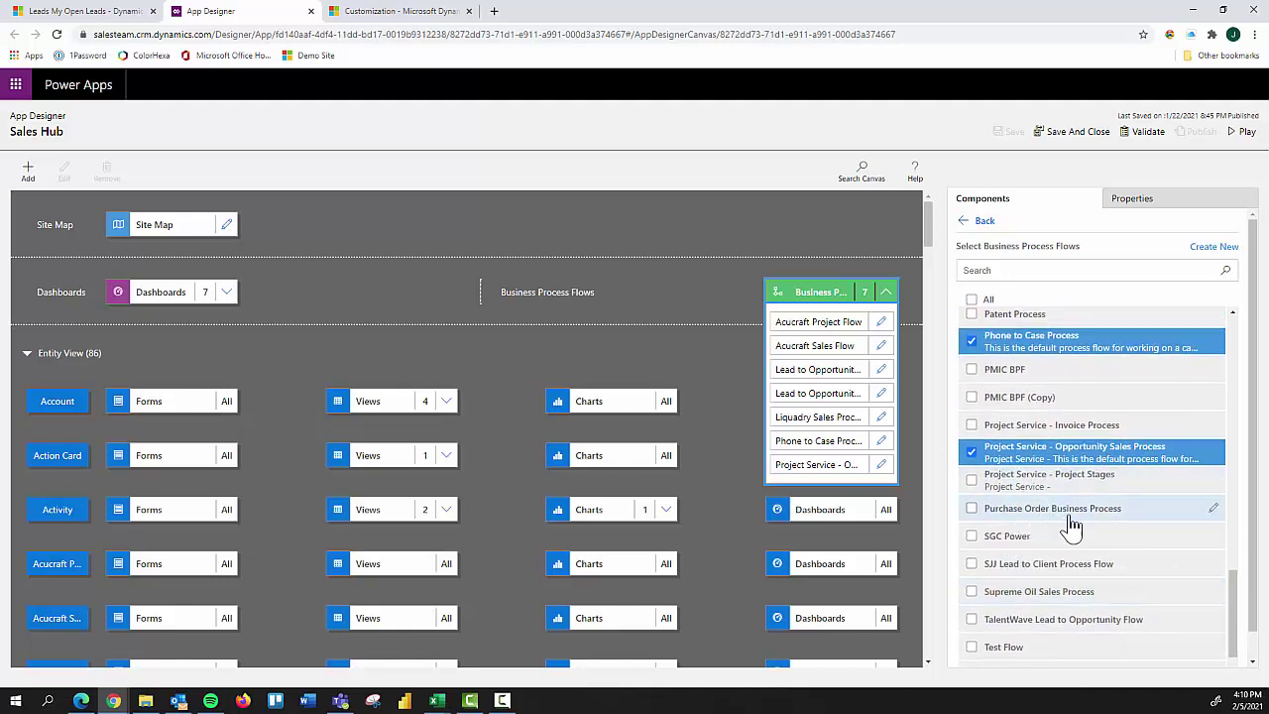
{"action": "scroll", "coordinate": [1066, 466], "scroll_direction": "up", "scroll_amount": 4}
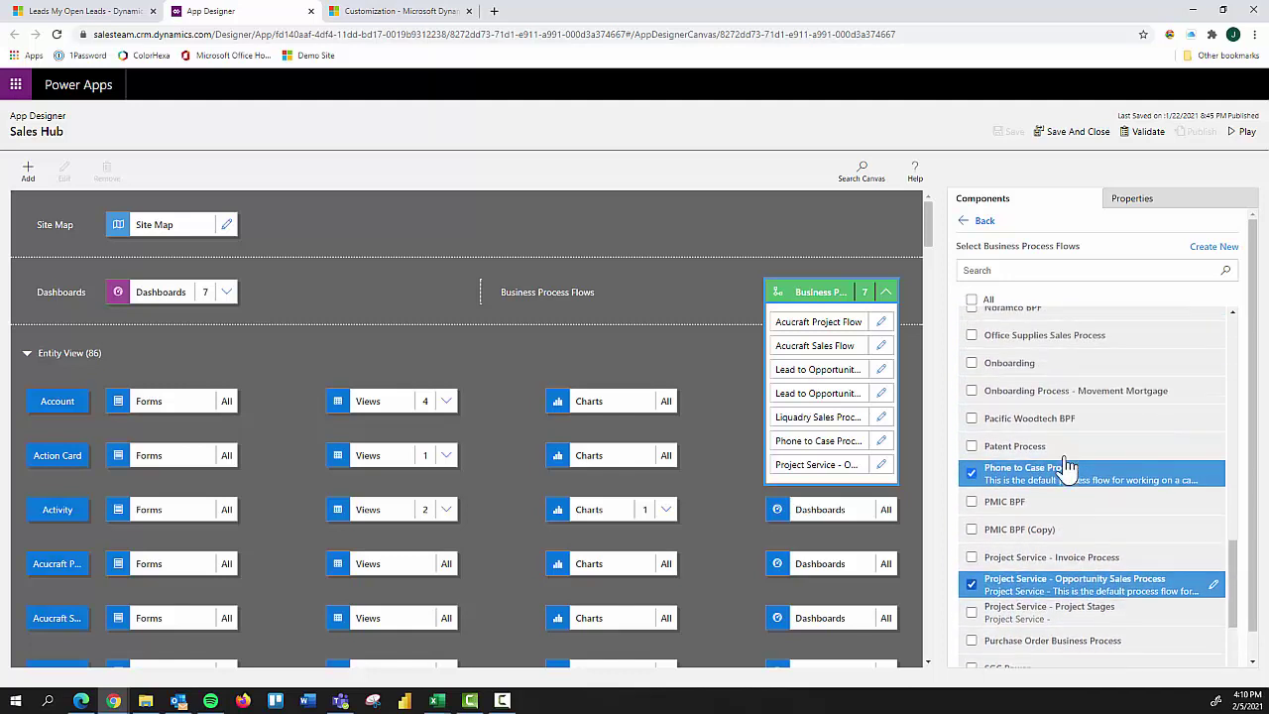
{"action": "scroll", "coordinate": [1064, 465], "scroll_direction": "down", "scroll_amount": 8}
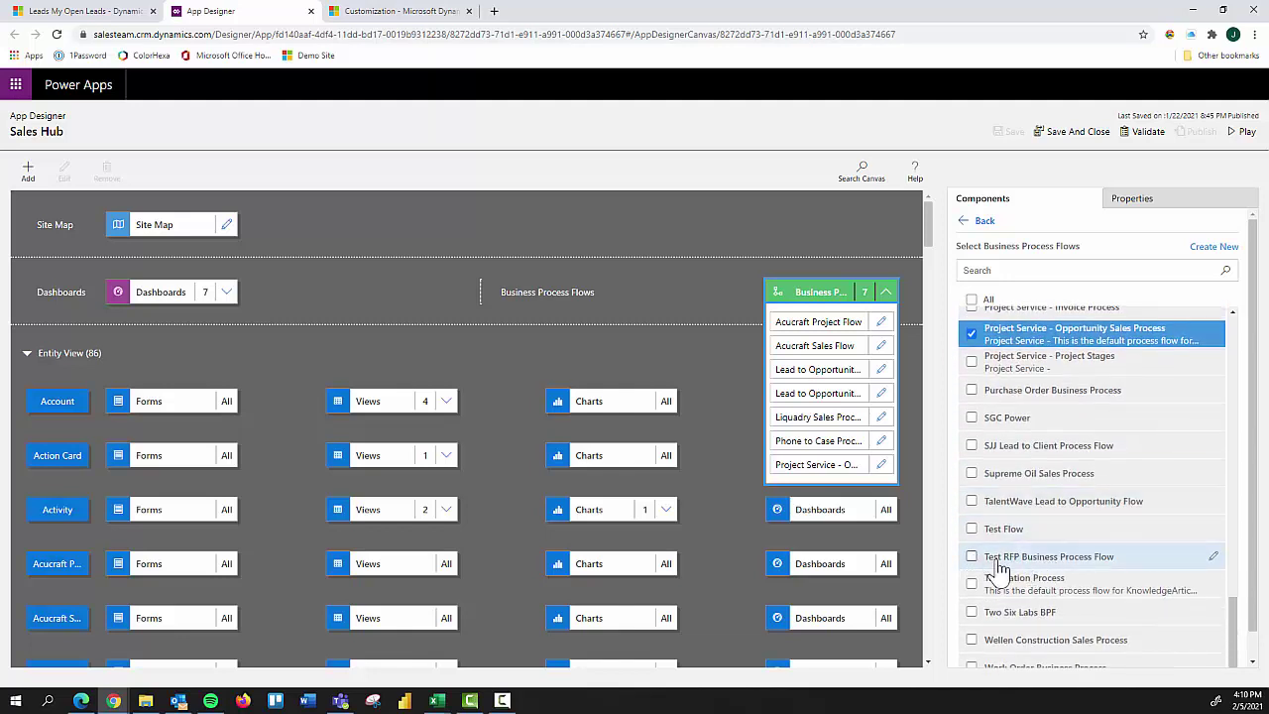
Step: Include Test RFP Business Process Flow in Sales Hub, then save and publish the app
{"action": "left_click", "coordinate": [999, 558]}
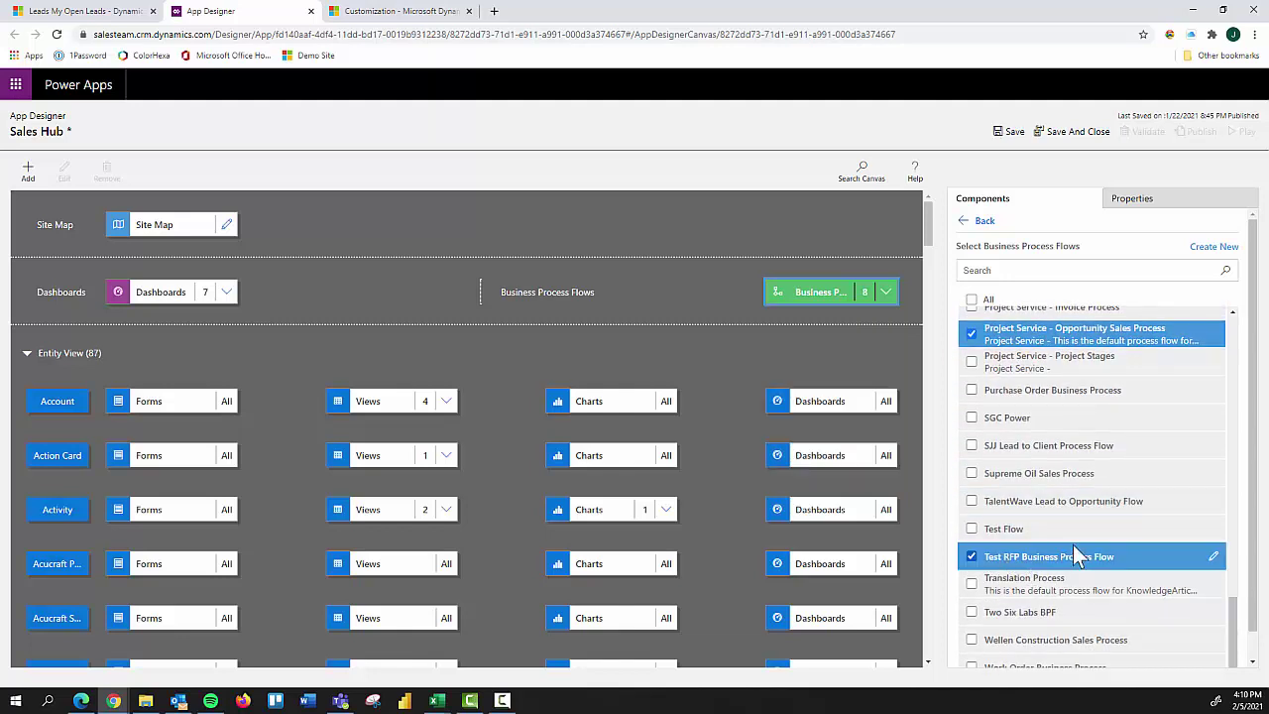
{"action": "left_click", "coordinate": [1006, 133]}
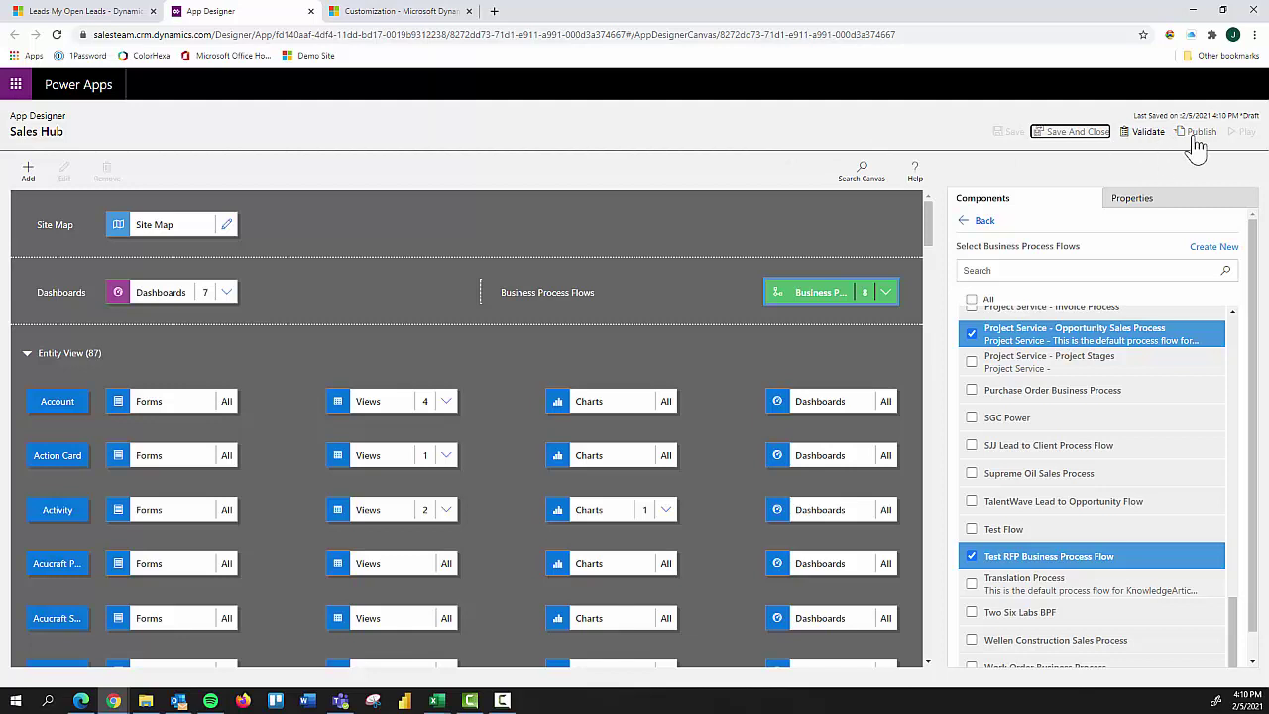
{"action": "left_click", "coordinate": [1196, 139]}
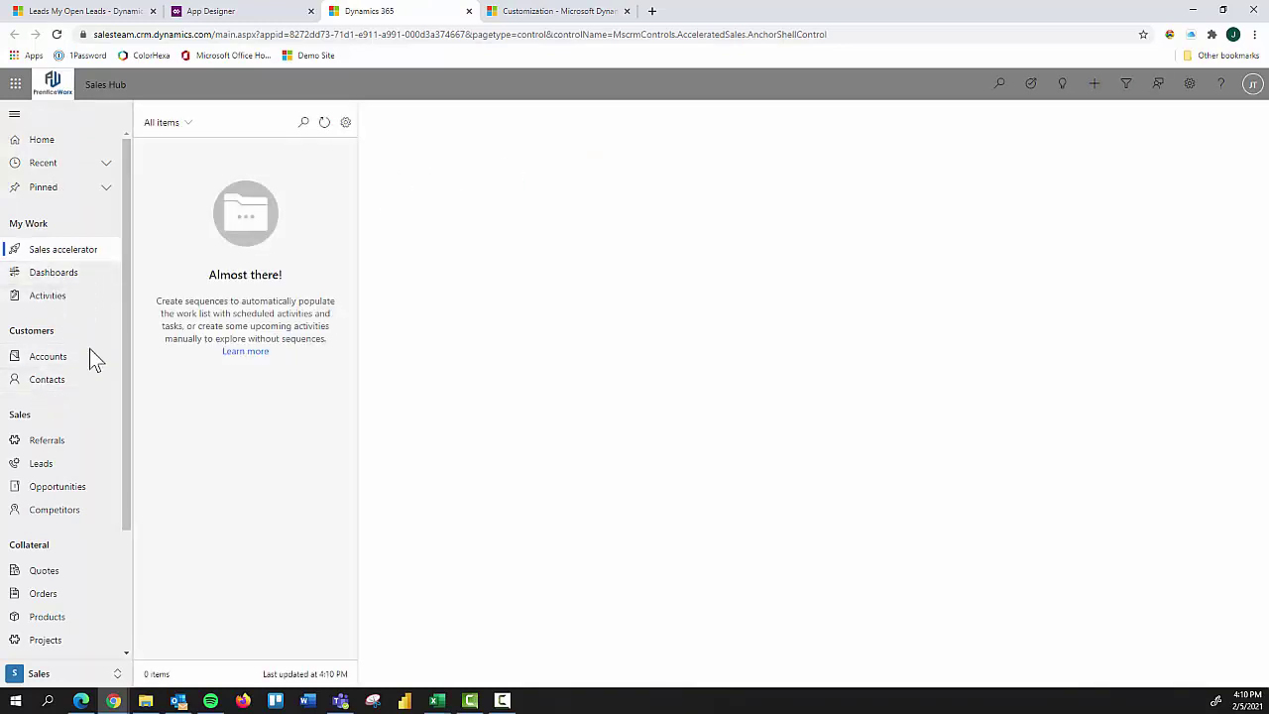
Step: Start a new lead with the topic 'New RFP Test Lead'
{"action": "left_click", "coordinate": [42, 465]}
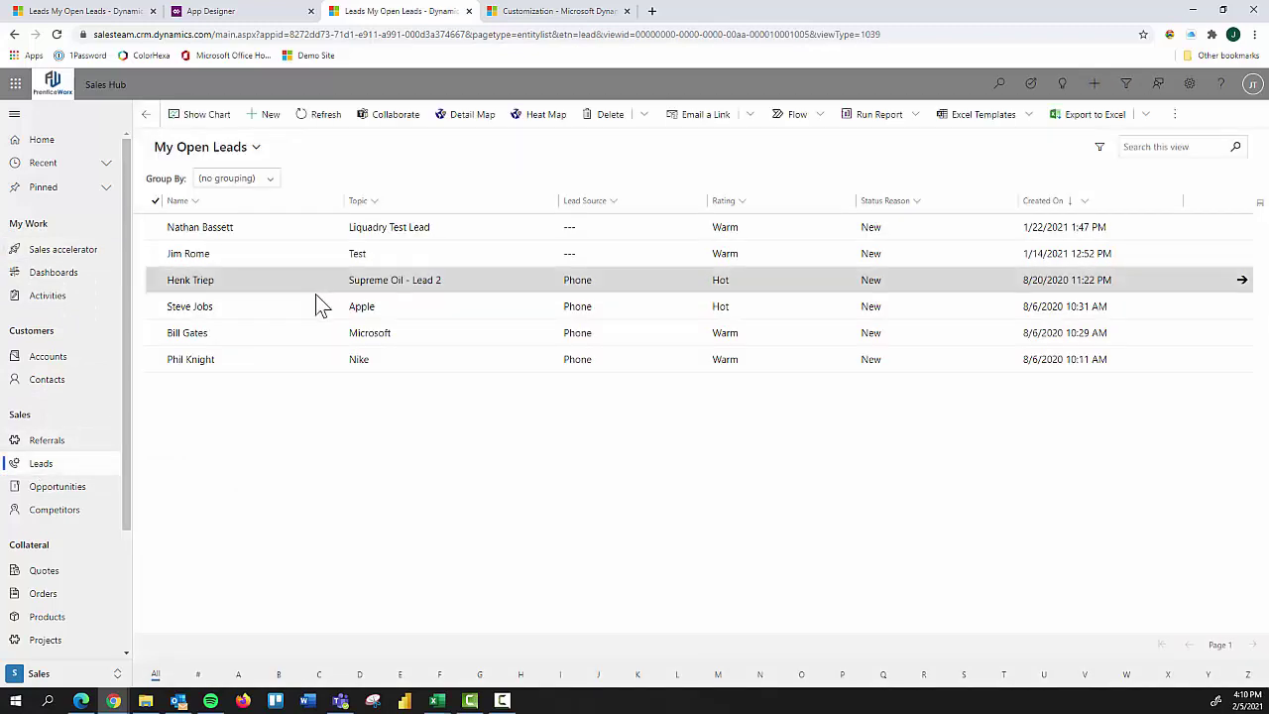
{"action": "left_click", "coordinate": [273, 117]}
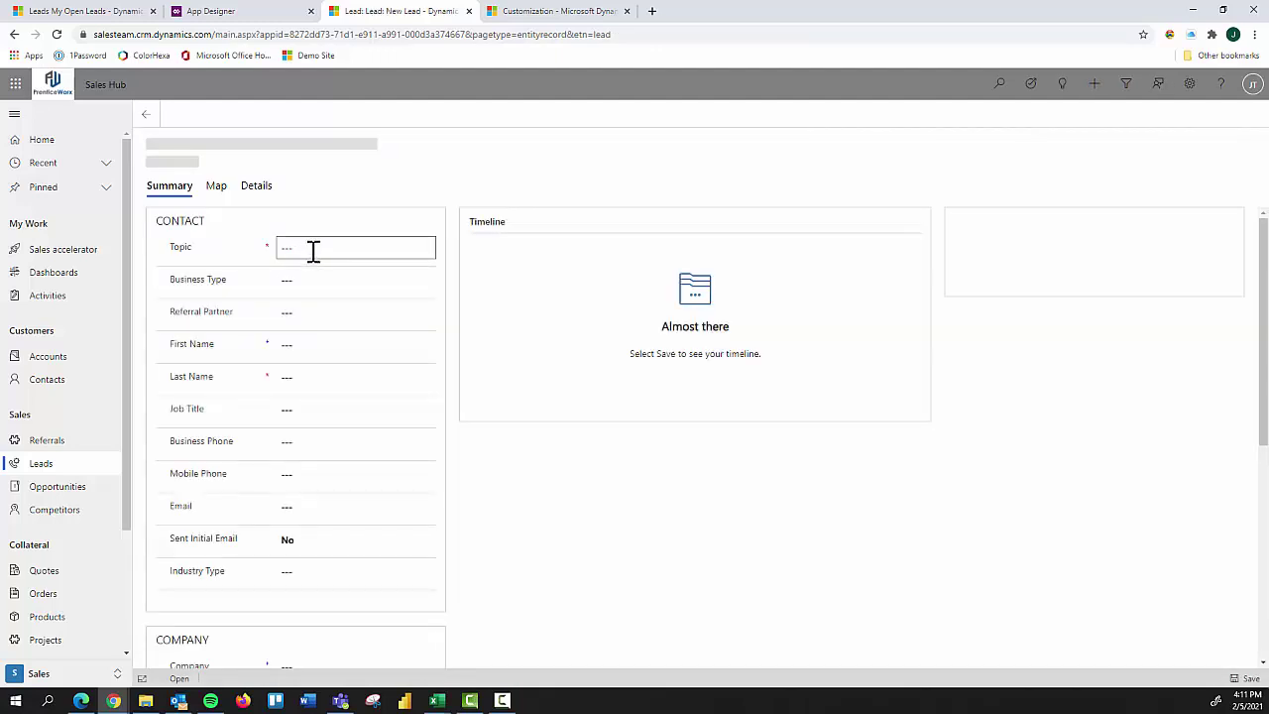
{"action": "left_click", "coordinate": [319, 285]}
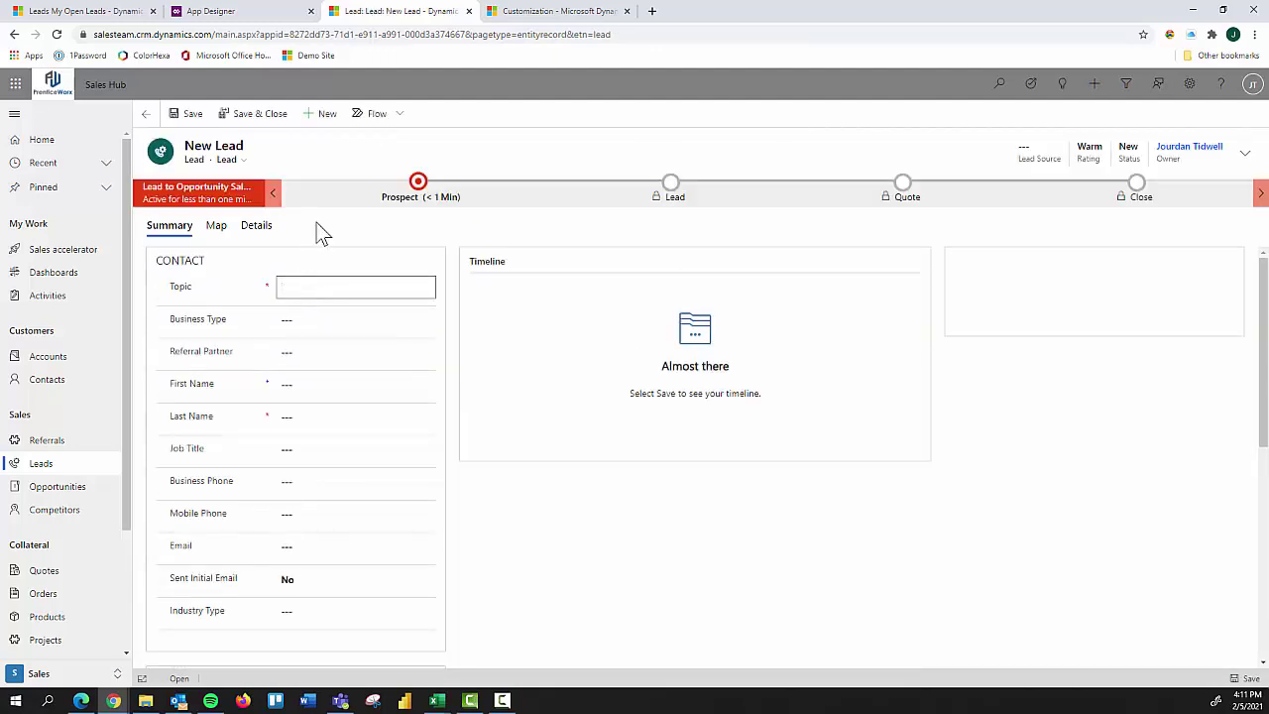
{"action": "type", "text": "New RFP Test Lead"}
{"action": "key", "text": "Tab"}
{"action": "key", "text": "Tab"}
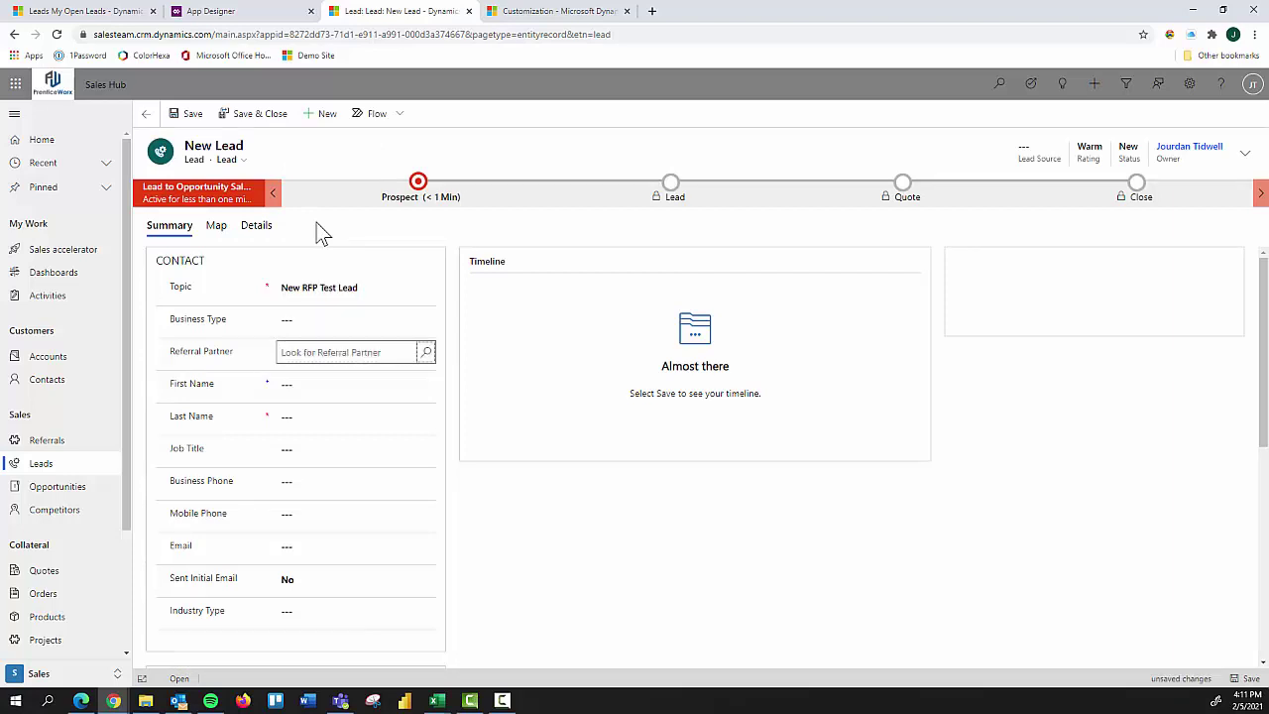
Step: Enter the contact's first and last name and save the lead
{"action": "key", "text": "Tab"}
{"action": "type", "text": "Don"}
{"action": "key", "text": "Tab"}
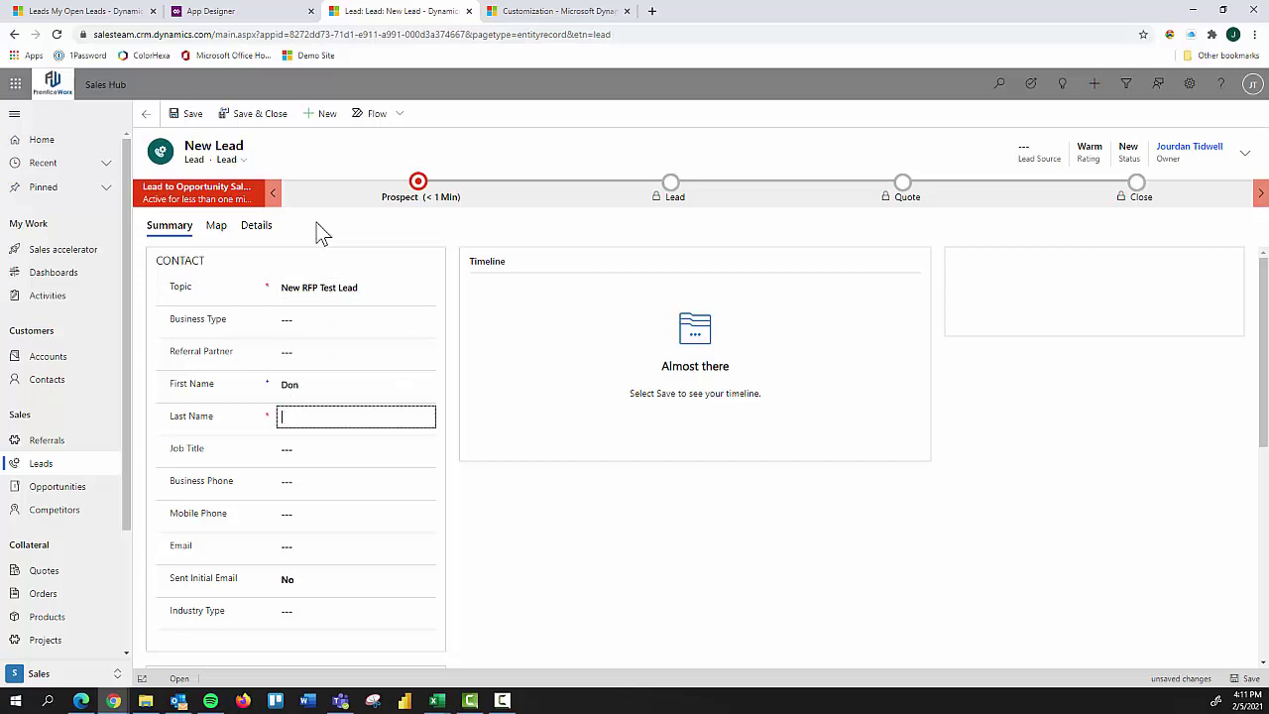
{"action": "type", "text": "Smith"}
{"action": "key", "text": "Tab"}
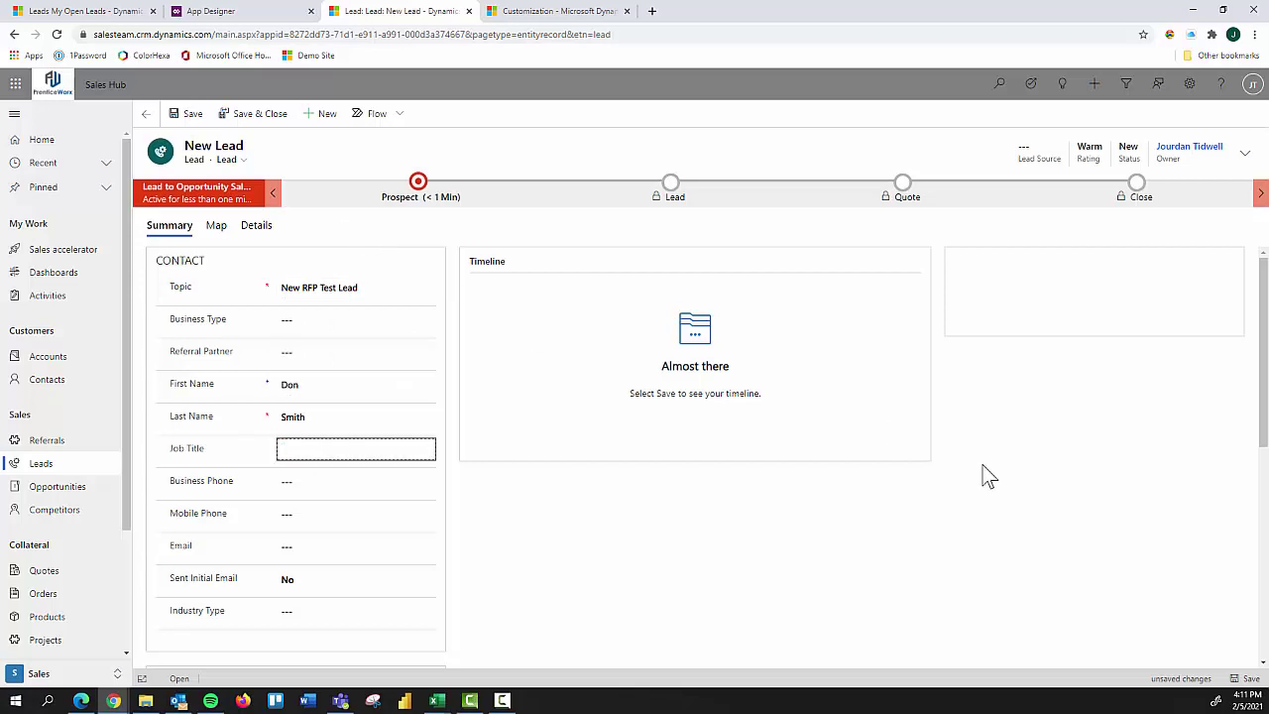
{"action": "left_click", "coordinate": [1243, 677]}
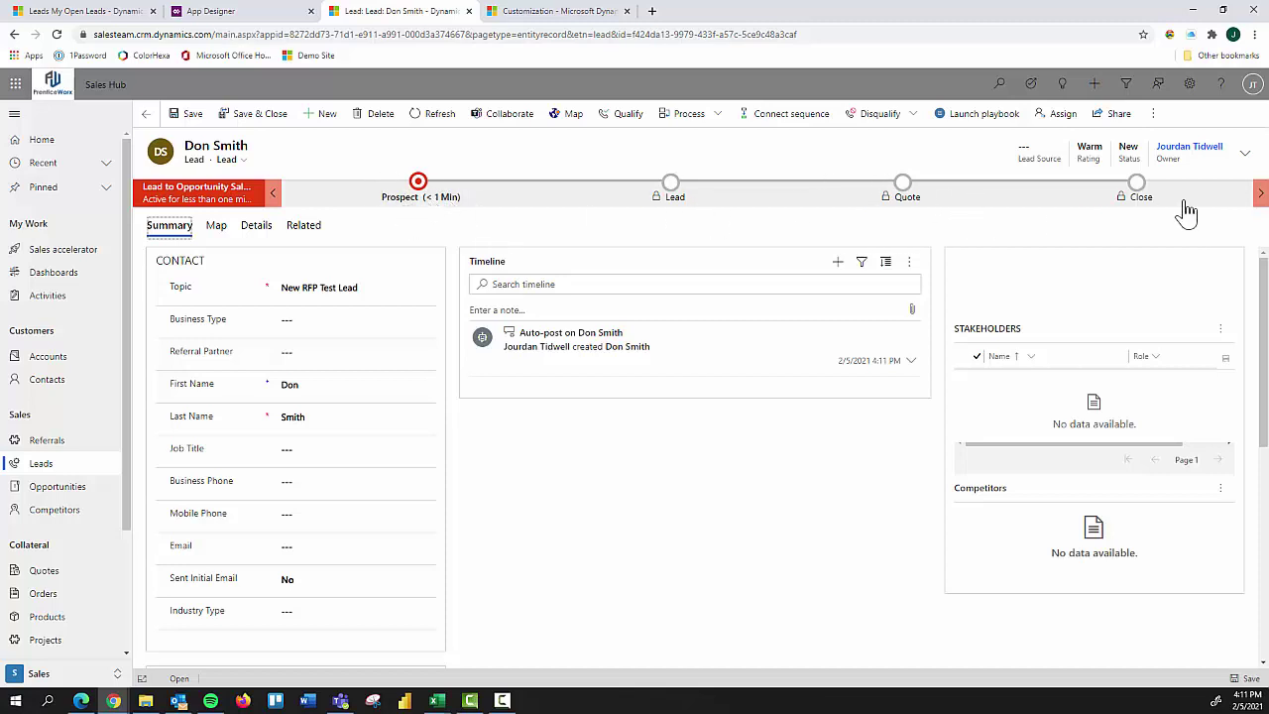
Step: Switch the lead's process to Test RFP Business Process Flow
{"action": "left_click", "coordinate": [710, 121]}
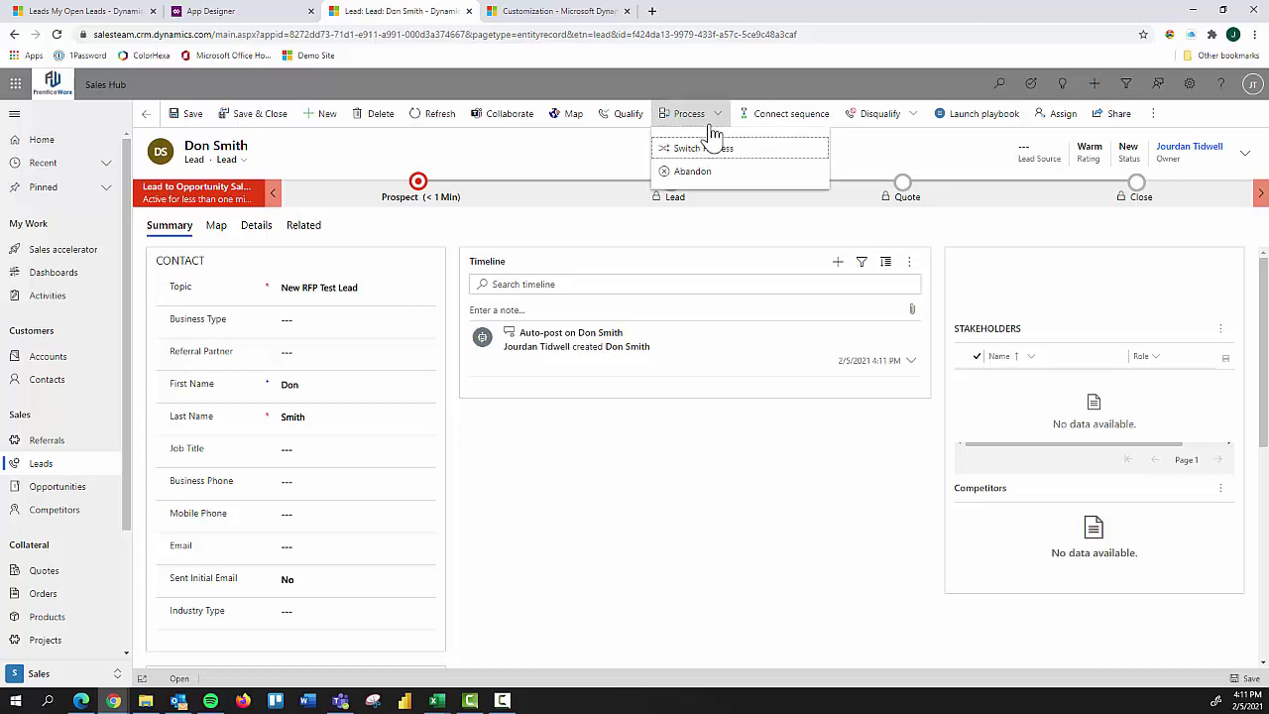
{"action": "left_click", "coordinate": [708, 150]}
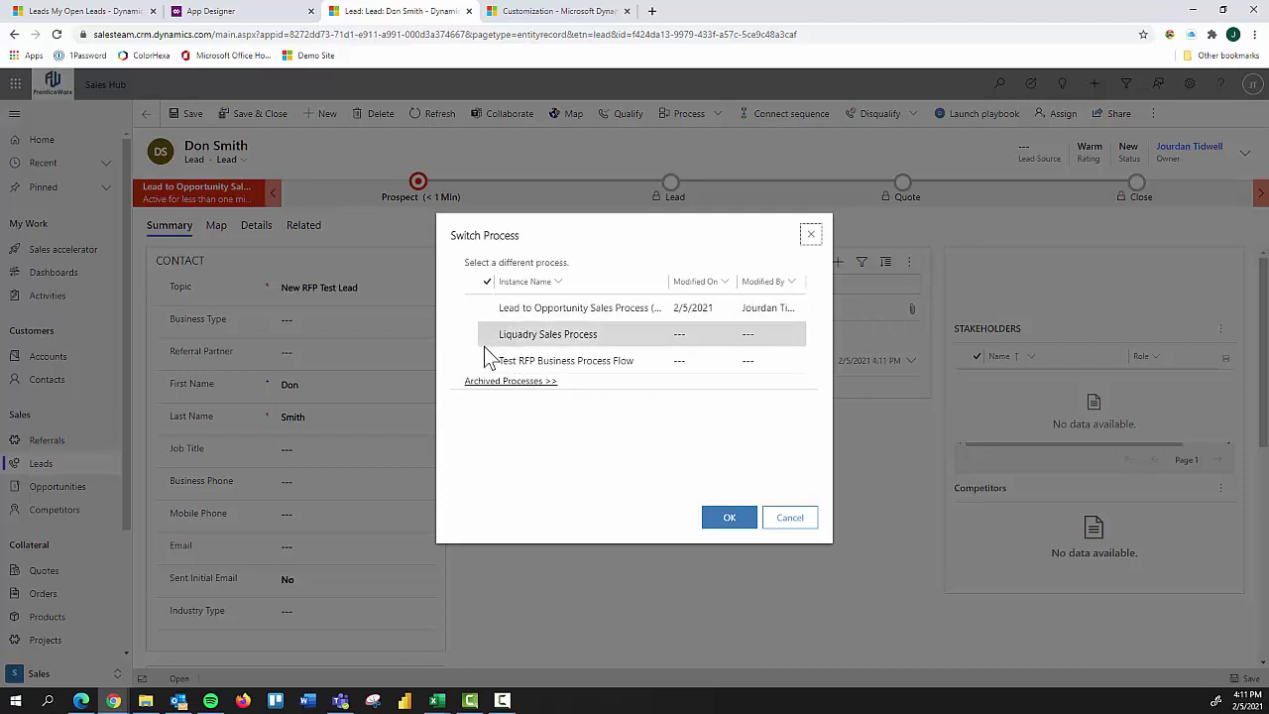
{"action": "left_click", "coordinate": [508, 368]}
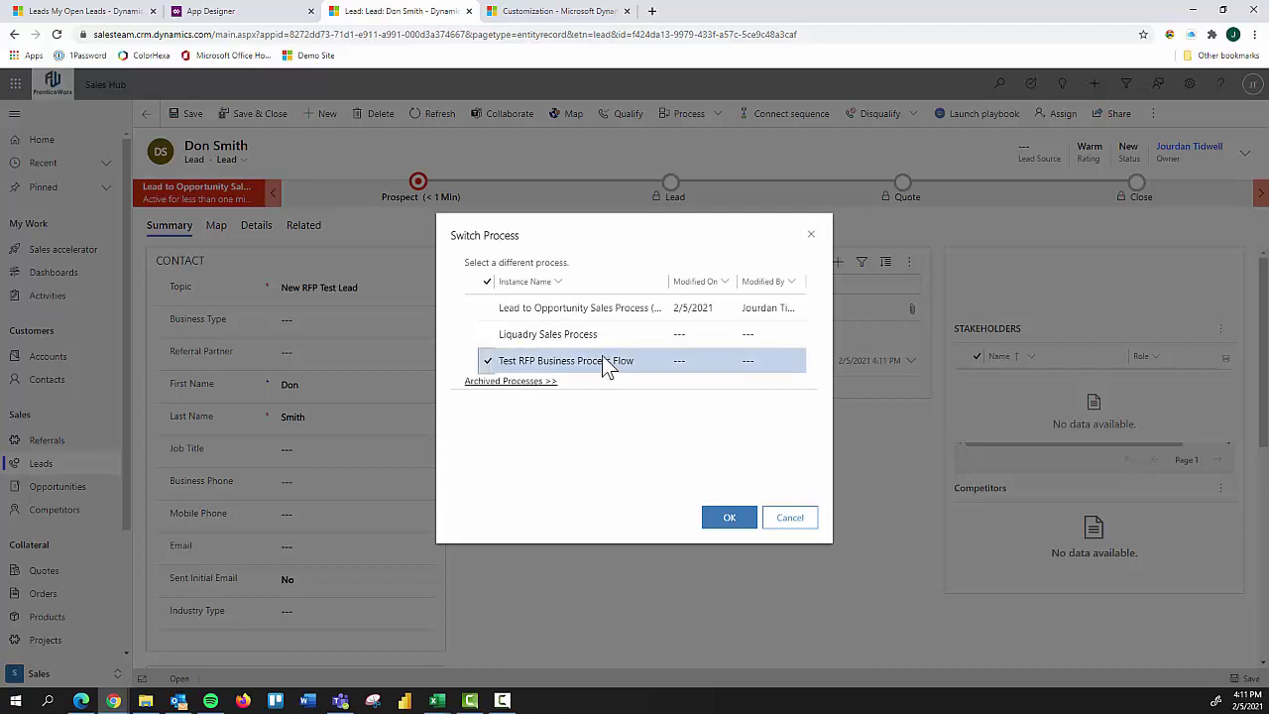
{"action": "left_click", "coordinate": [725, 514]}
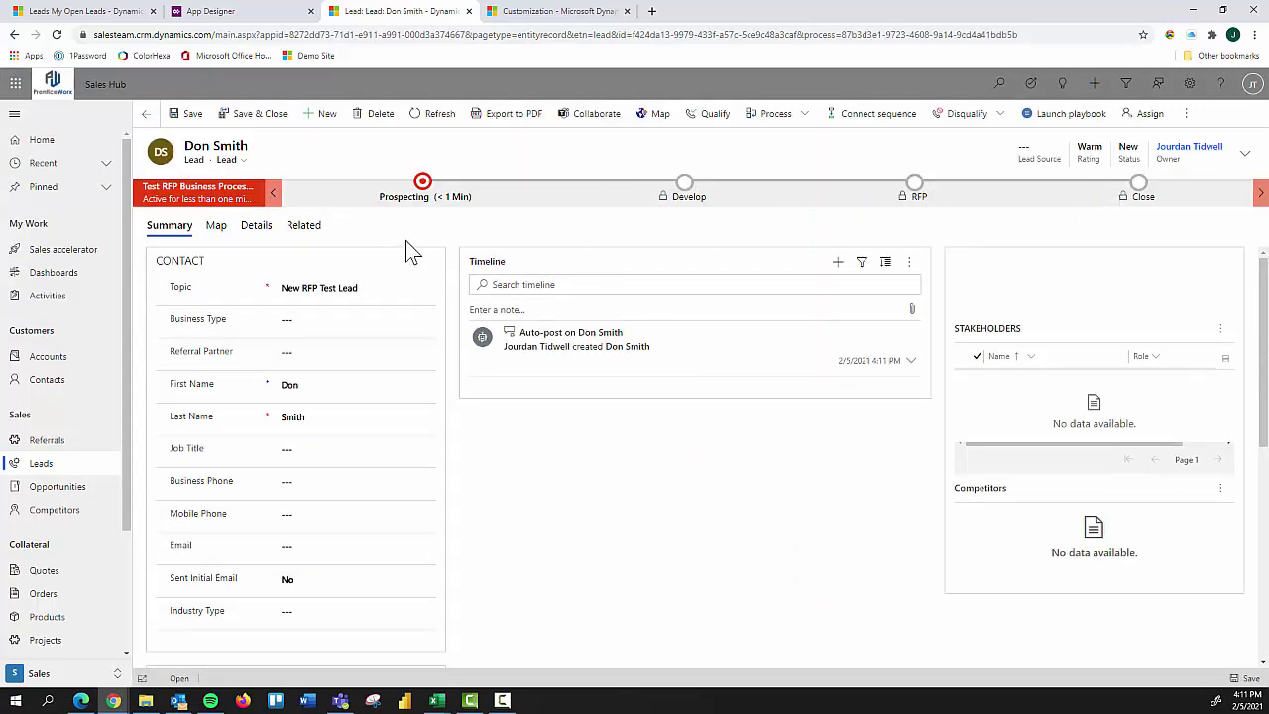
Step: Qualify the lead into an opportunity and open the Develop stage details
{"action": "left_click", "coordinate": [699, 116]}
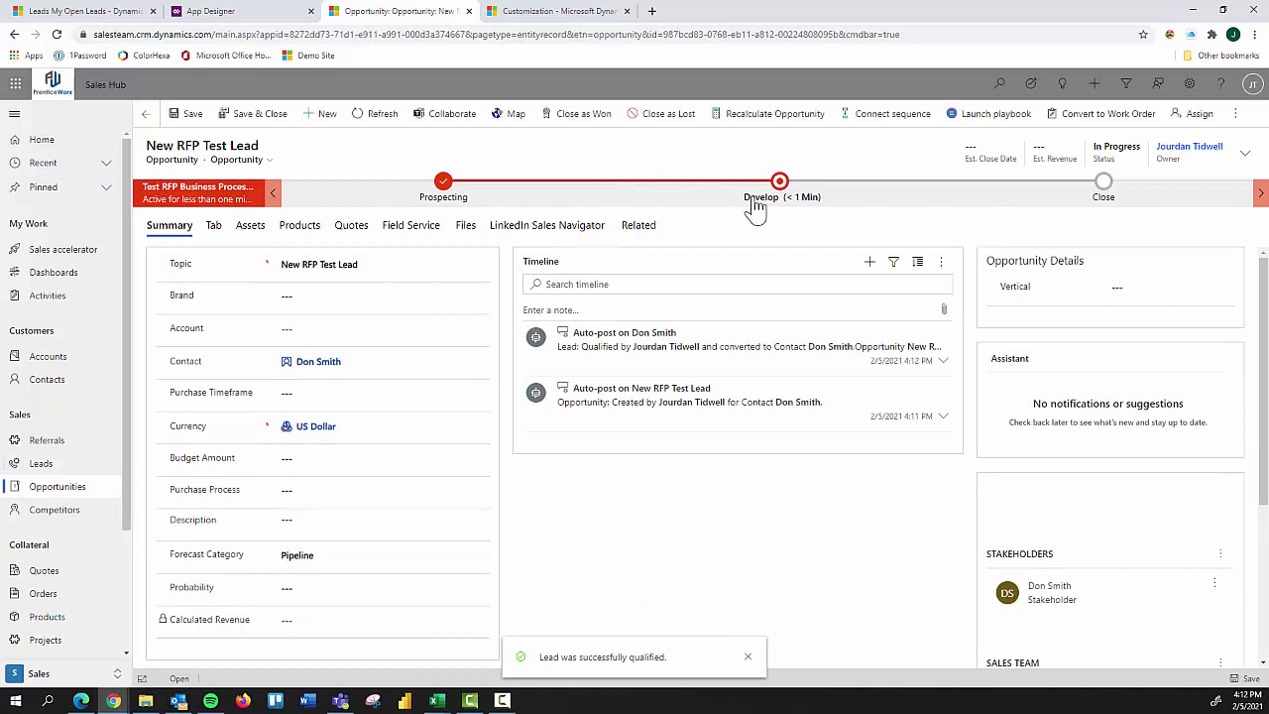
{"action": "left_click", "coordinate": [784, 188]}
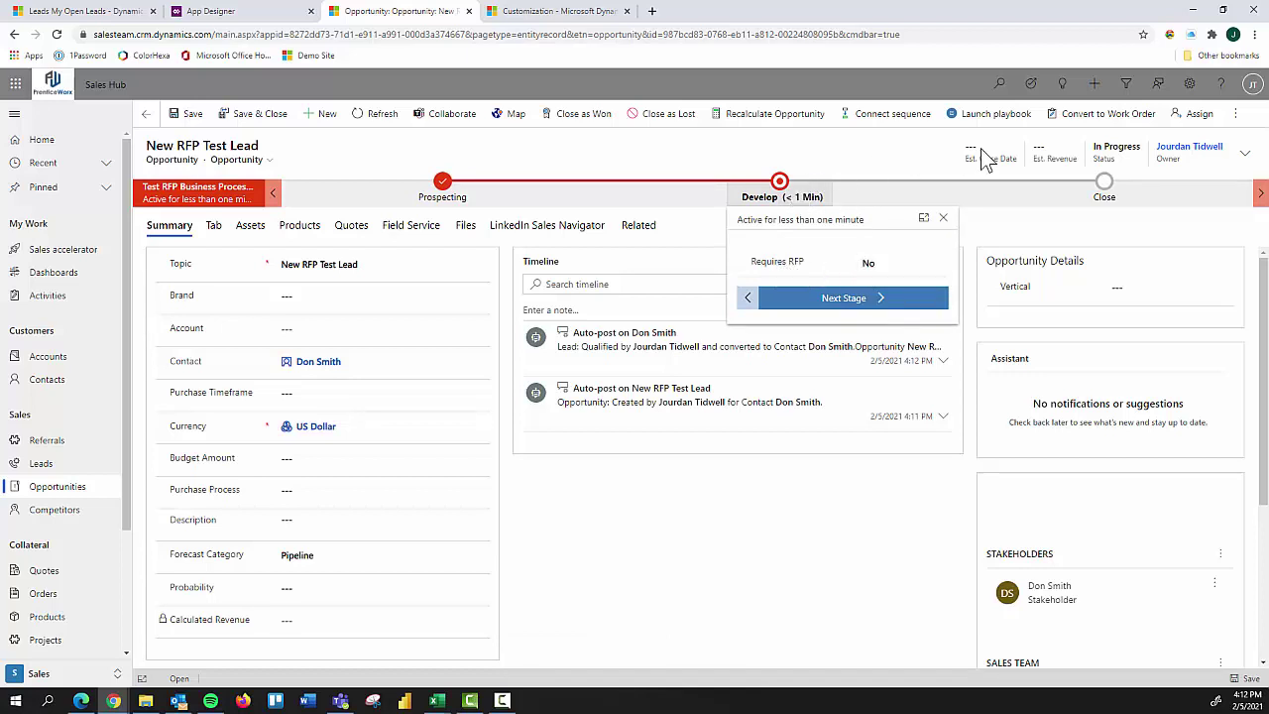
Step: Set Requires RFP to Yes in the Develop stage
{"action": "left_click", "coordinate": [873, 263]}
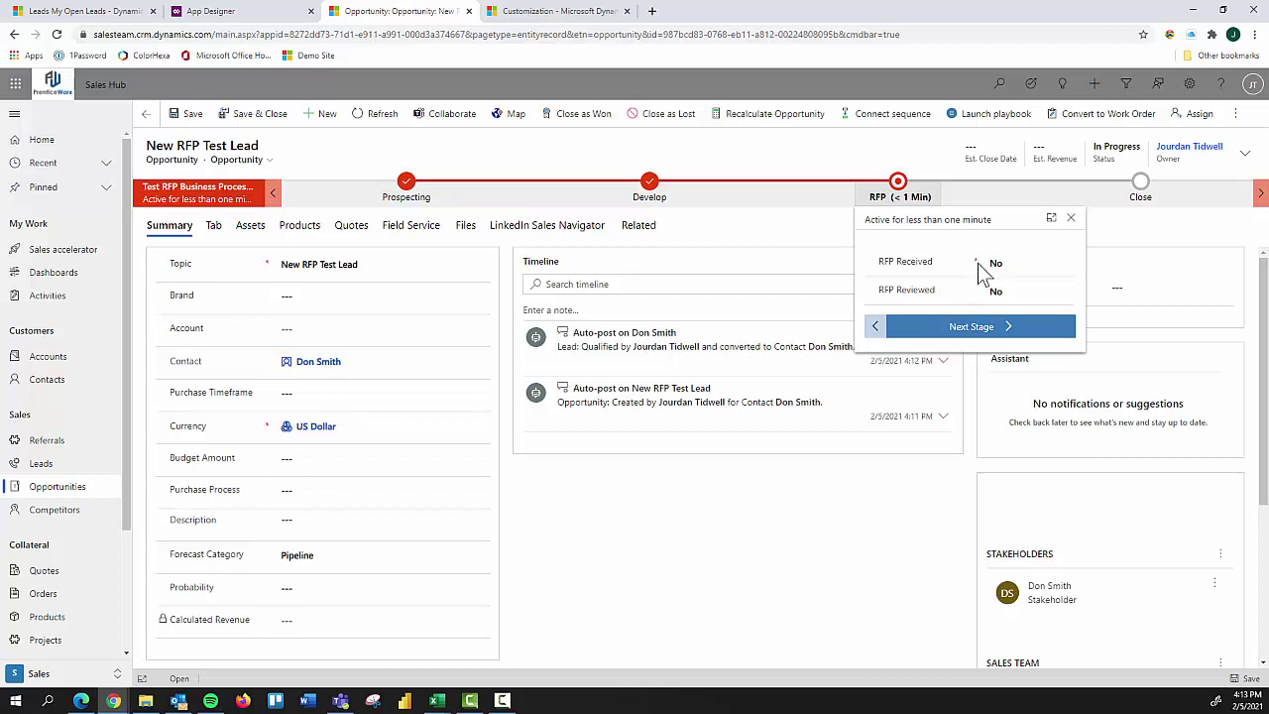
Step: Set both RFP Received and RFP Reviewed to Yes in the RFP stage
{"action": "left_click", "coordinate": [980, 262]}
{"action": "left_click", "coordinate": [1007, 276]}
{"action": "left_click", "coordinate": [997, 278]}
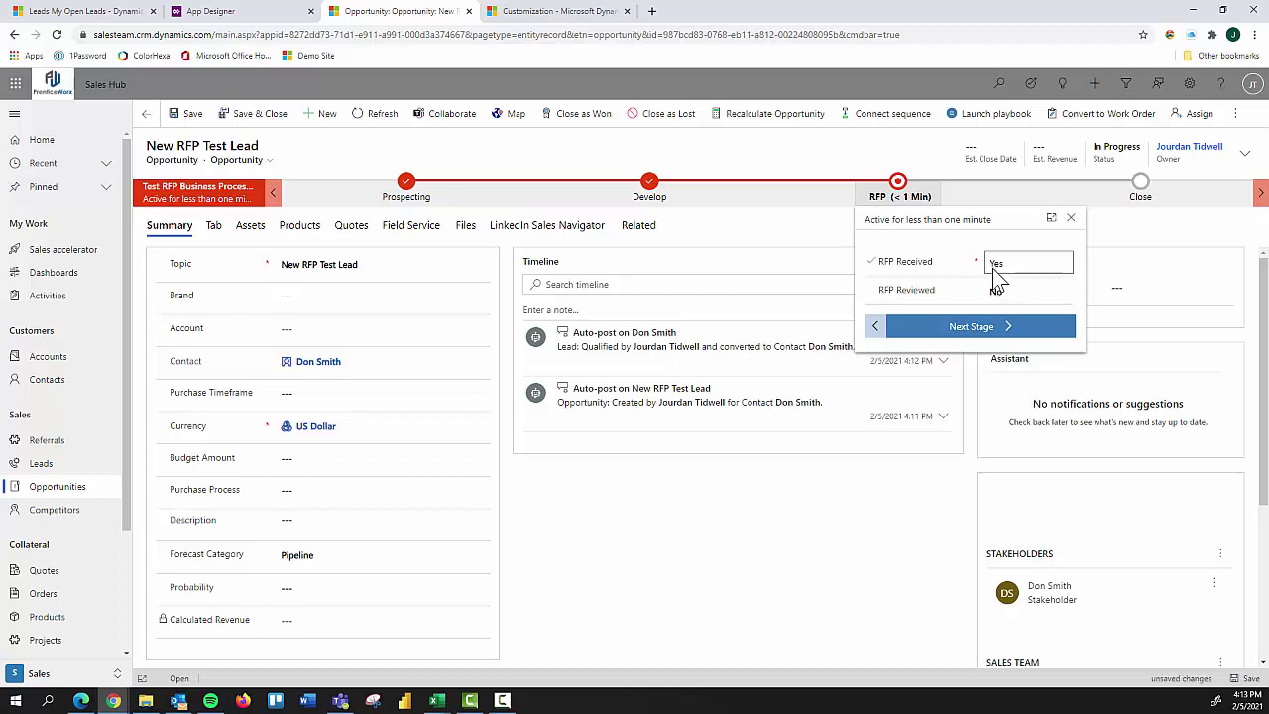
{"action": "left_click", "coordinate": [995, 290]}
{"action": "left_click", "coordinate": [1001, 294]}
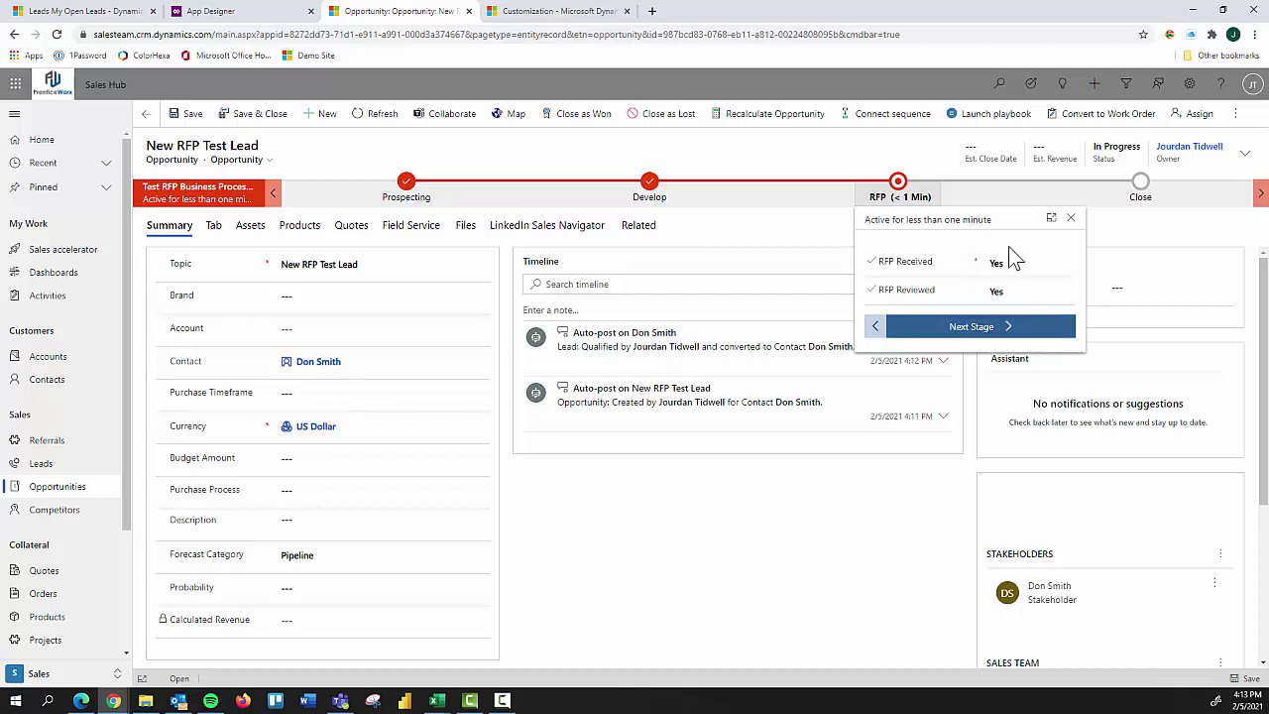
Step: Advance to the Close stage and mark Send Thank You Note completed
{"action": "left_click", "coordinate": [1140, 195]}
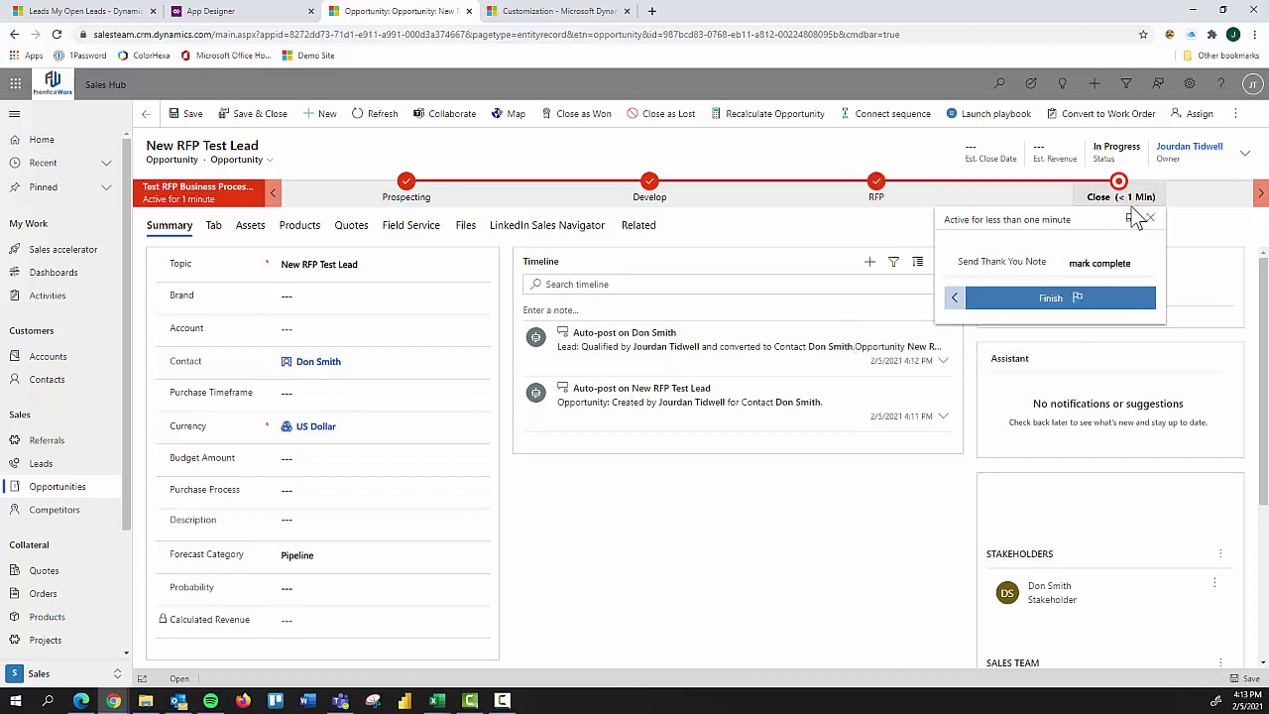
{"action": "left_click", "coordinate": [1090, 265]}
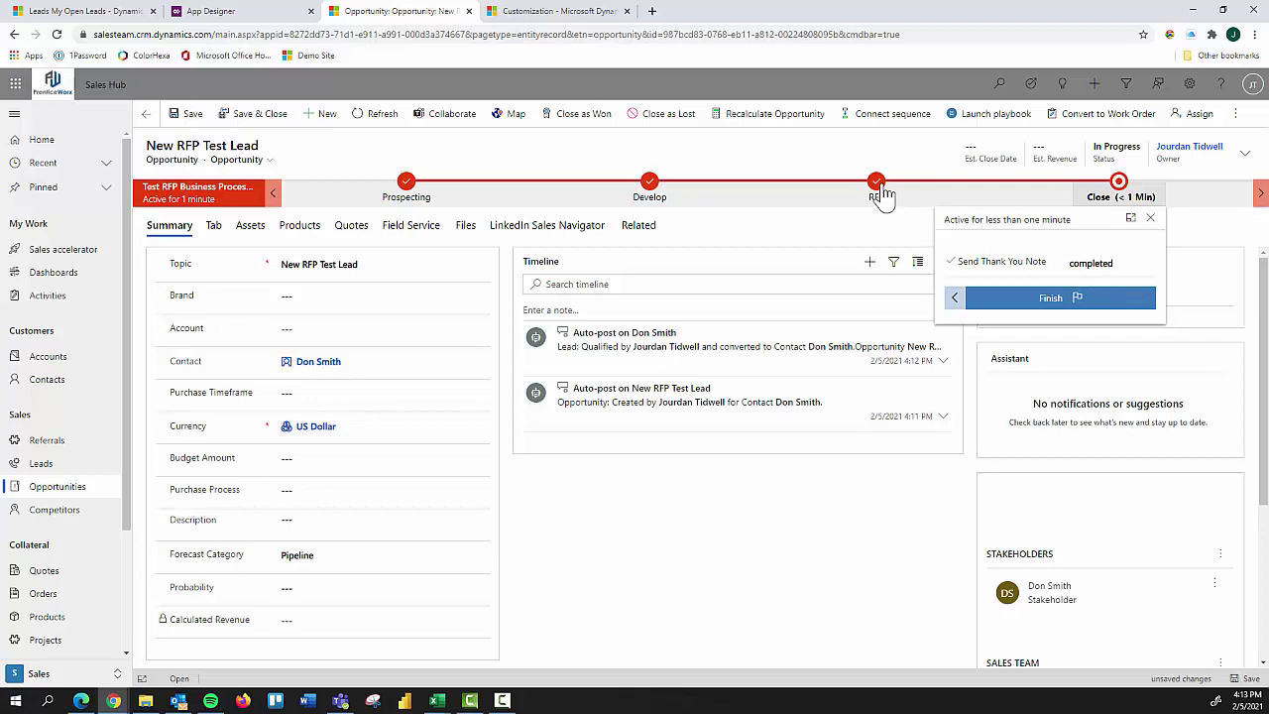
{"action": "left_click", "coordinate": [608, 155]}
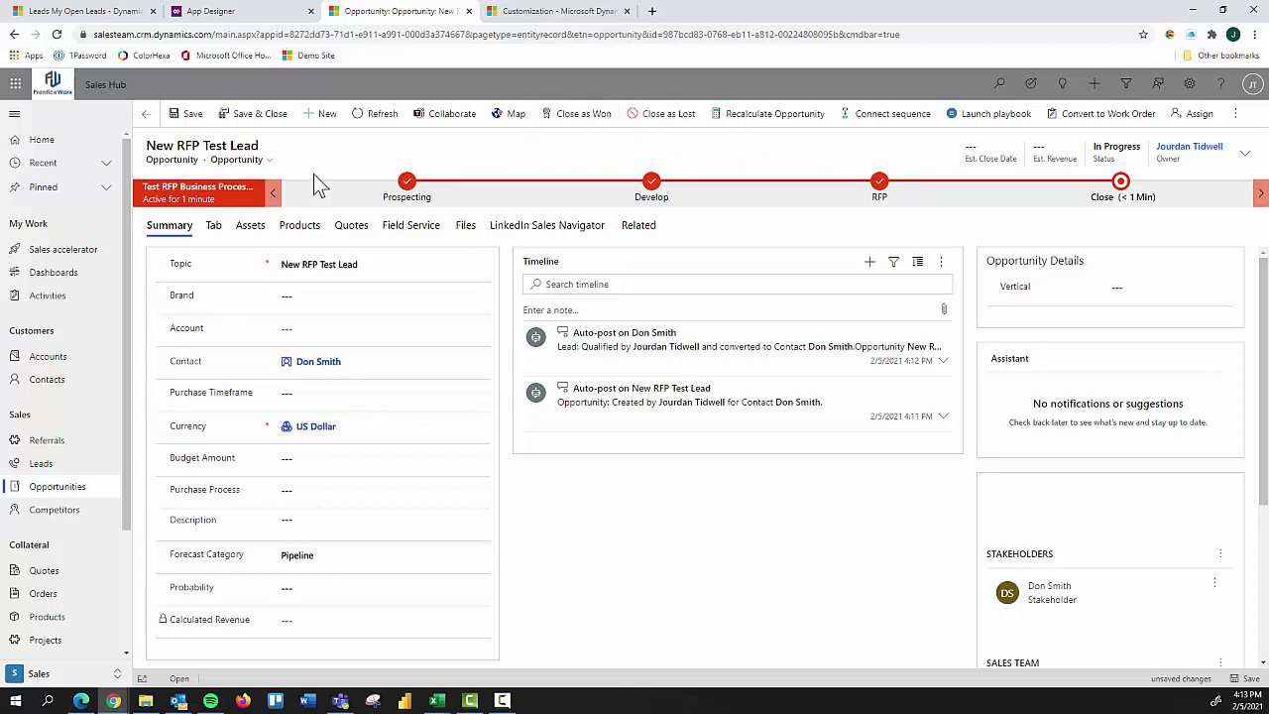